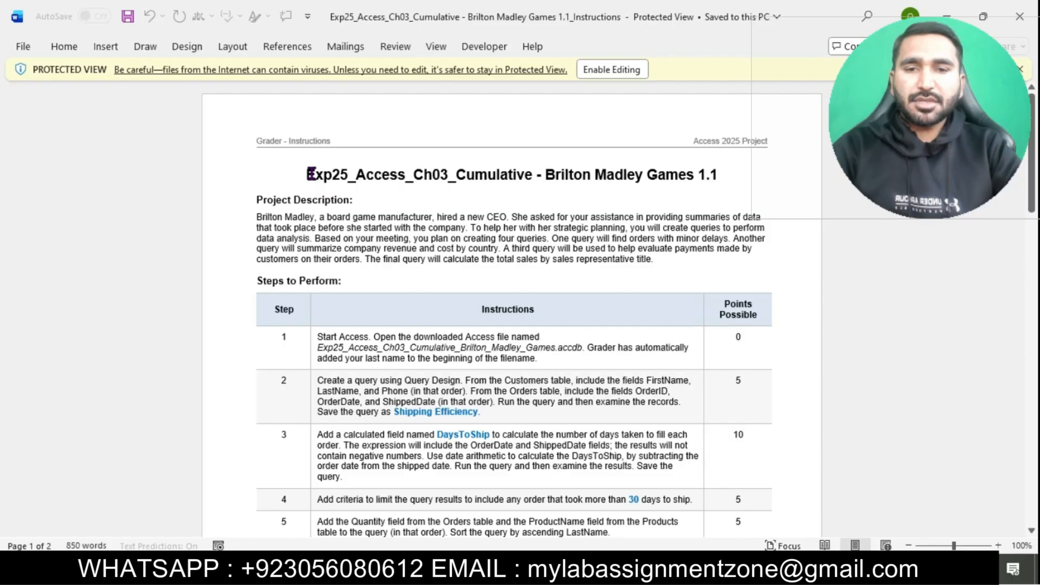
Step: Enable editing and make the document title 16 pt with cyan highlight
click(603, 71)
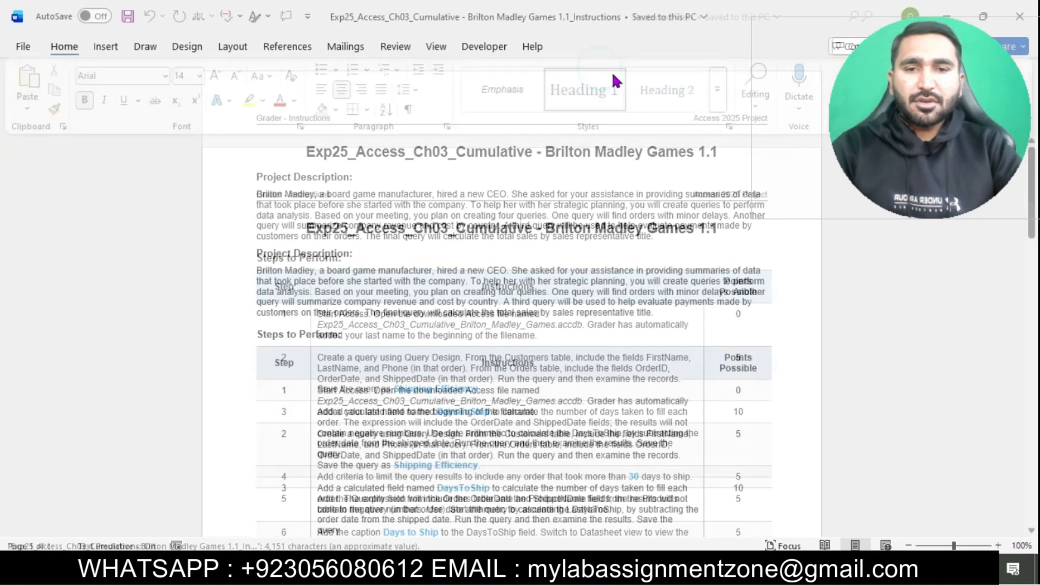
drag(313, 225, 725, 228)
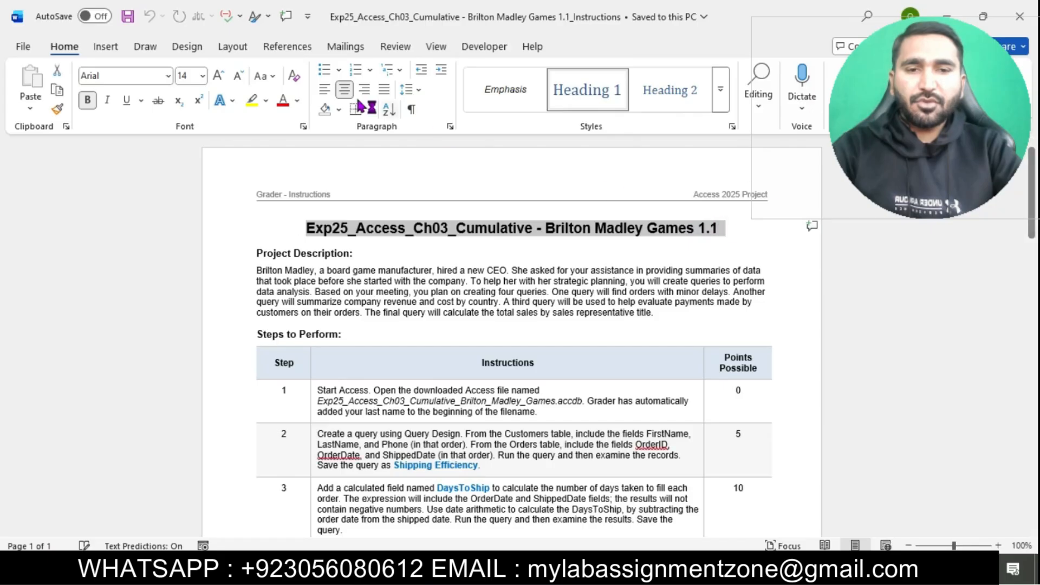
click(202, 76)
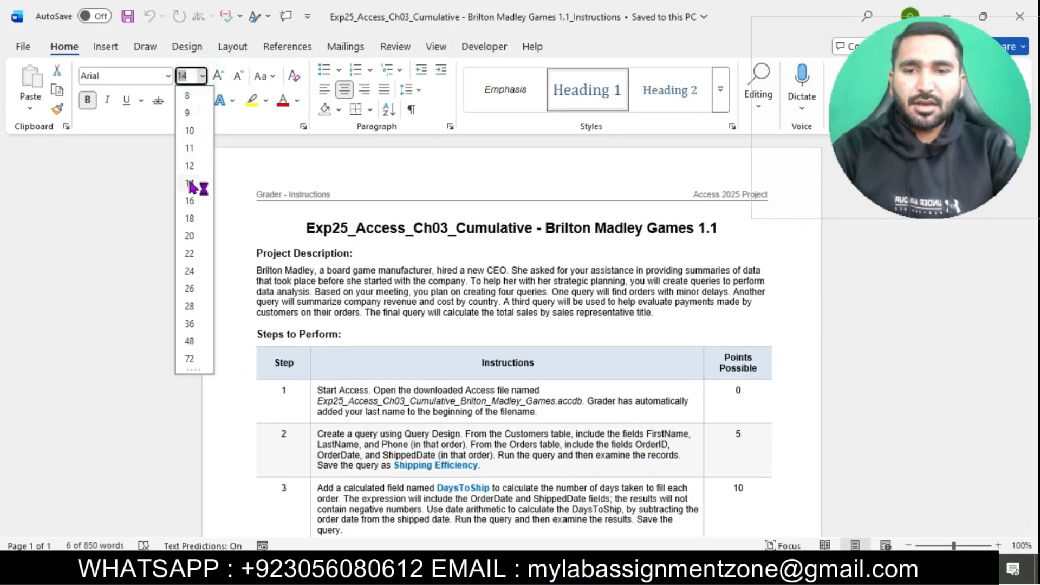
click(189, 203)
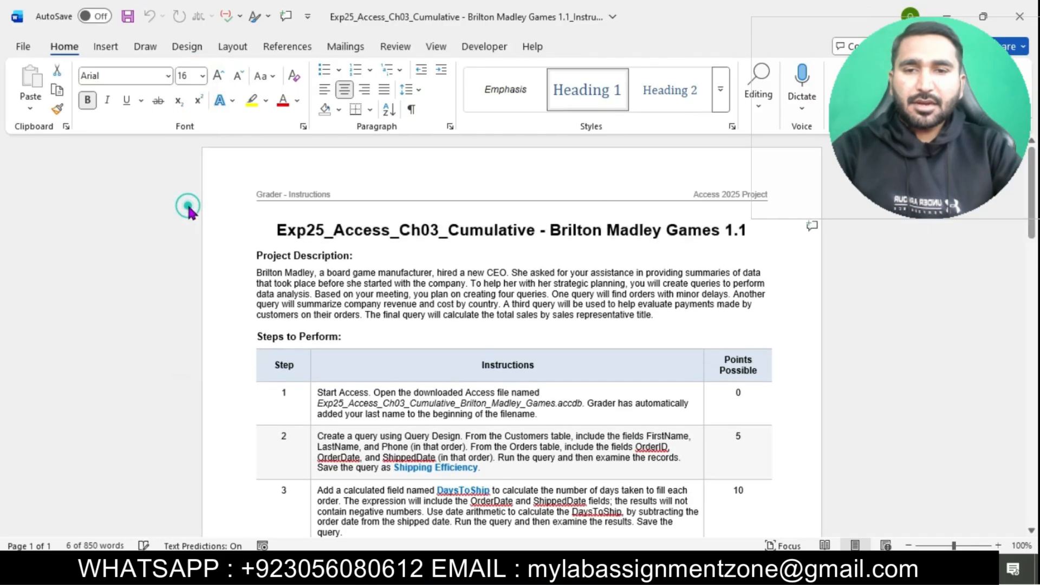
click(265, 100)
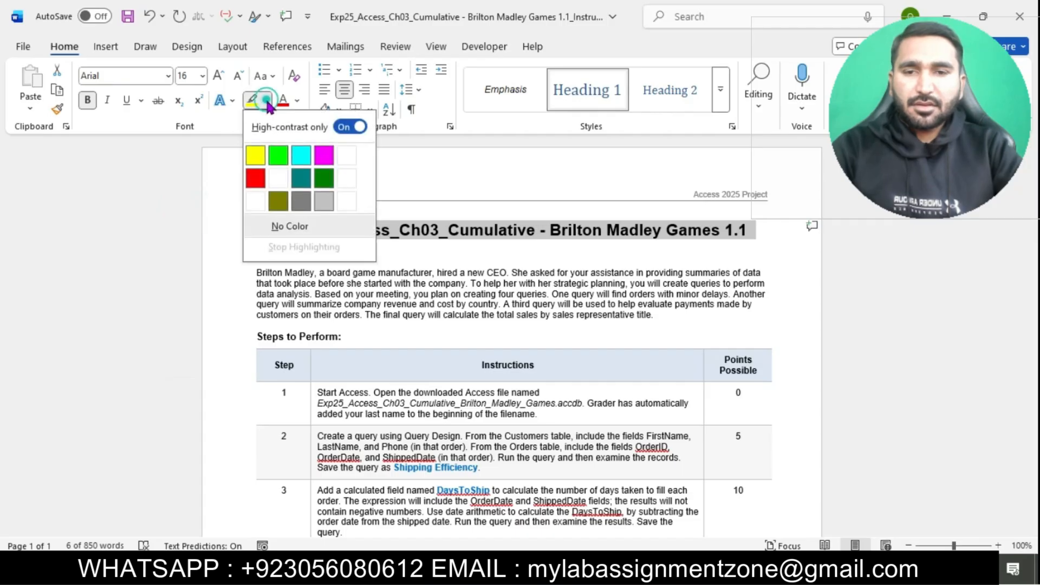
click(300, 157)
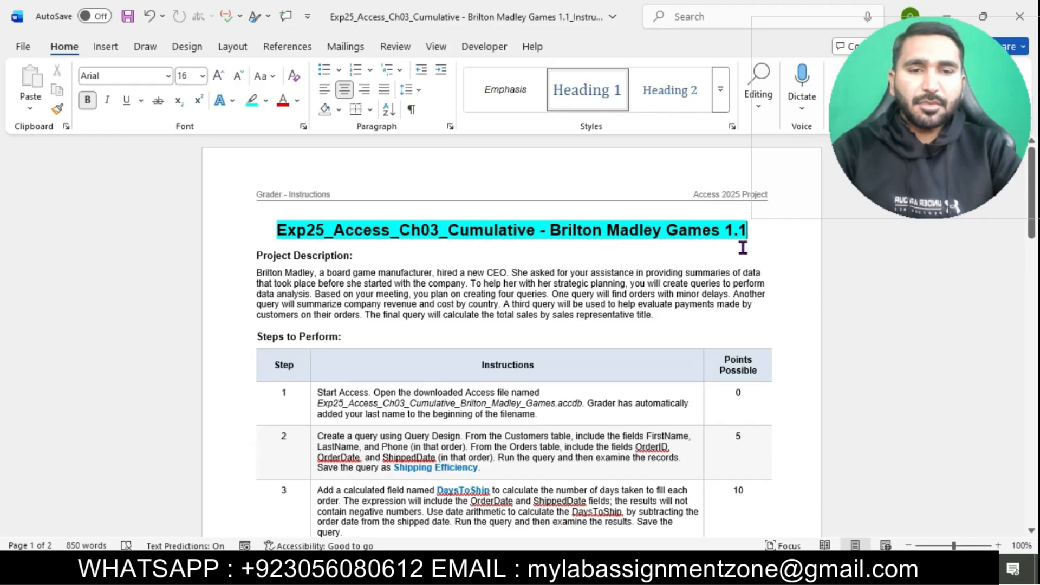
Step: Set the whole document's text to 12 pt
scroll(621, 273, down, 2)
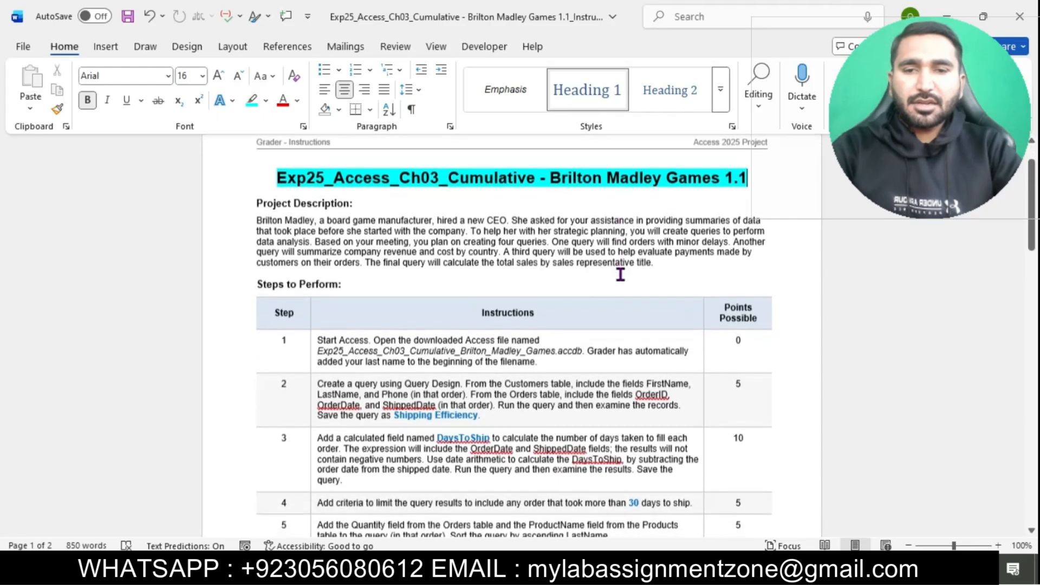
scroll(620, 274, down, 1)
scroll(620, 273, down, 2)
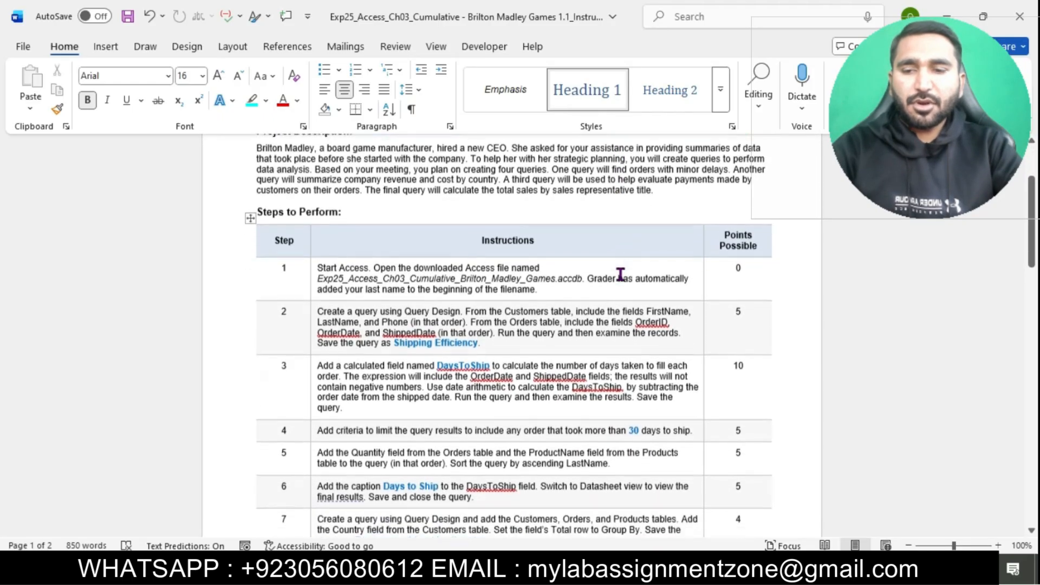
click(312, 274)
key(ctrl+a)
scroll(311, 273, down, 20)
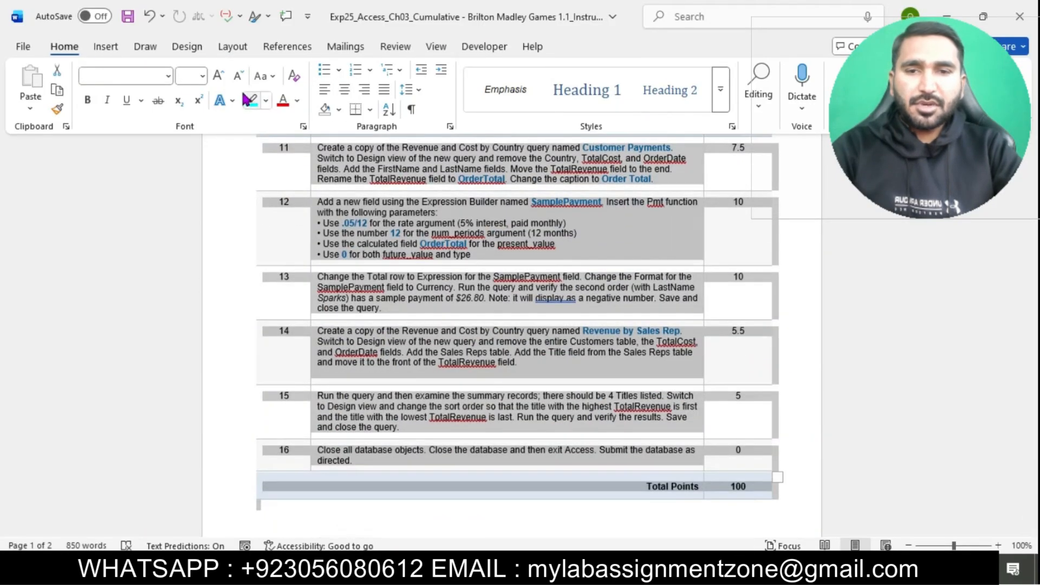
click(202, 76)
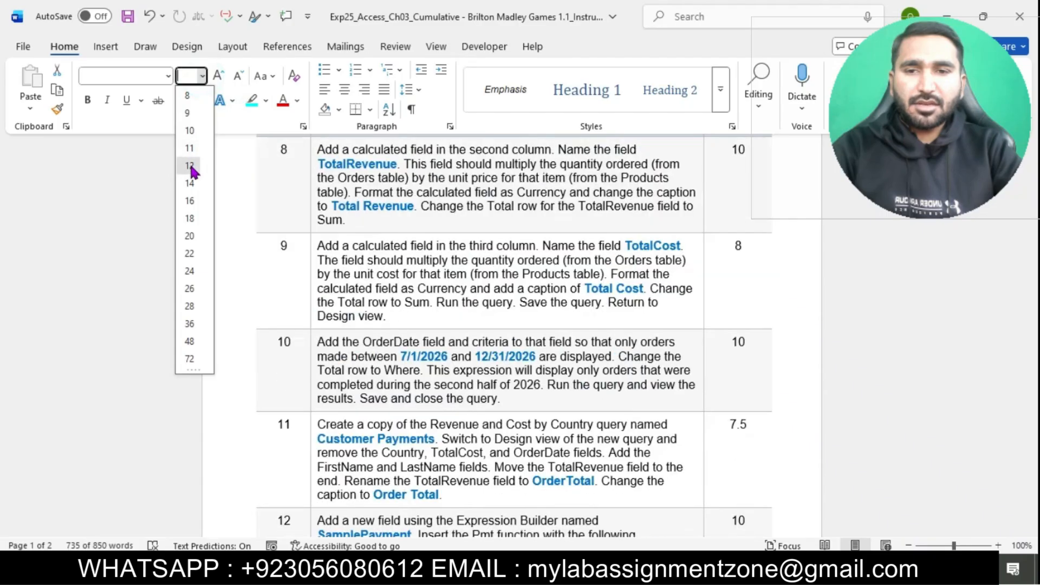
click(189, 164)
click(488, 328)
Step: Highlight step 1's instruction text in cyan
scroll(488, 325, up, 1)
scroll(488, 325, up, 15)
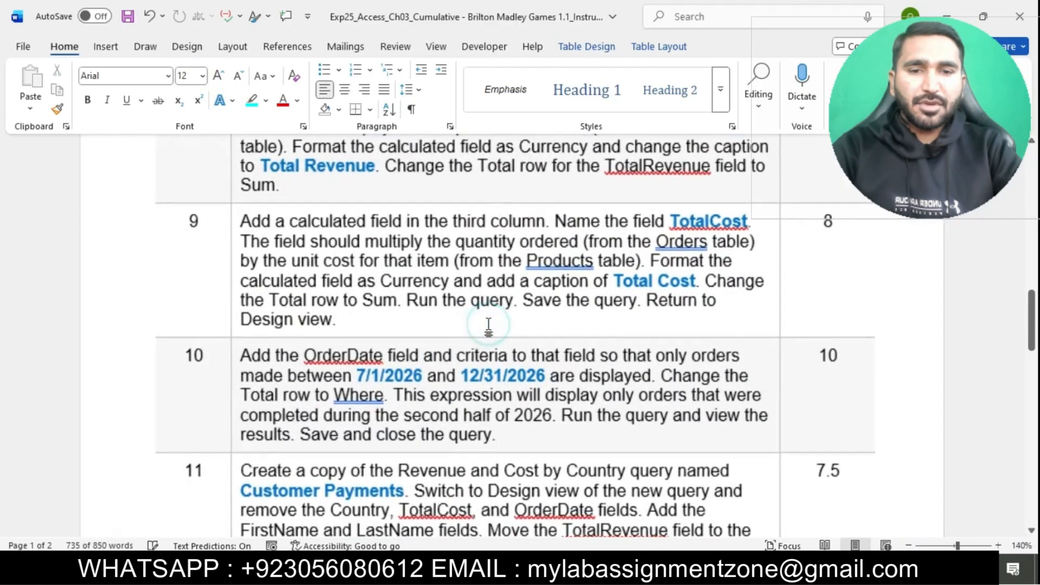
scroll(488, 325, up, 3)
scroll(487, 325, down, 5)
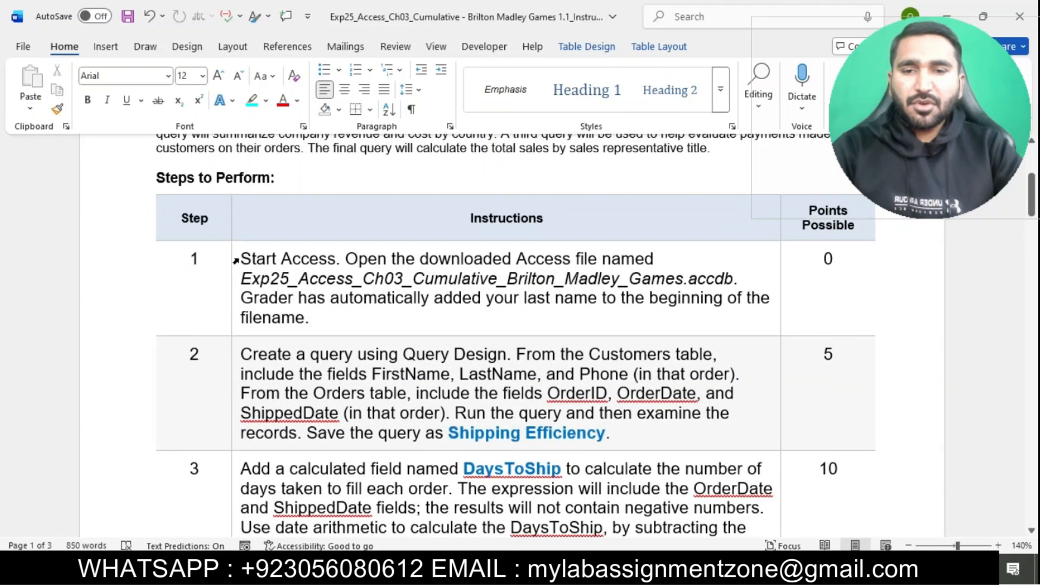
click(235, 261)
click(305, 232)
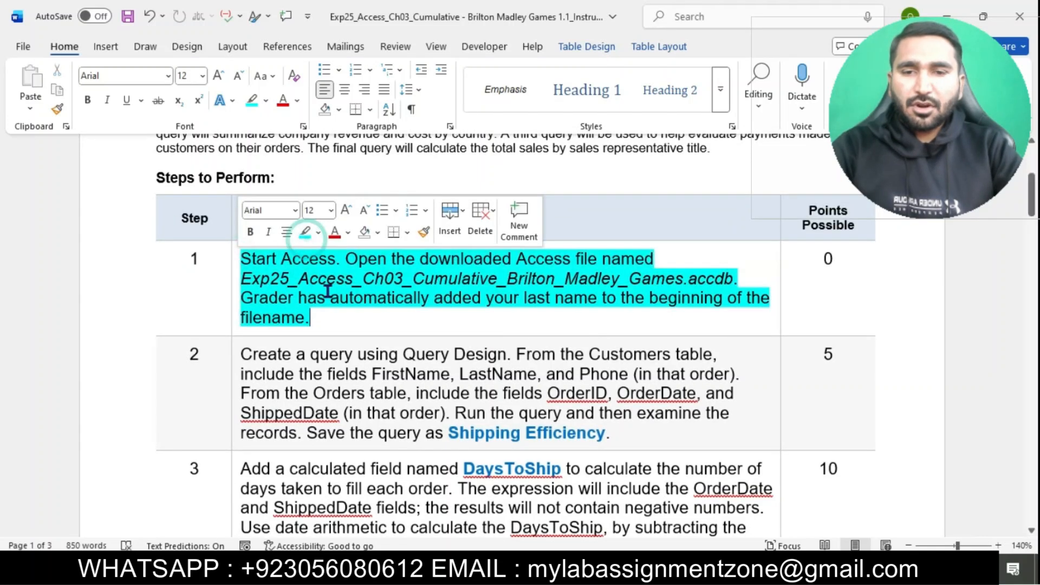
click(326, 295)
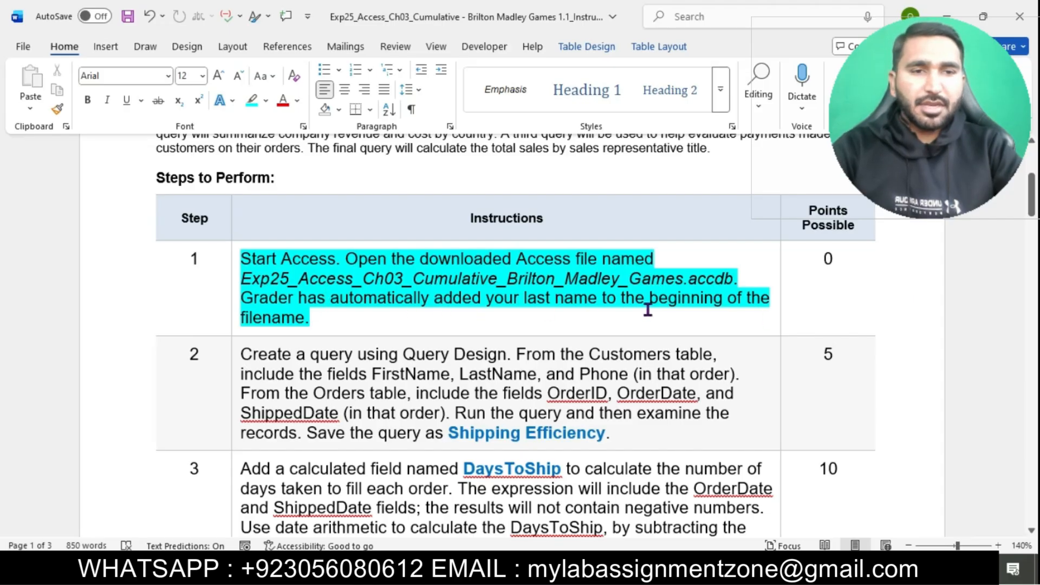
Step: Open the Exp25 Ch03 Cumulative database and dismiss its security risk warning
click(470, 569)
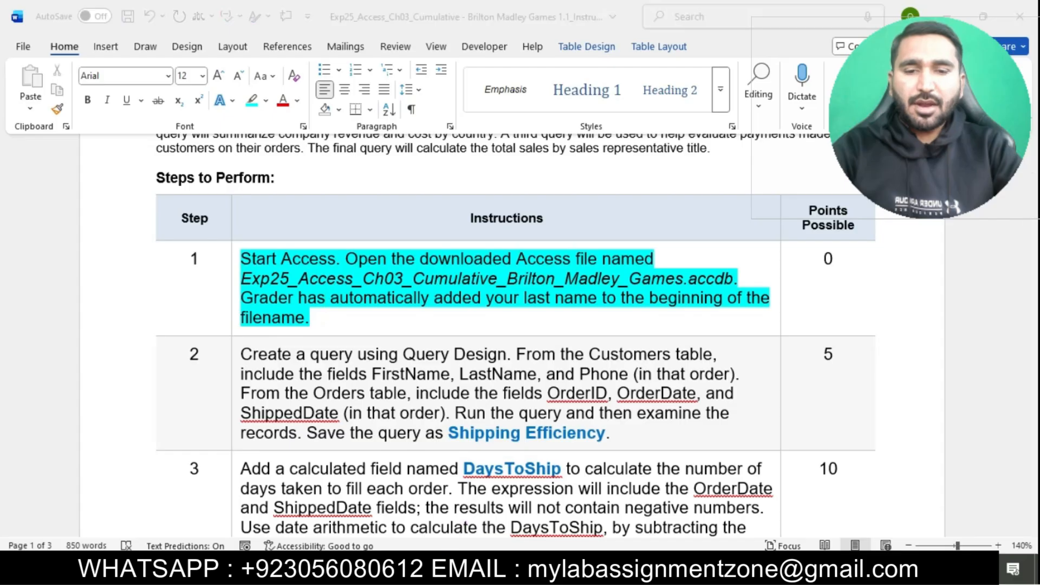
double_click(285, 181)
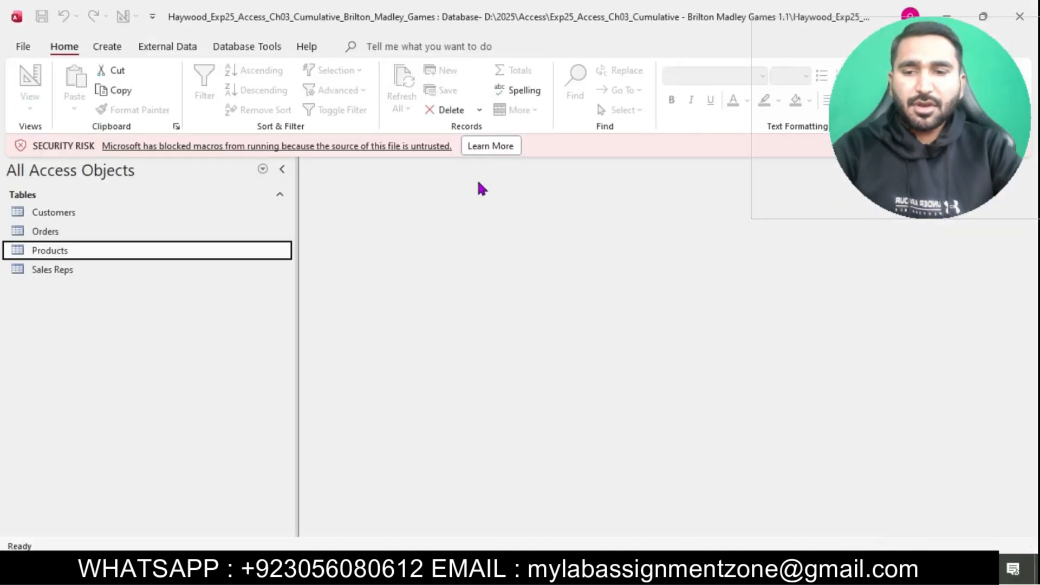
click(491, 146)
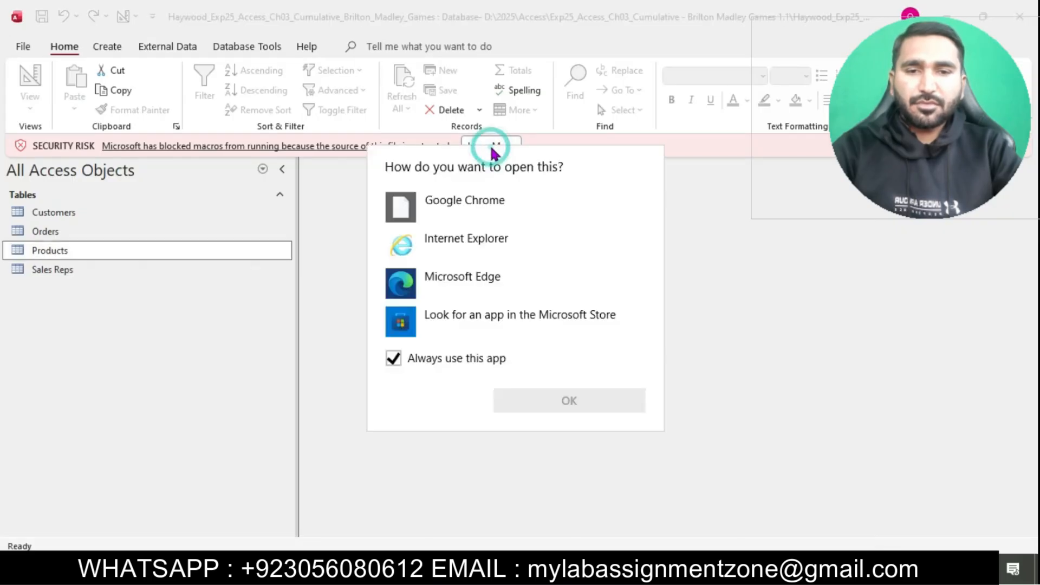
click(743, 256)
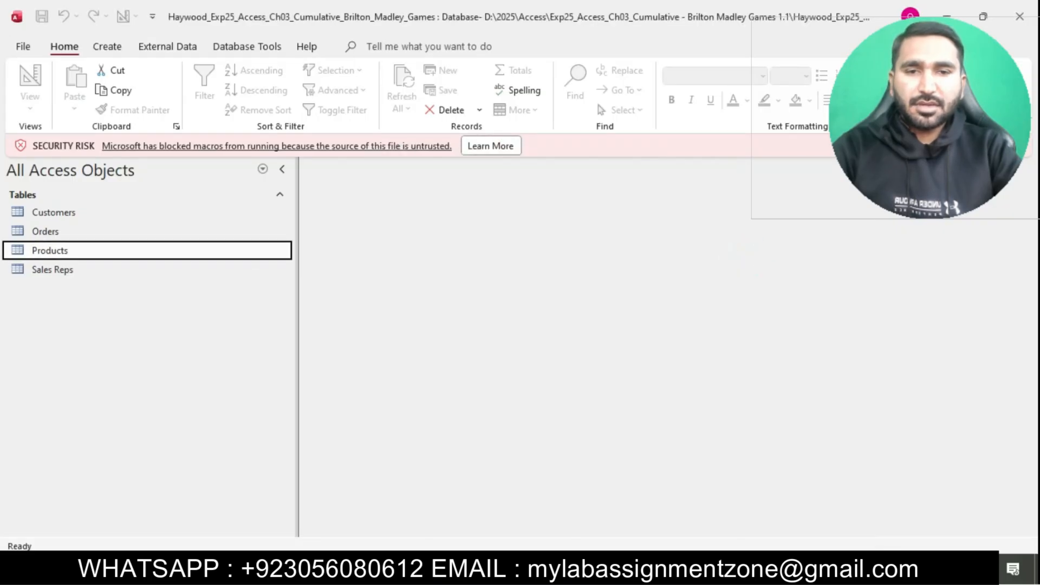
click(1020, 146)
click(604, 341)
Step: Narrow the Access navigation pane and return to the Word instructions
drag(297, 417, 160, 415)
click(387, 418)
click(545, 564)
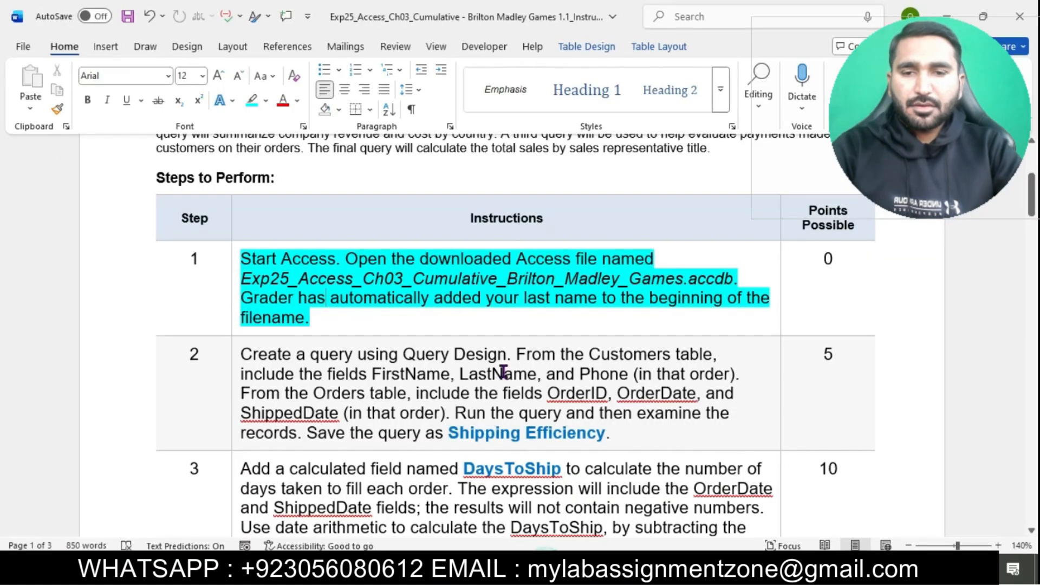
Step: Highlight step 2's instruction text in cyan, then bring Access to the front
scroll(460, 308, down, 3)
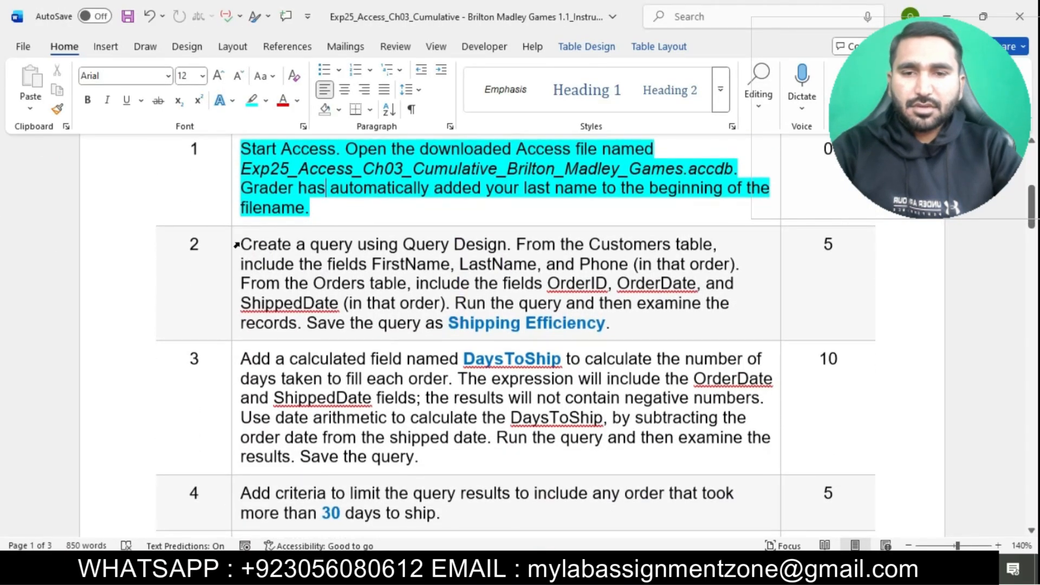
click(237, 246)
click(306, 217)
click(359, 265)
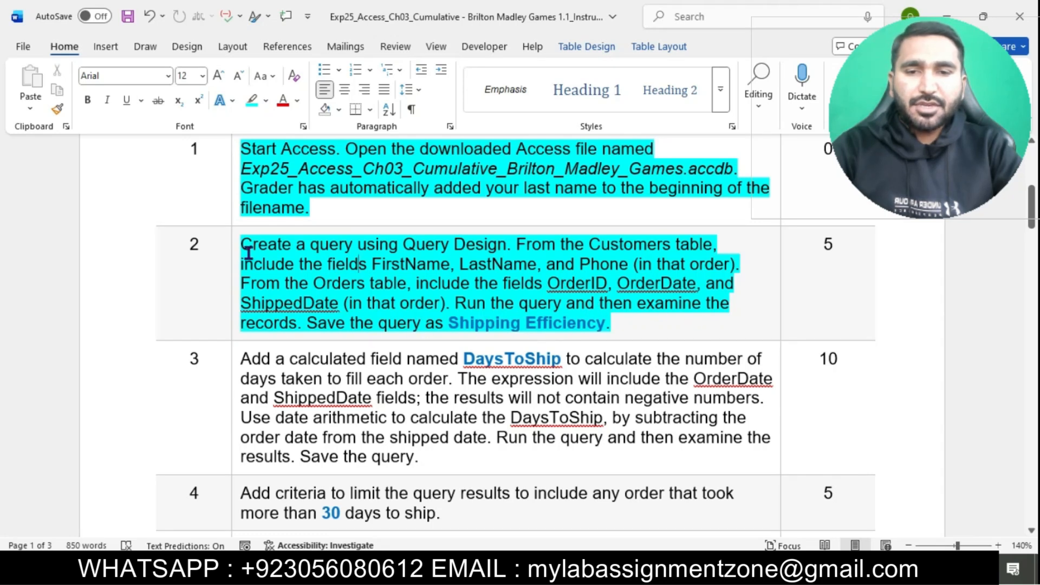
drag(254, 248, 488, 244)
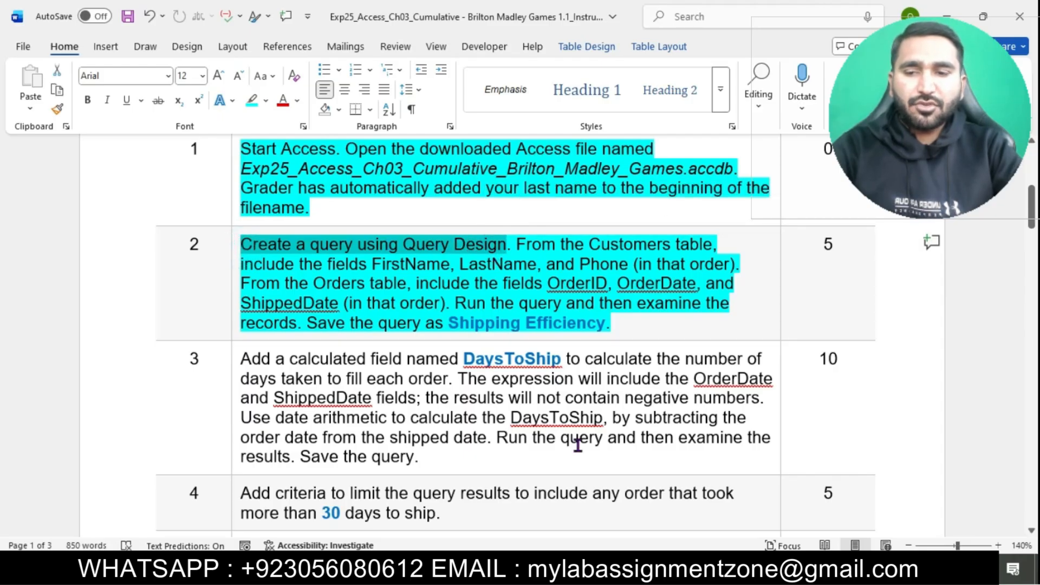
click(623, 567)
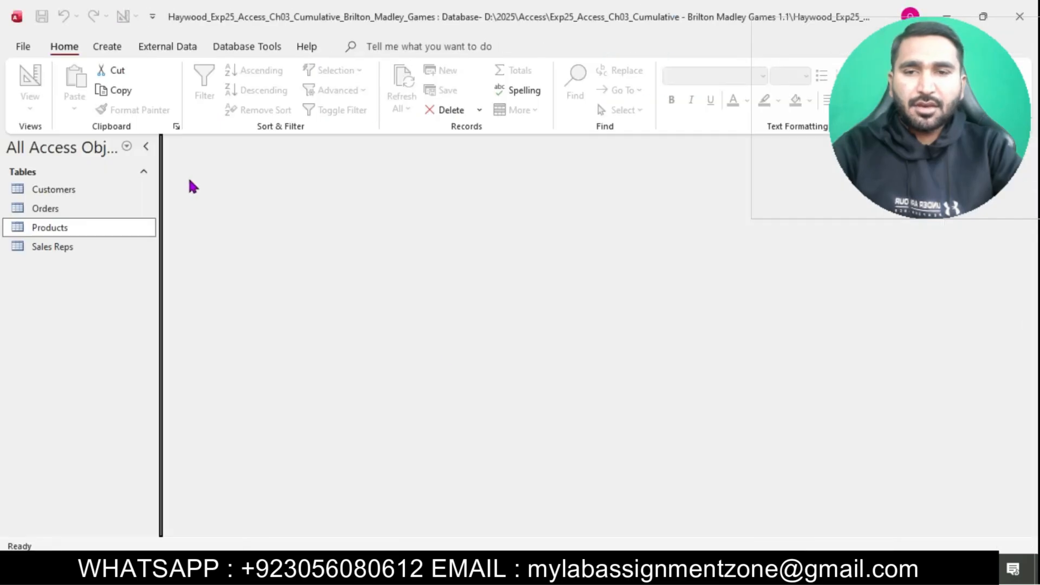
Step: Start a new blank Query1 in Query Design view from the Create tab
click(108, 46)
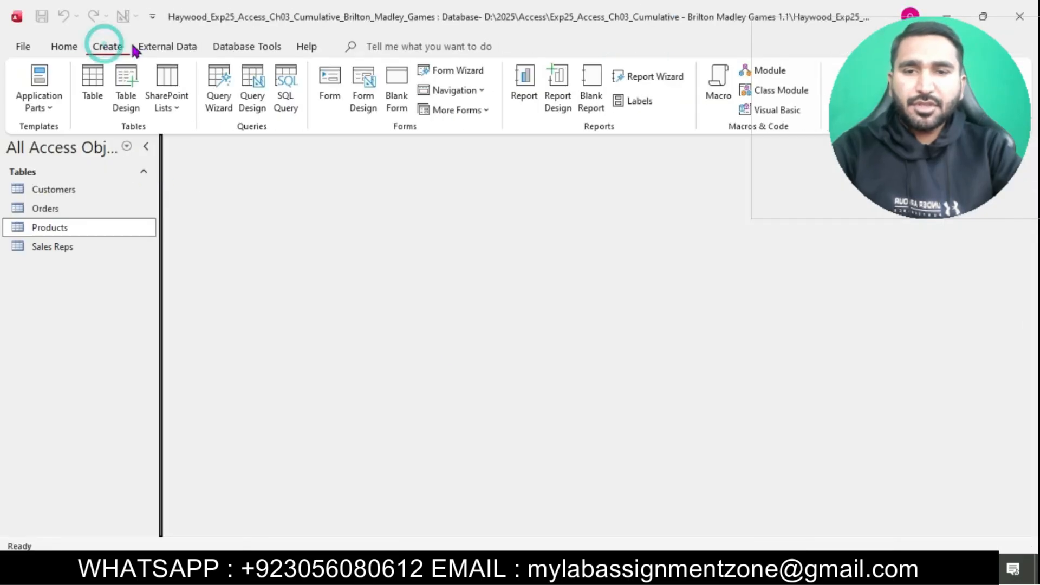
click(262, 79)
key(alt+Tab)
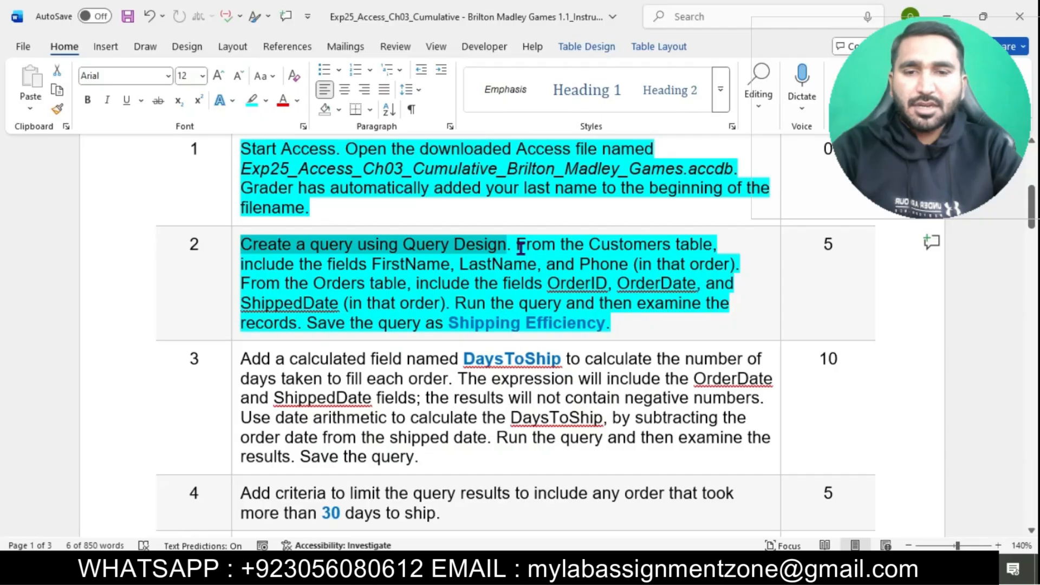
drag(521, 248, 698, 245)
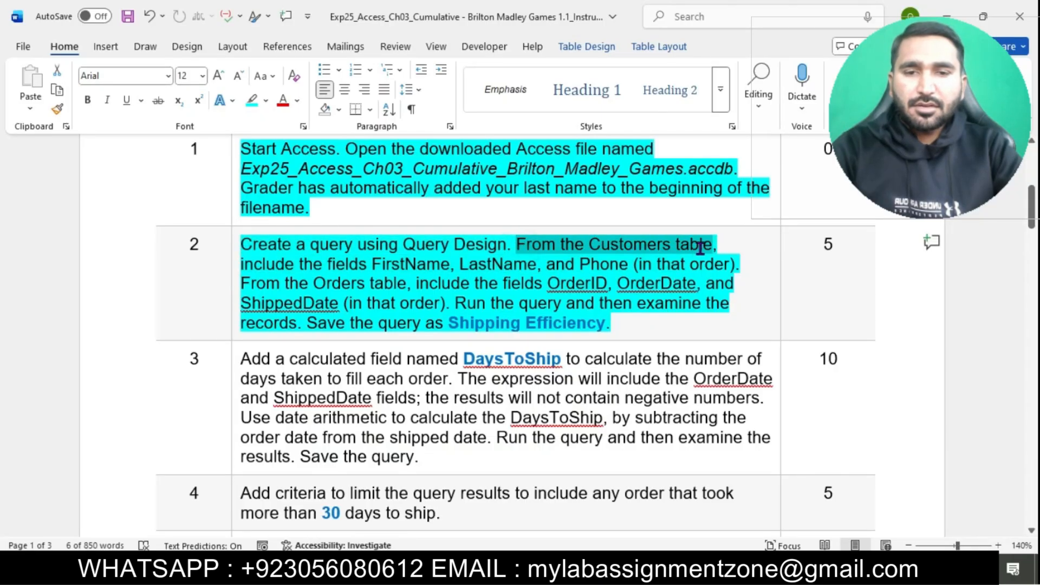
key(alt+Tab)
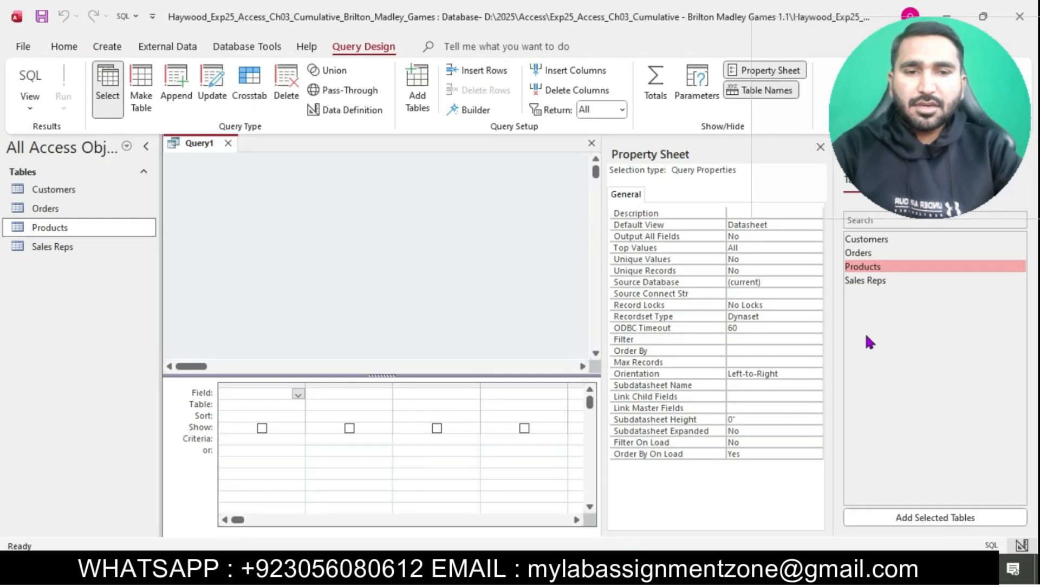
Step: Add the Customers table and put FirstName, LastName and Phone in the query grid
double_click(873, 240)
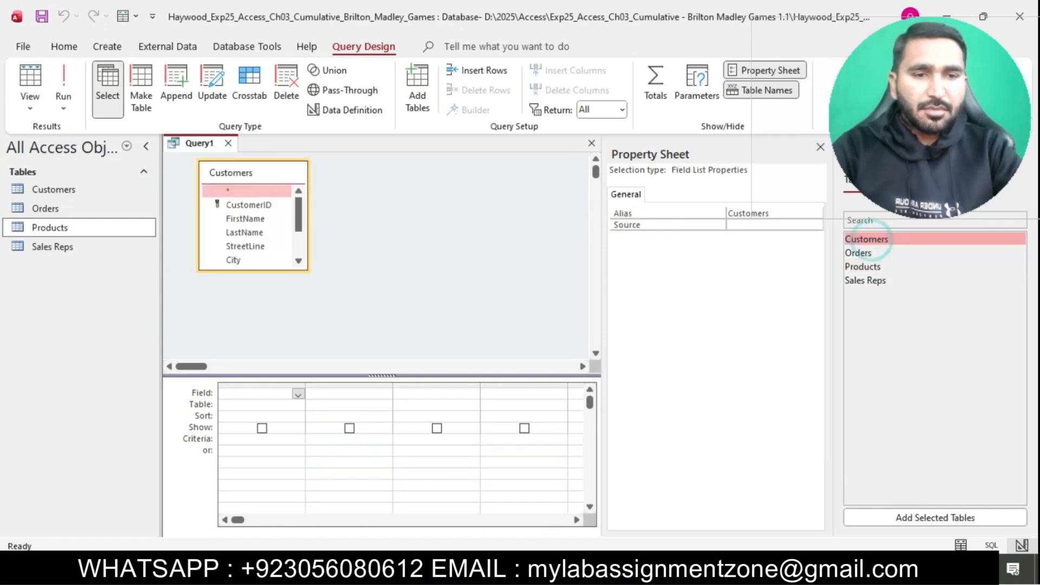
key(alt+Tab)
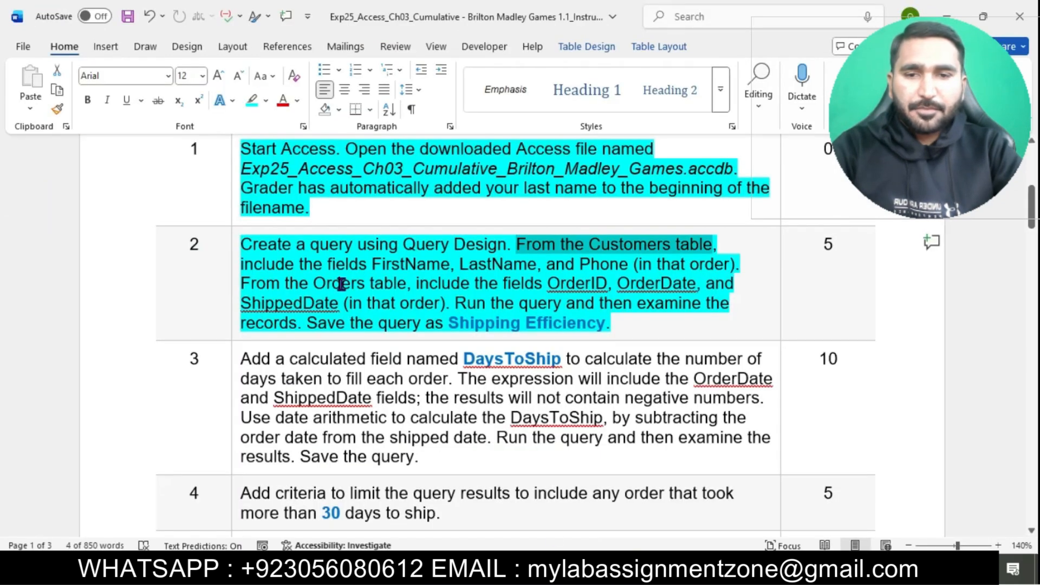
drag(242, 263, 620, 264)
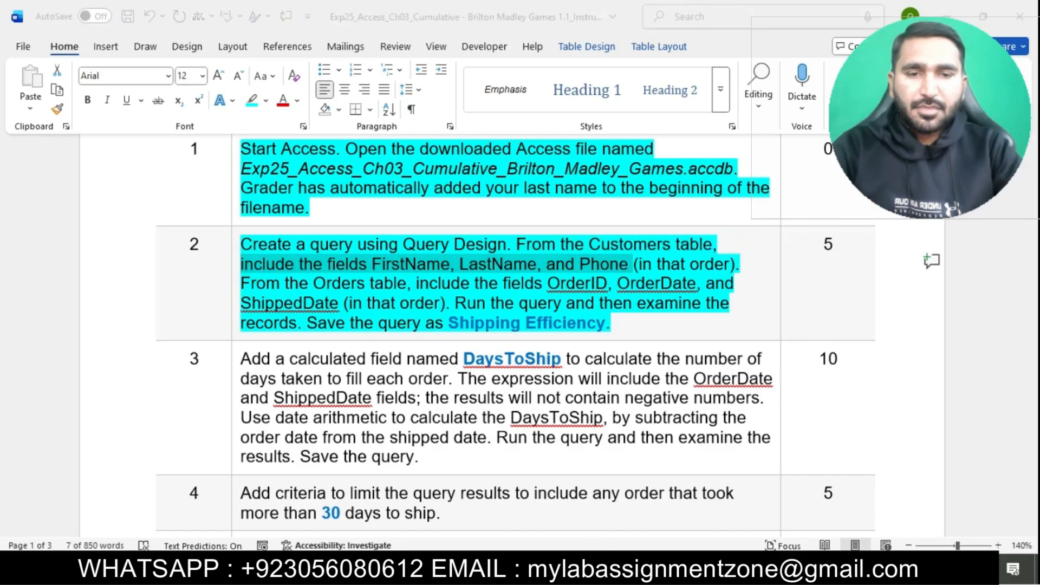
key(alt+Tab)
double_click(246, 218)
click(261, 233)
double_click(264, 240)
click(298, 260)
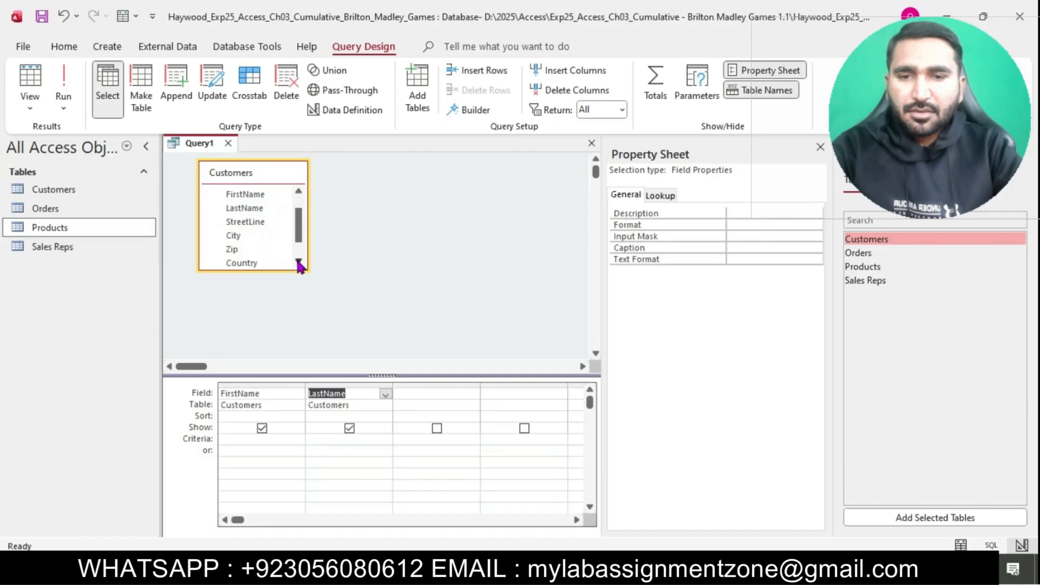
double_click(245, 251)
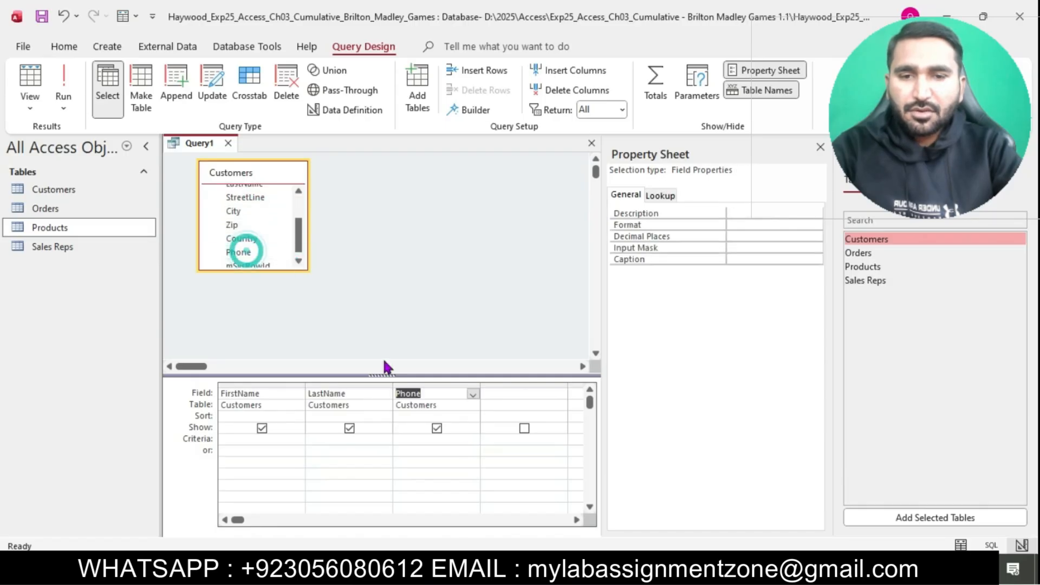
Step: Add the Orders table and put OrderID and OrderDate in the grid
key(alt+Tab)
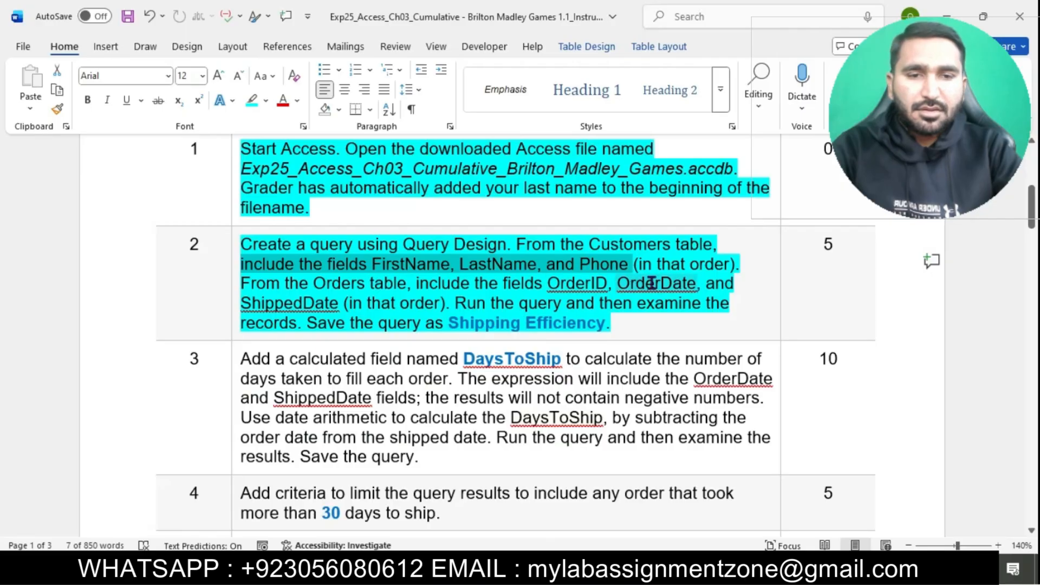
drag(242, 282, 406, 285)
key(alt+Tab)
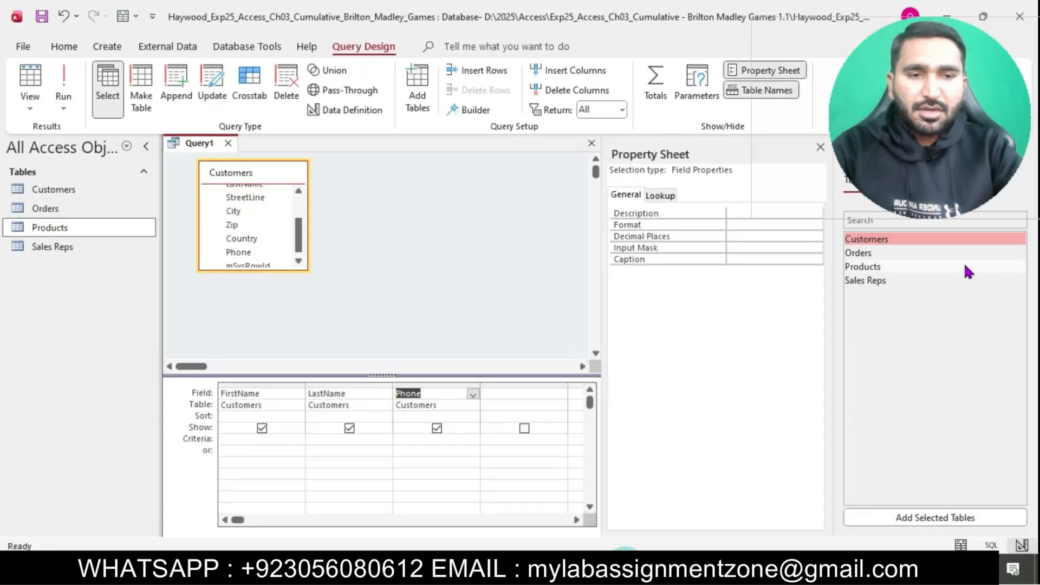
double_click(896, 252)
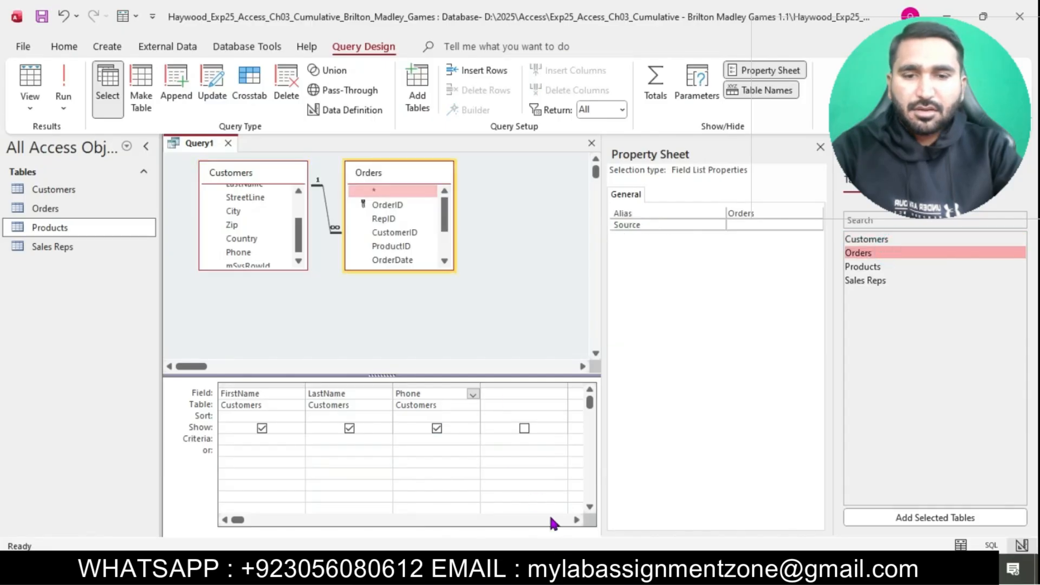
key(alt+Tab)
drag(416, 283, 650, 287)
drag(559, 280, 451, 302)
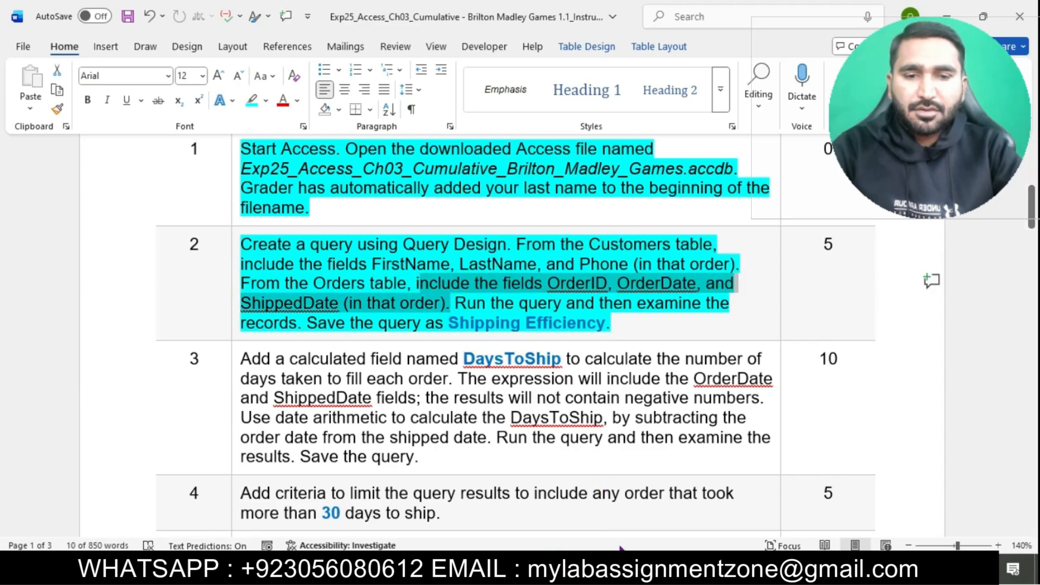
key(alt+Tab)
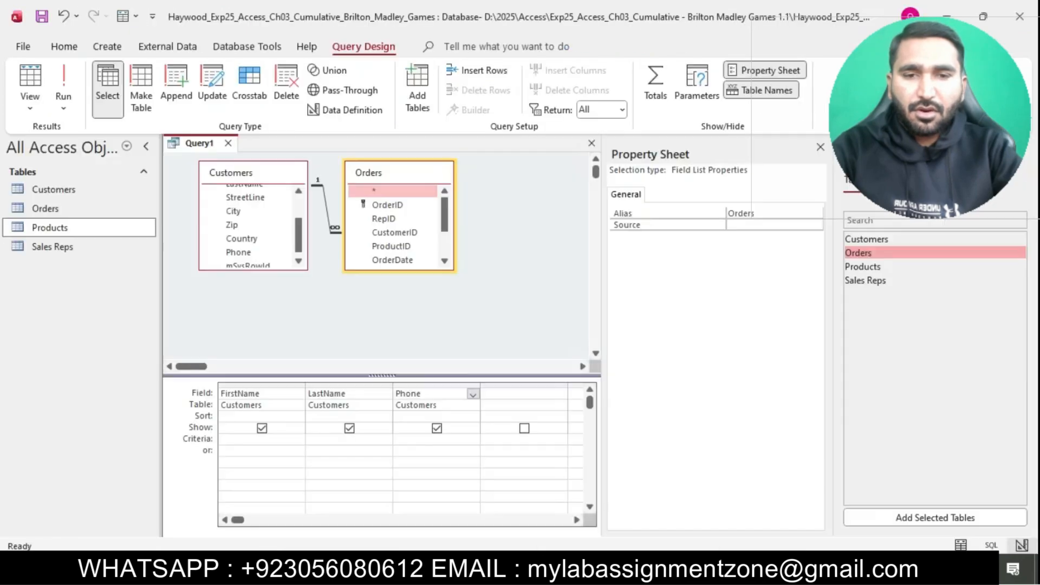
double_click(387, 204)
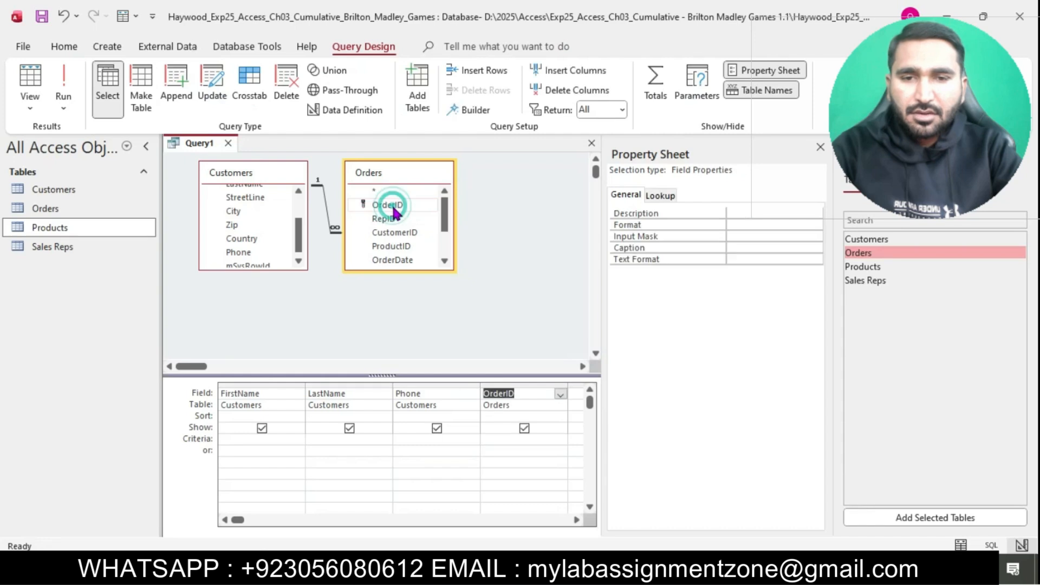
double_click(392, 260)
Step: Add the ShippedDate field from the Orders list to the grid
key(alt+Tab)
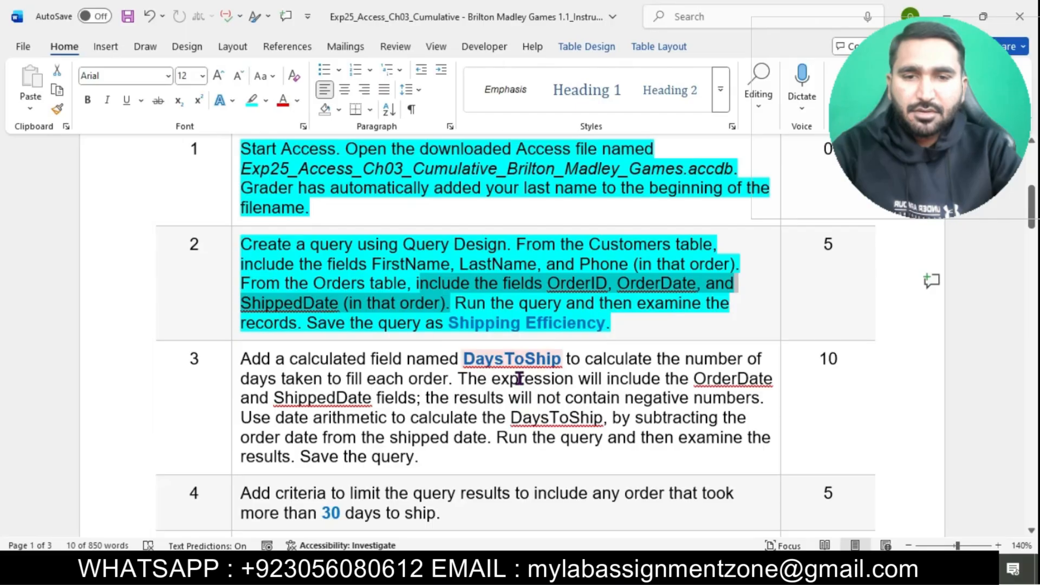
key(alt+Tab)
click(444, 261)
click(444, 261)
click(444, 261)
click(444, 261)
click(445, 262)
click(405, 253)
double_click(394, 243)
key(alt+Tab)
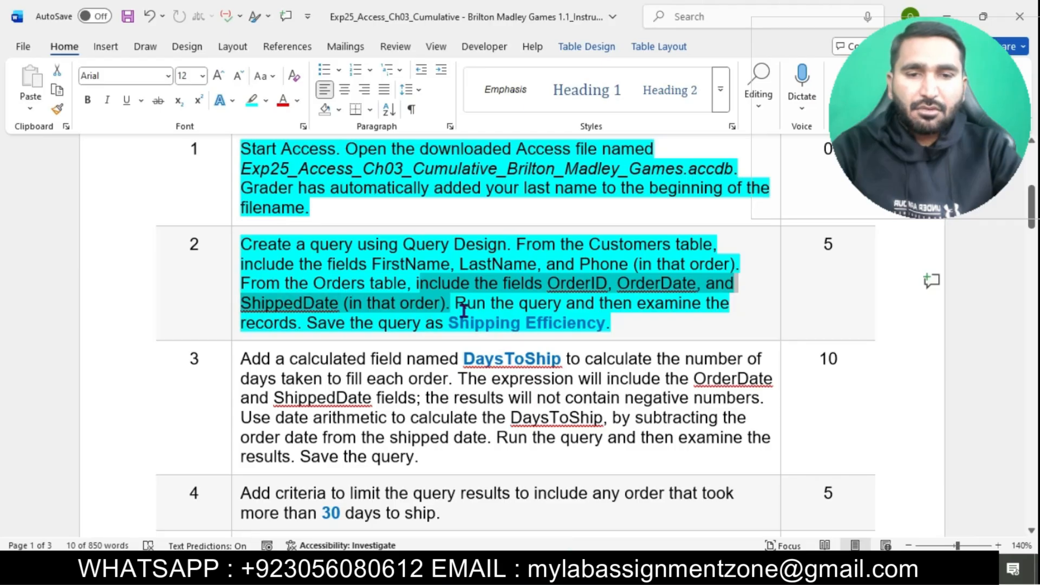
drag(457, 304, 711, 309)
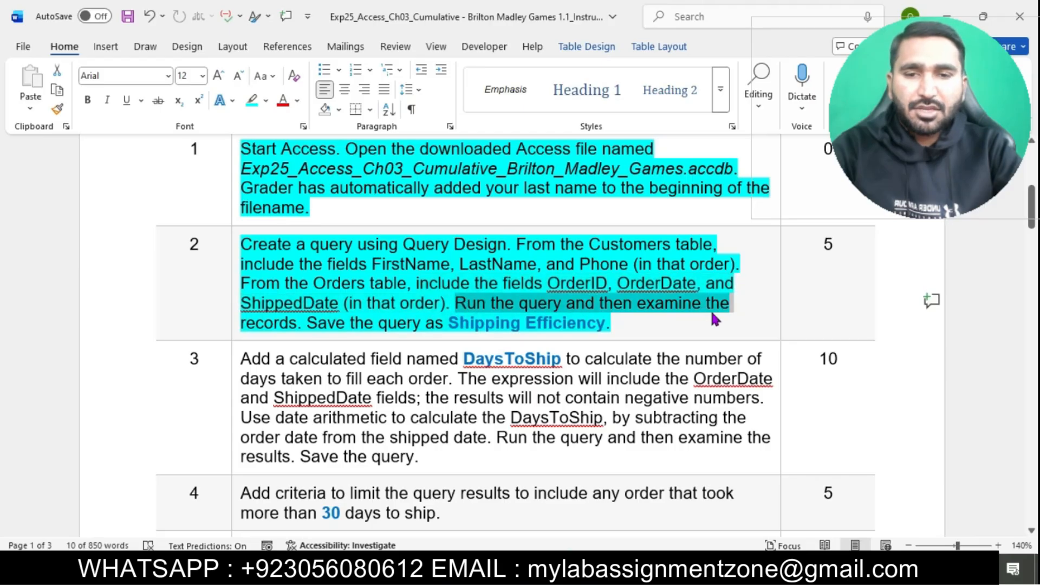
key(alt+Tab)
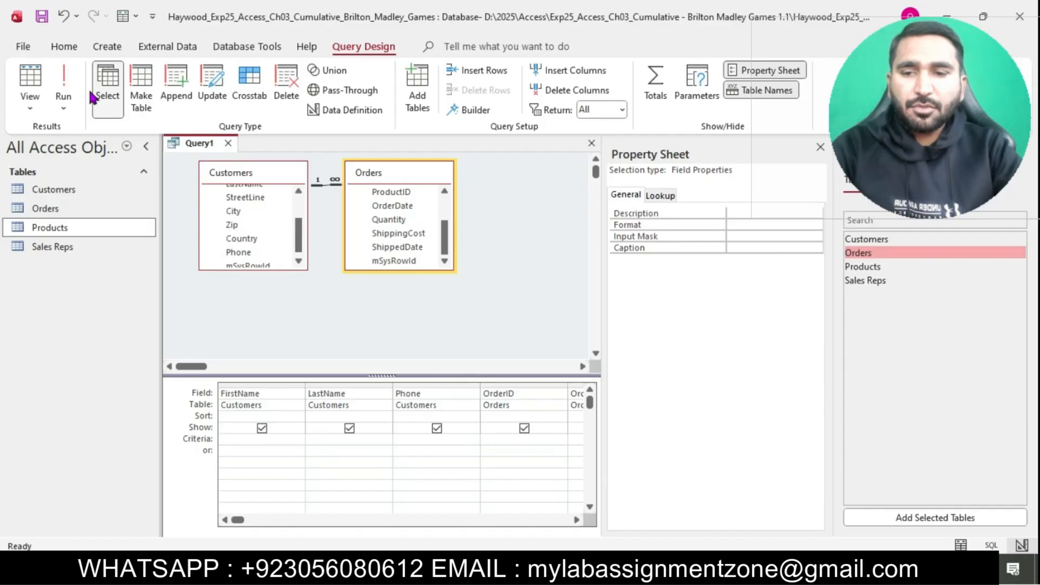
Step: Run Query1 to show its 100 records, noting the name Shipping Efficiency
click(63, 84)
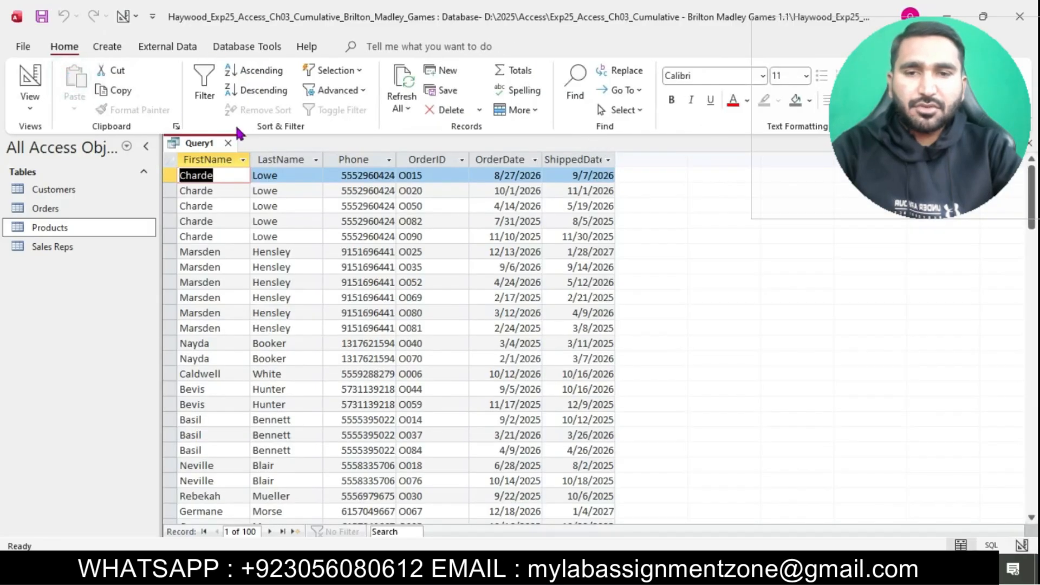
click(563, 568)
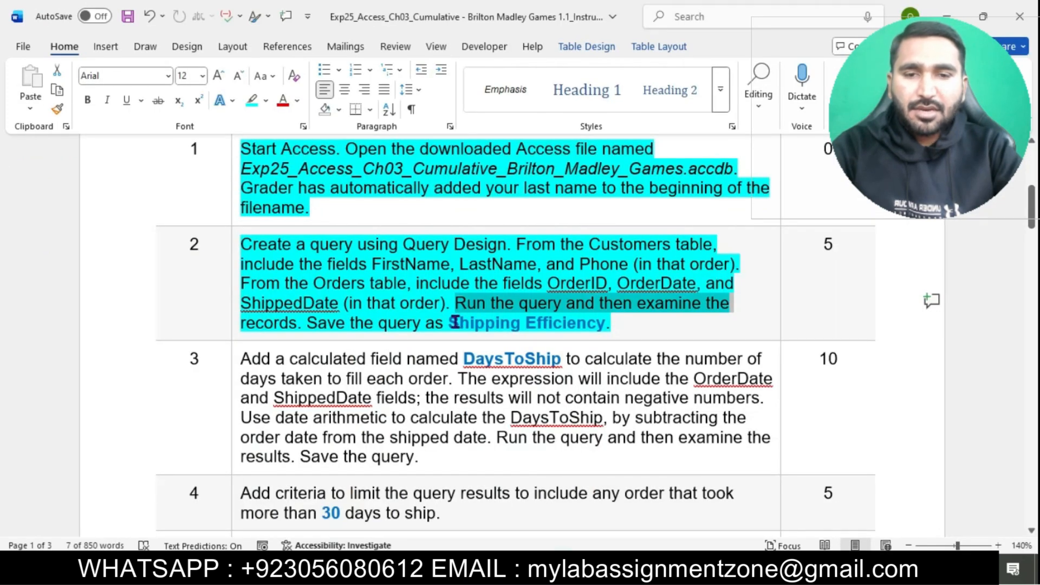
drag(454, 322, 603, 323)
key(ctrl+c)
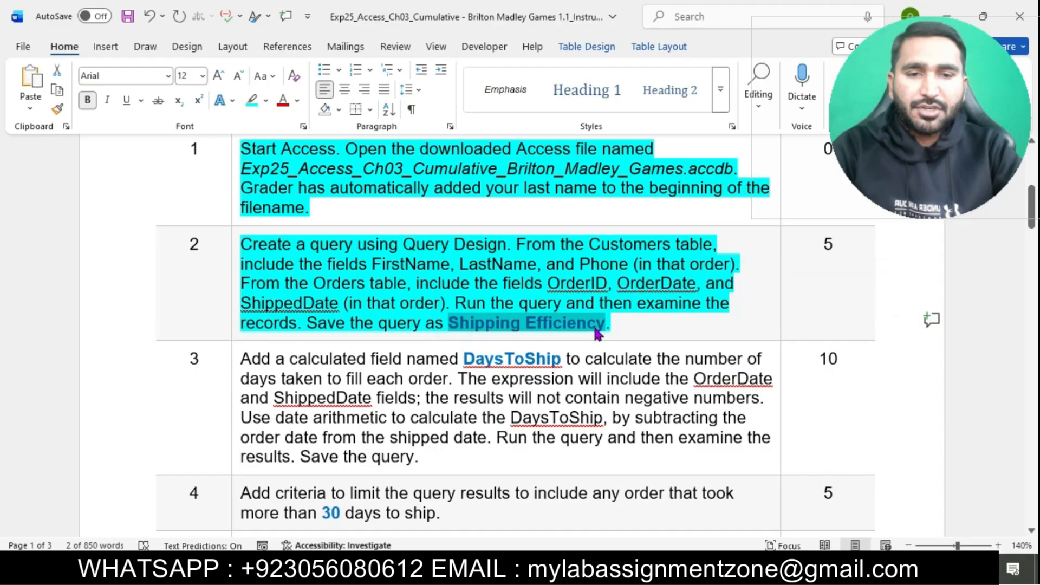
click(621, 569)
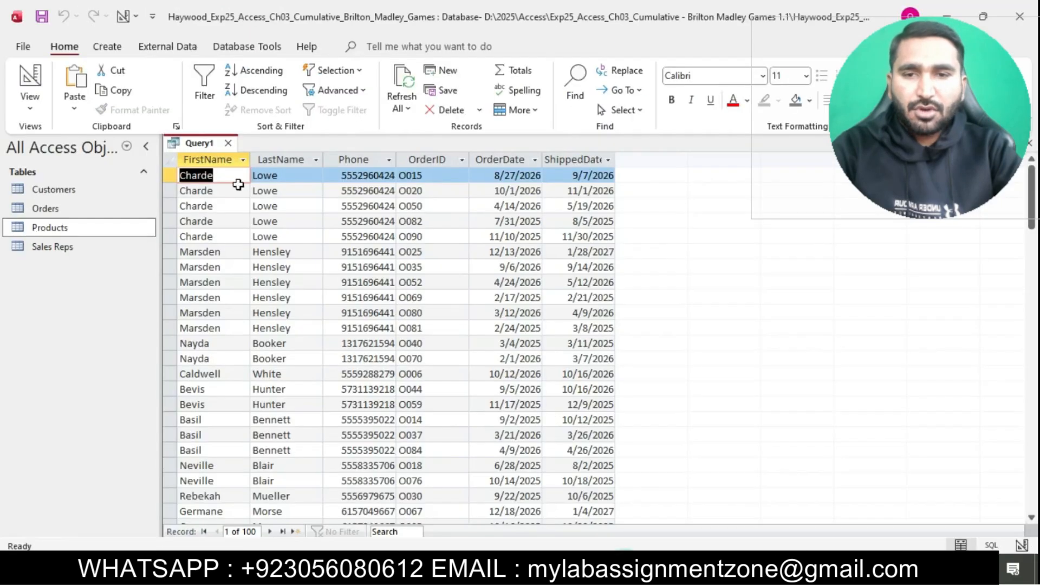
Step: Save Query1 under the name 'Shipping Efficiency'
right_click(207, 148)
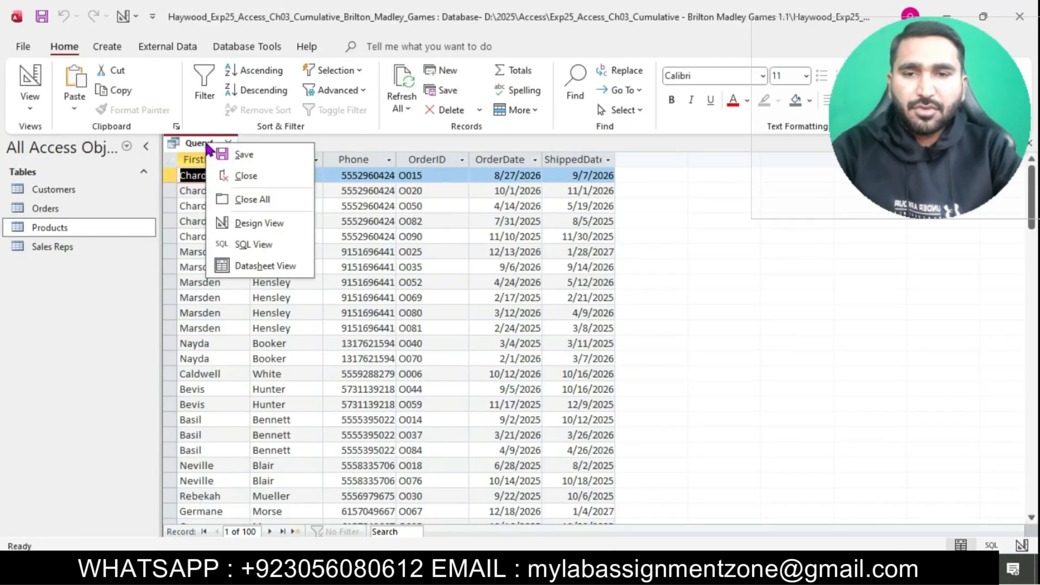
click(250, 153)
key(ctrl+v)
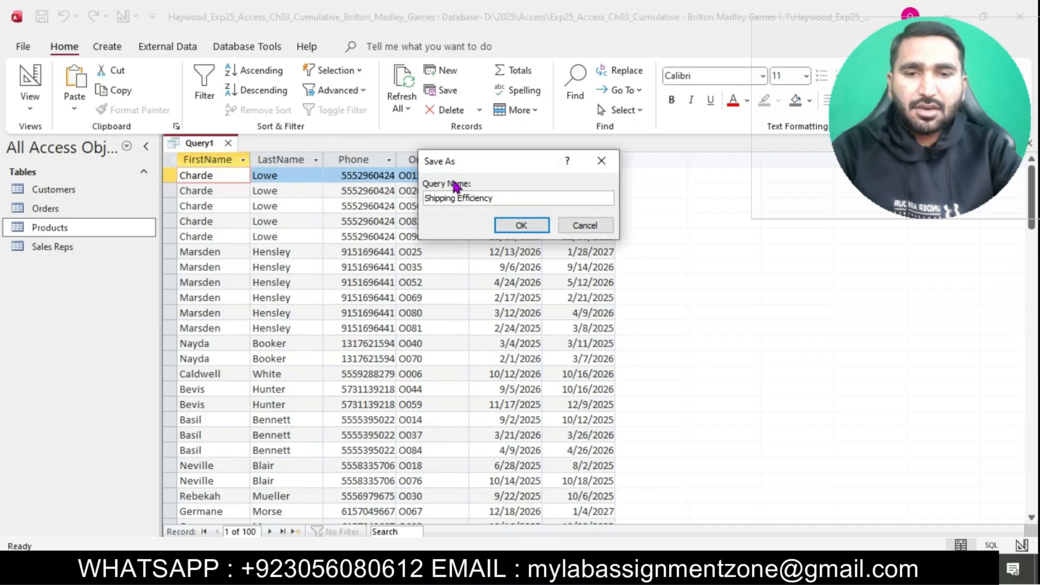
click(521, 224)
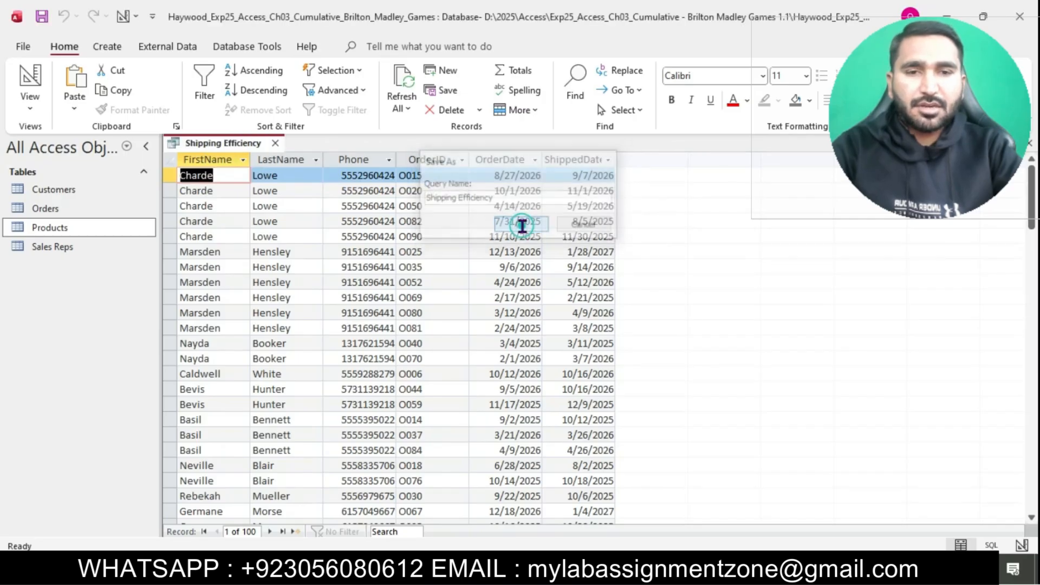
click(643, 347)
click(524, 569)
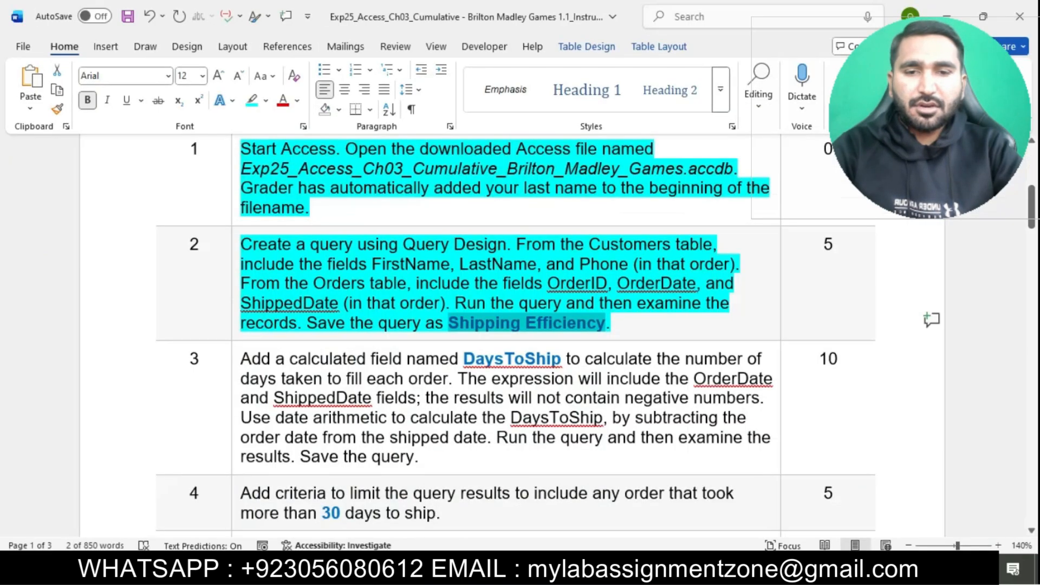
Step: Highlight task 3's DaysToShip calculated-field instructions in cyan, then return to Access
click(632, 326)
scroll(632, 326, down, 5)
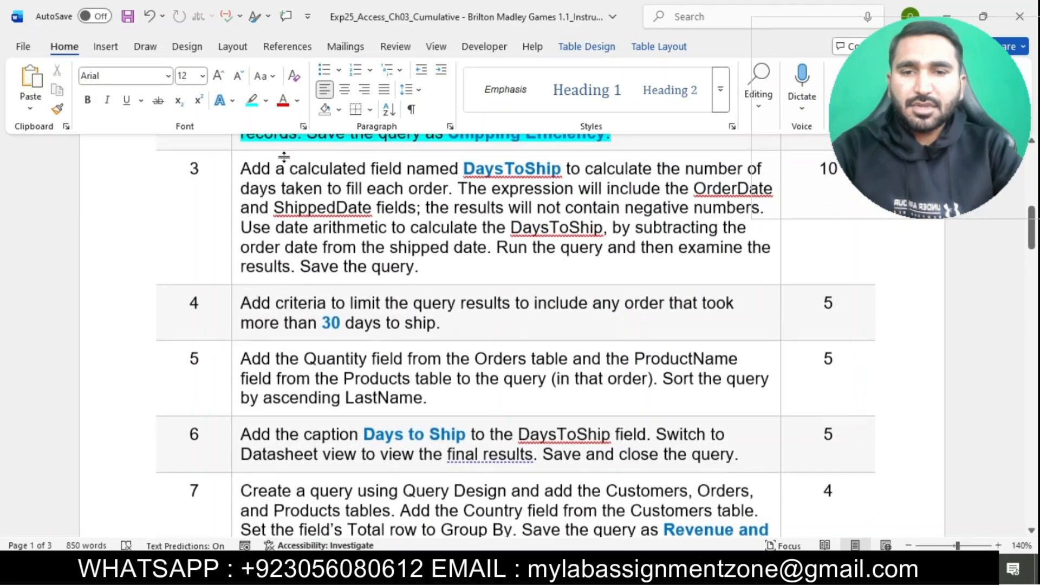
click(238, 171)
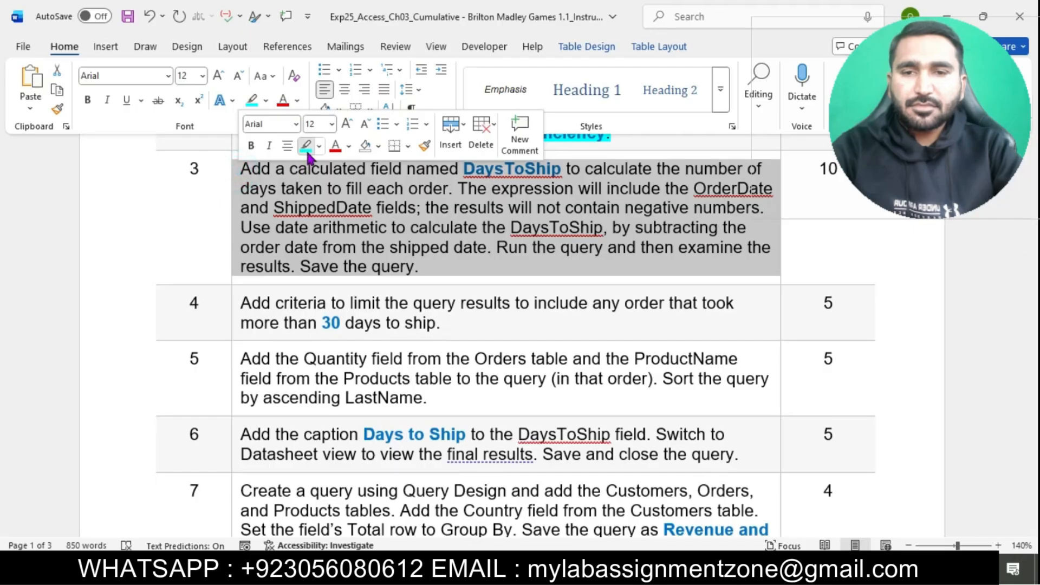
click(306, 146)
click(387, 232)
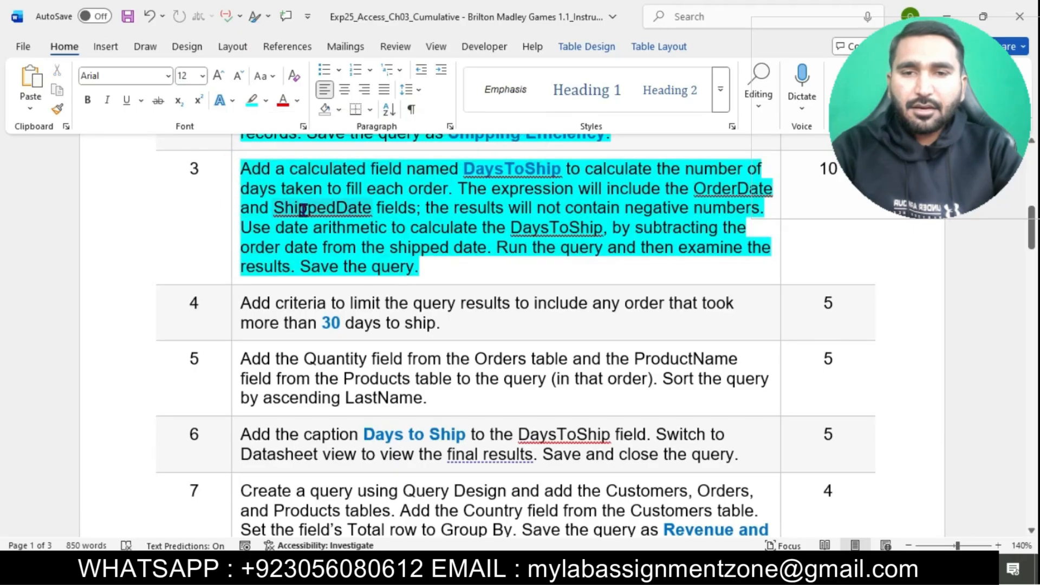
double_click(486, 181)
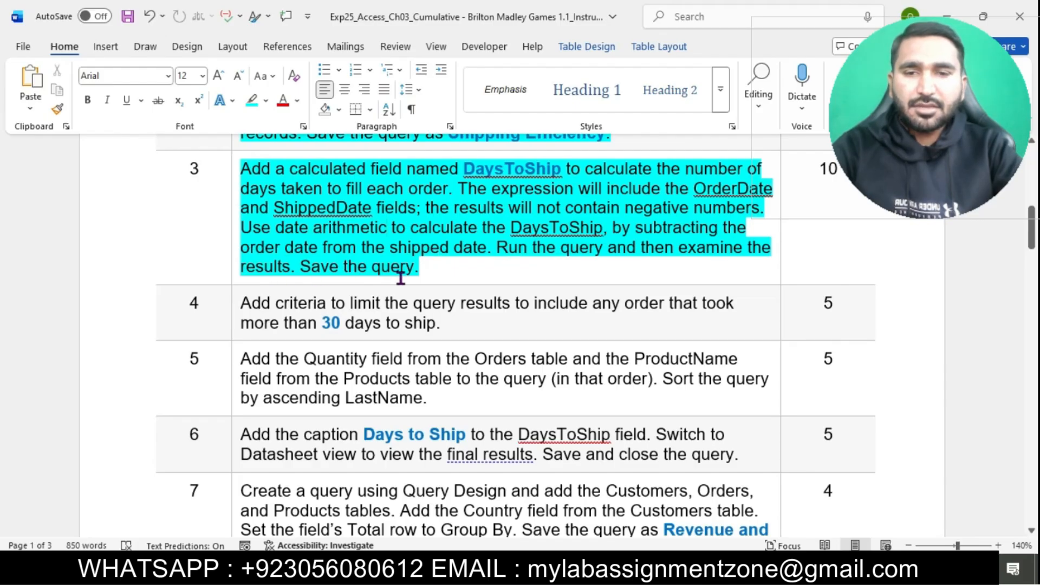
drag(246, 171, 528, 187)
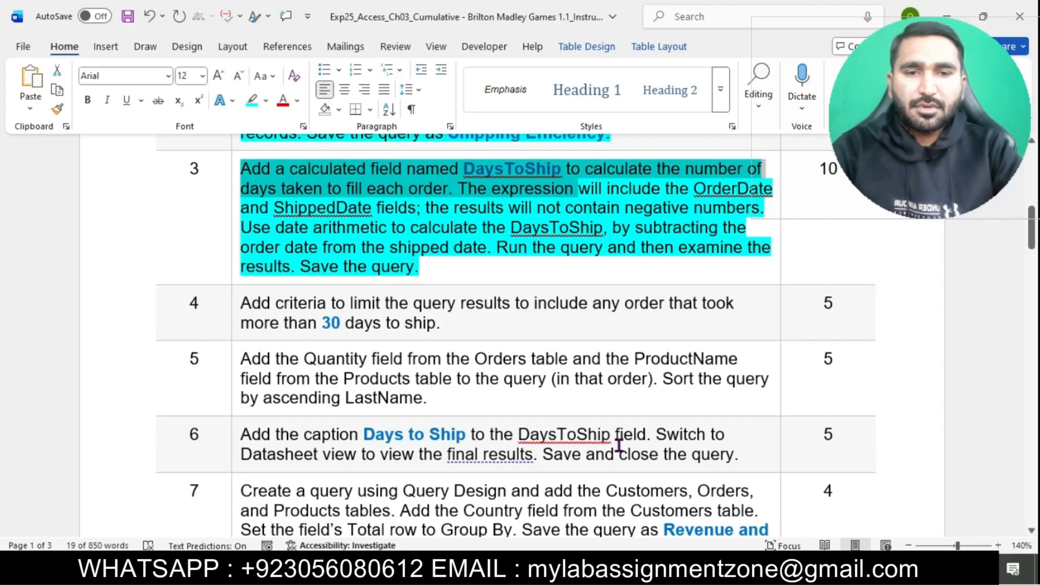
key(alt+Tab)
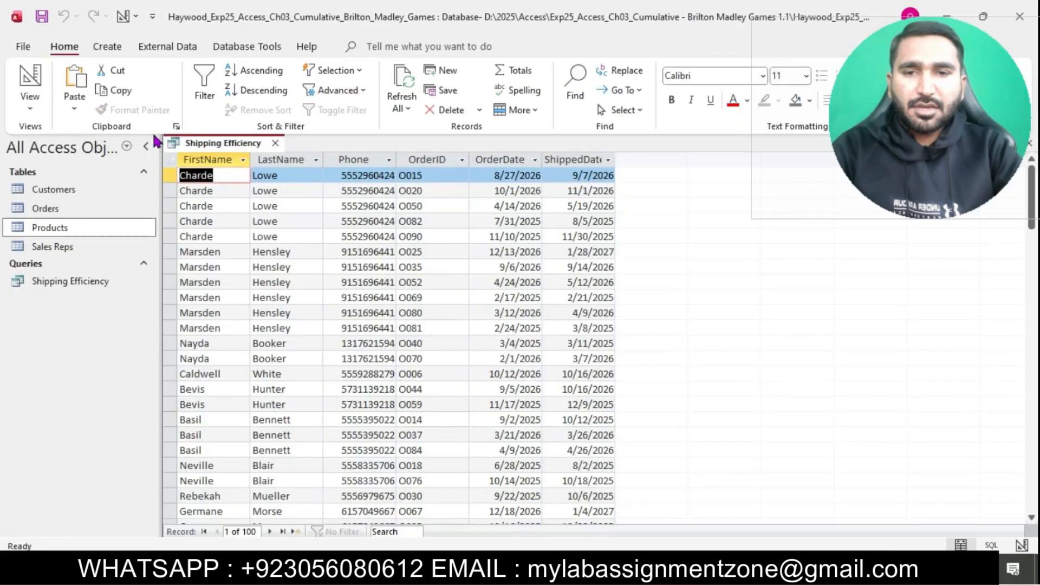
Step: Switch Shipping Efficiency to Design view and close the Property Sheet and Add Tables panes
click(31, 109)
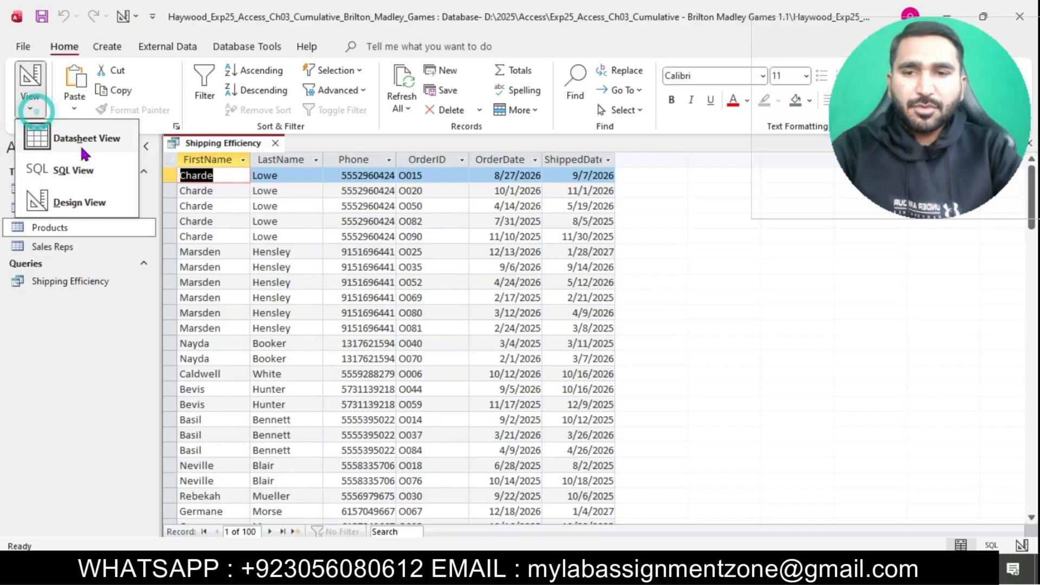
click(83, 201)
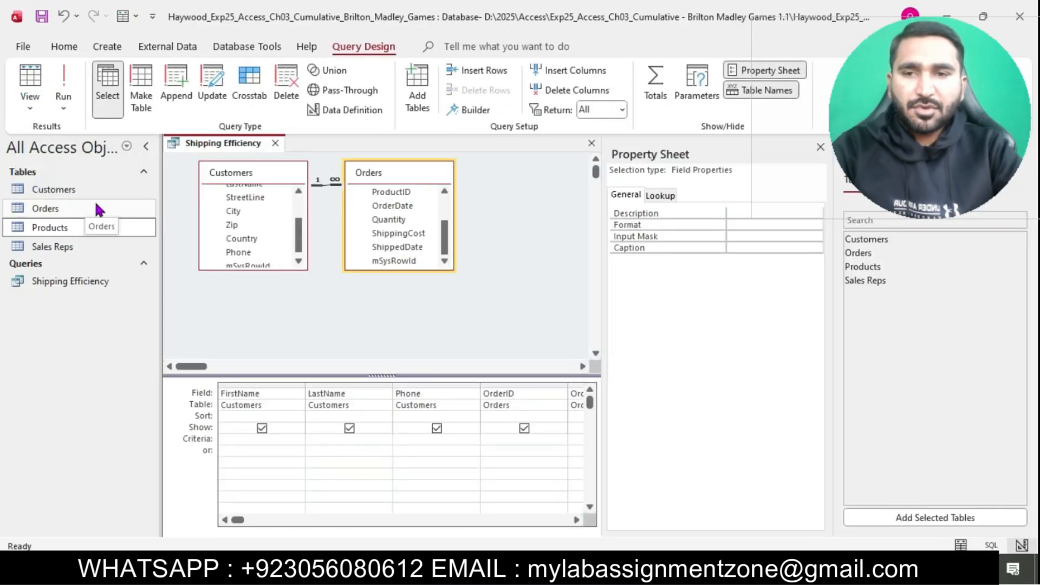
click(820, 147)
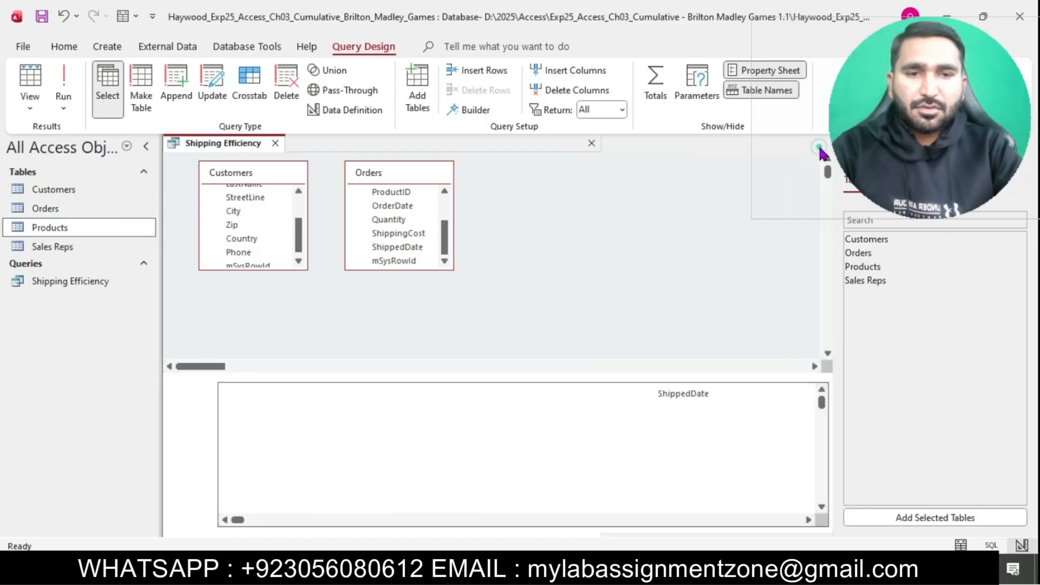
click(1025, 144)
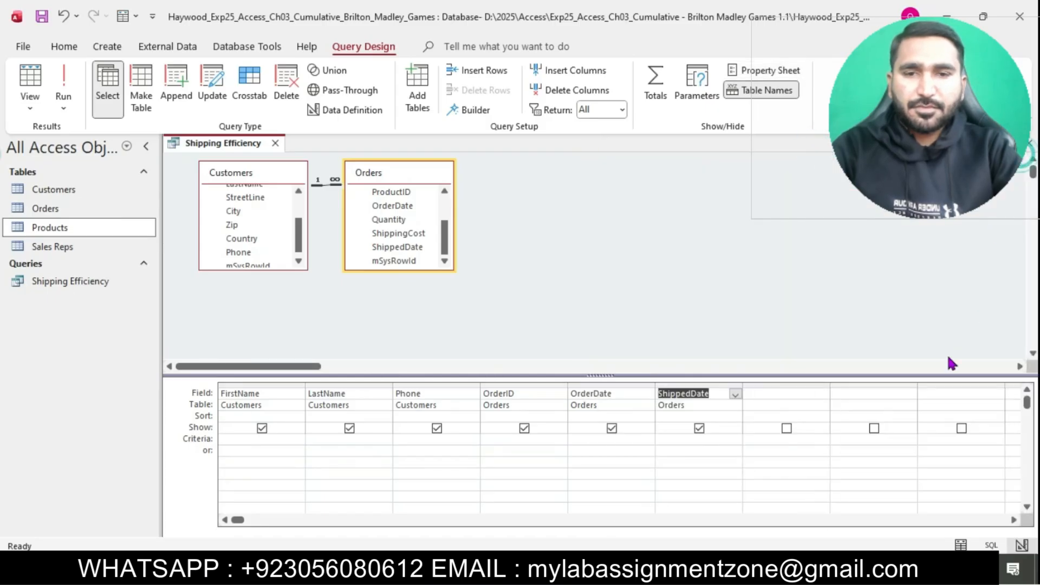
click(797, 393)
Step: Copy the field name DaysToShip from the Word instructions
key(alt+Tab)
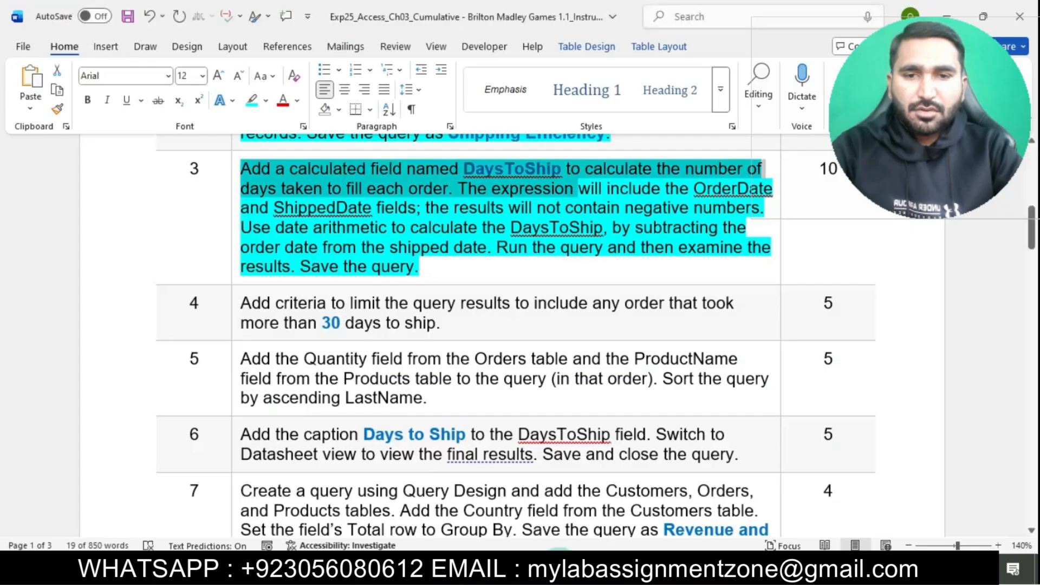
click(465, 179)
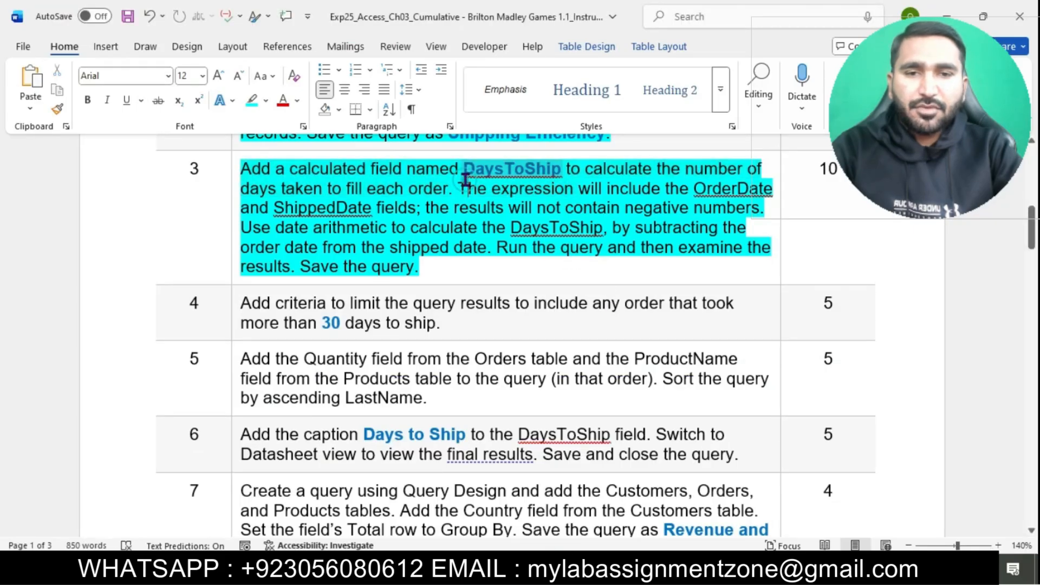
drag(466, 172, 562, 163)
key(ctrl+c)
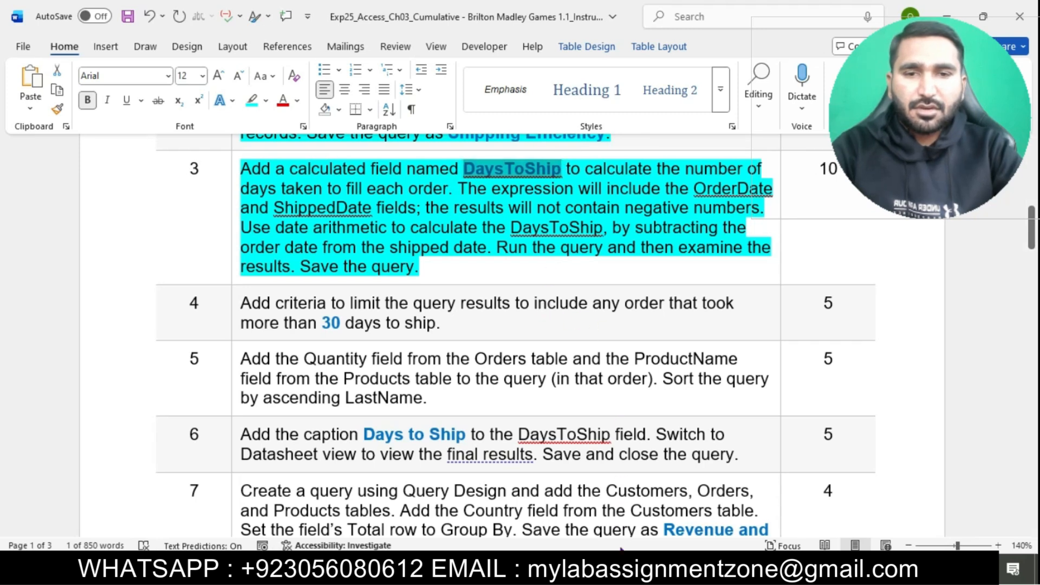
click(628, 568)
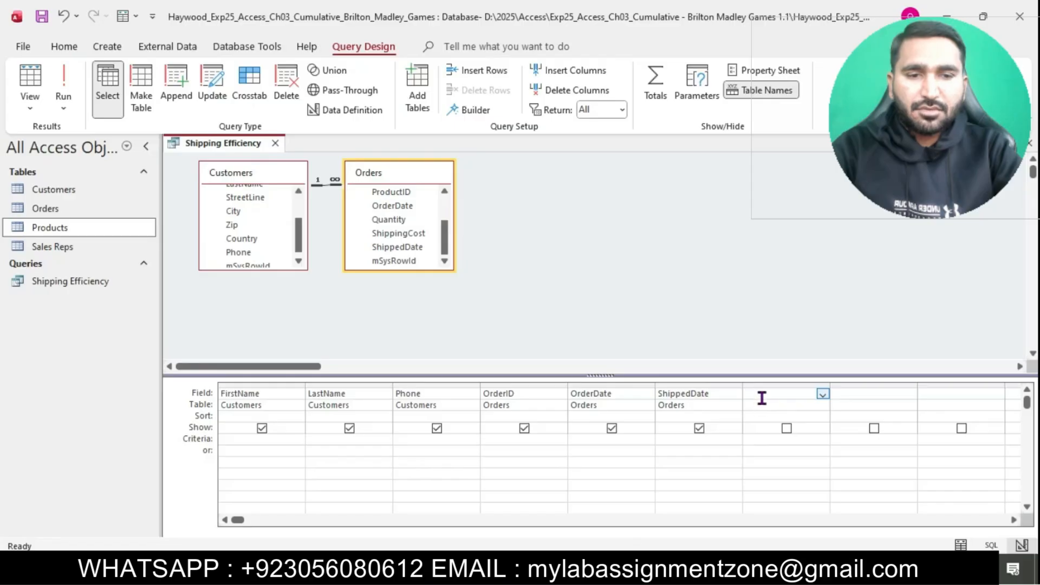
Step: In the seventh column's Expression Builder, start the expression DaysToShip: Abs(
right_click(760, 396)
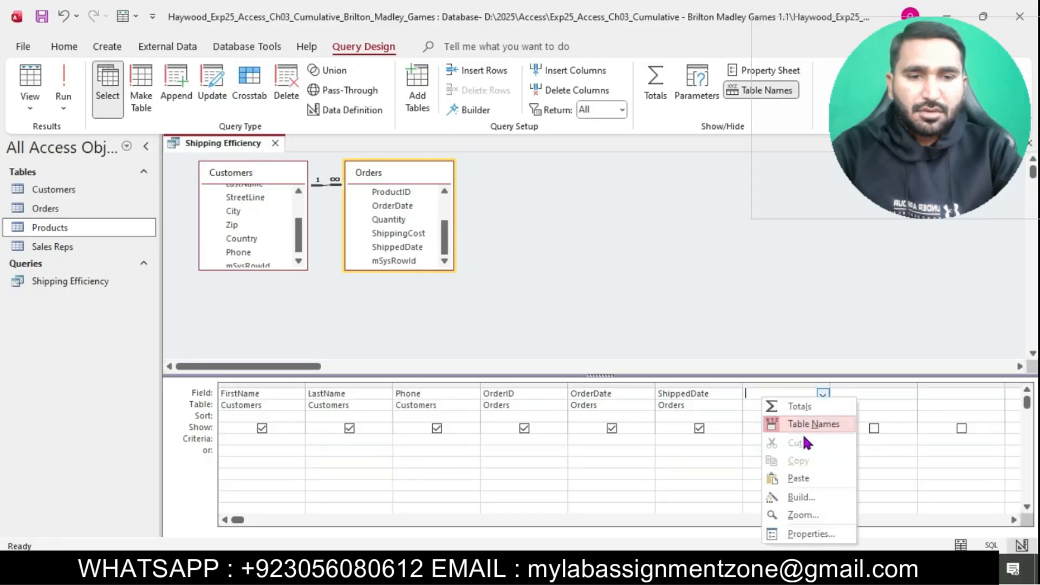
click(799, 496)
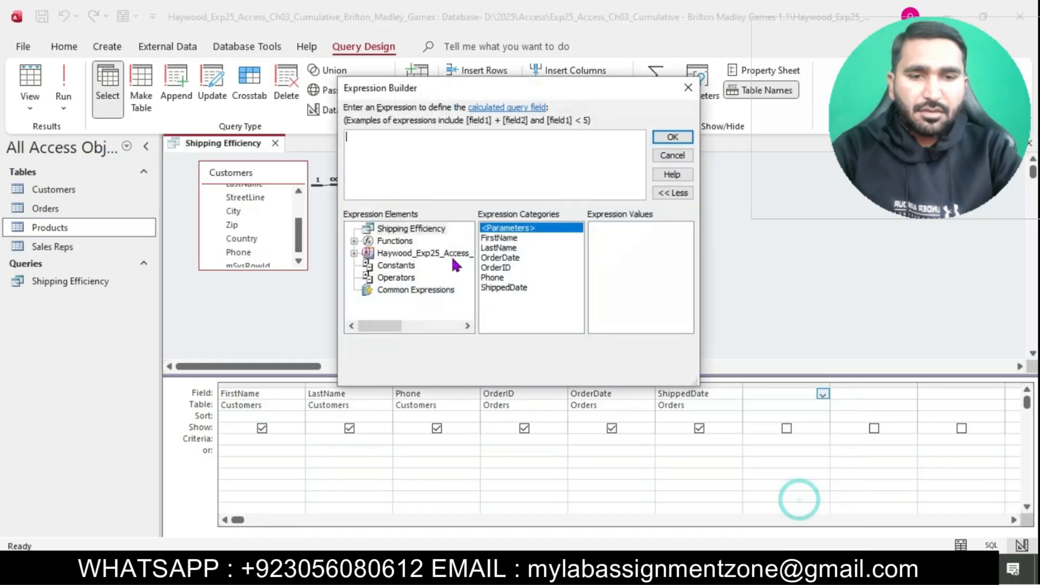
key(ctrl+v)
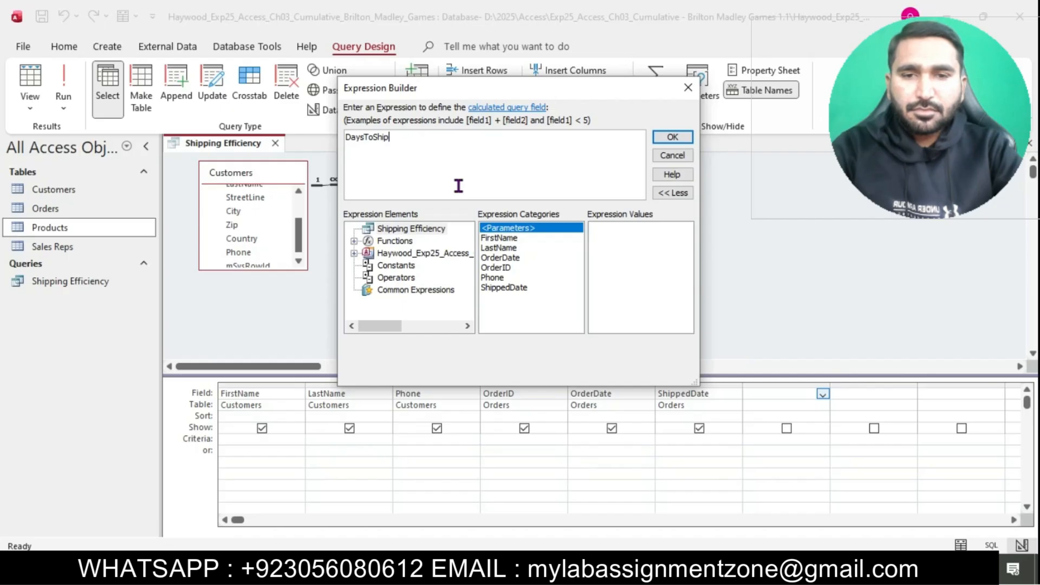
text(abc)
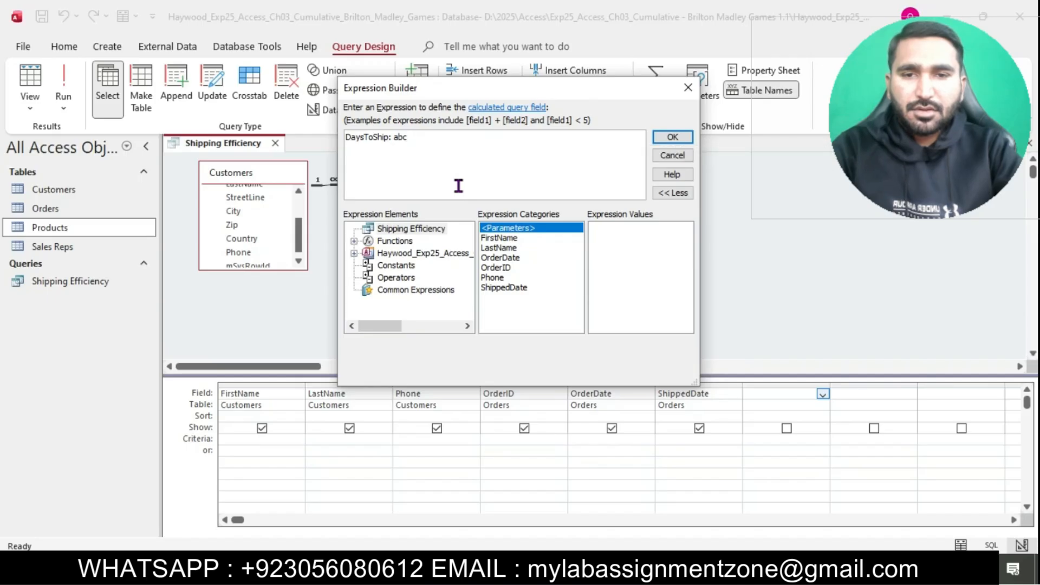
key(BackSpace)
text(s)
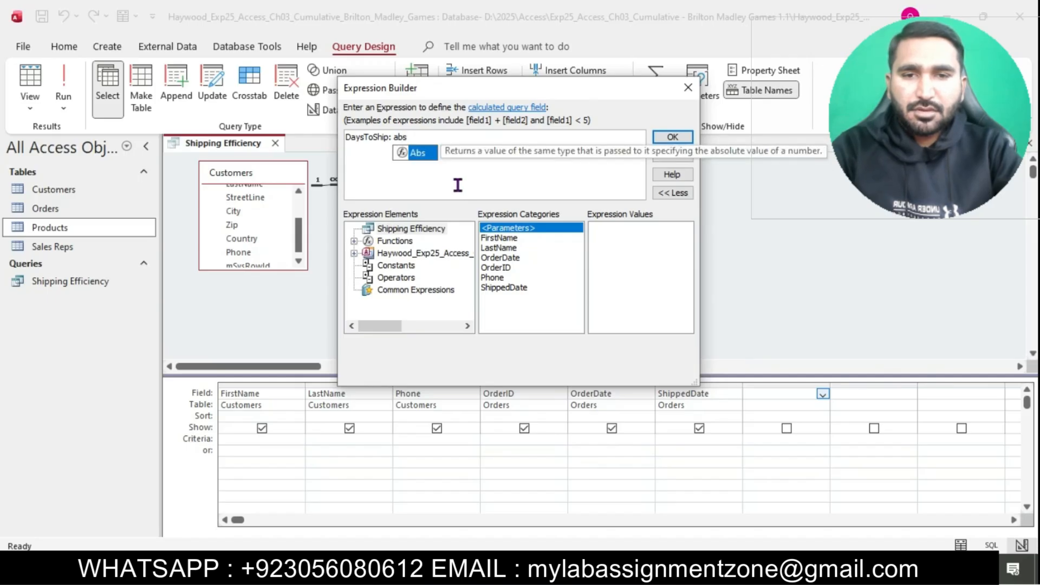
double_click(417, 153)
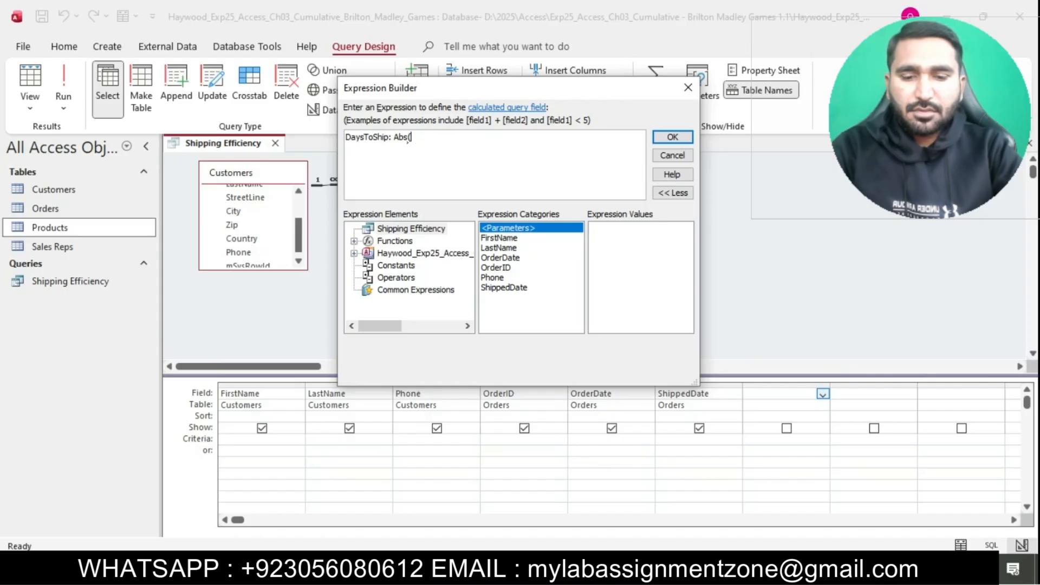
Step: Complete the expression with [ShippedDate] - [OrderDate] and confirm it
text([)
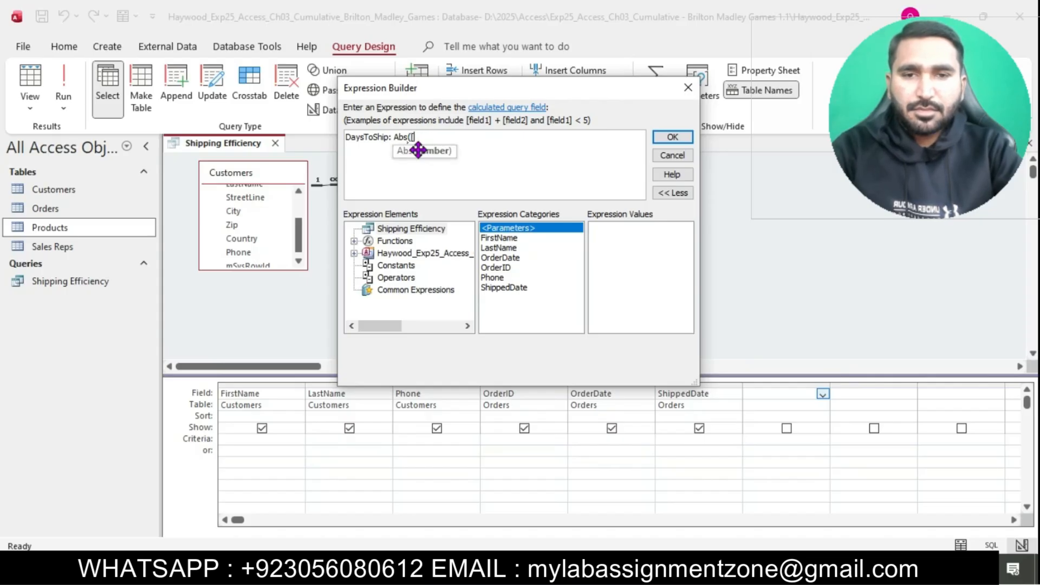
key(Caps_Lock)
text(S)
key(Caps_Lock)
text(hi)
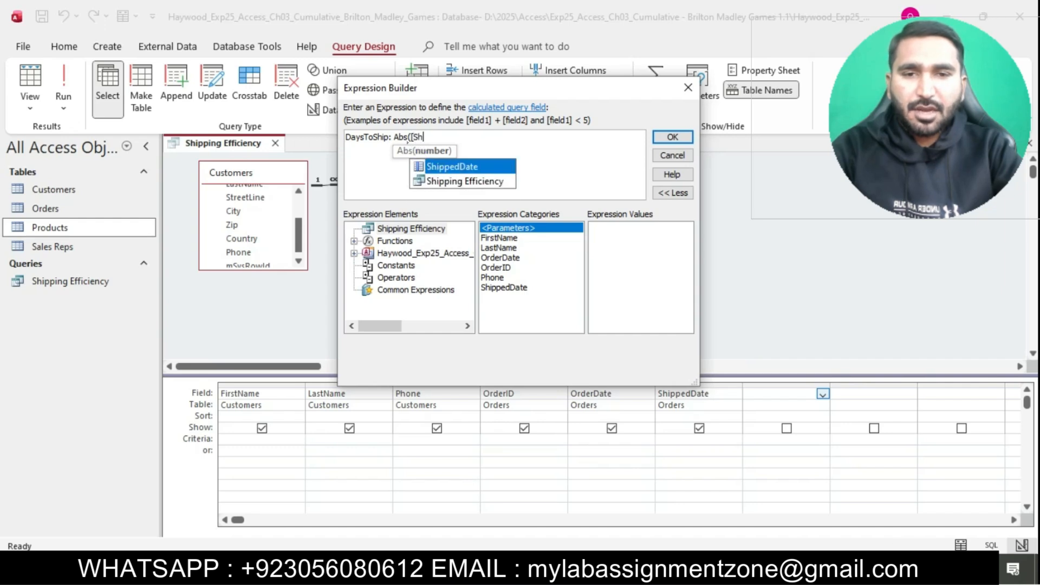
double_click(460, 167)
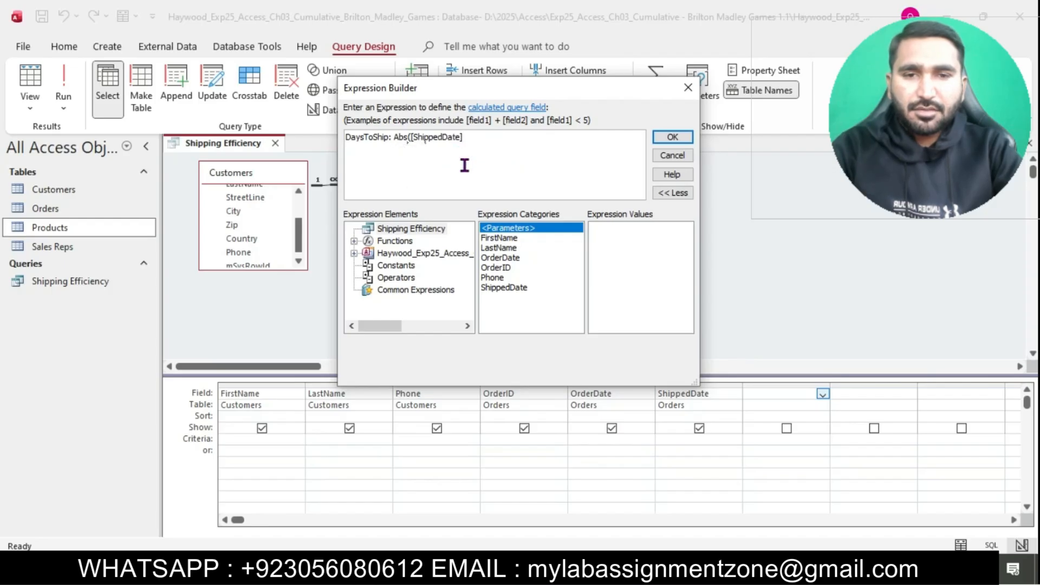
text(- )
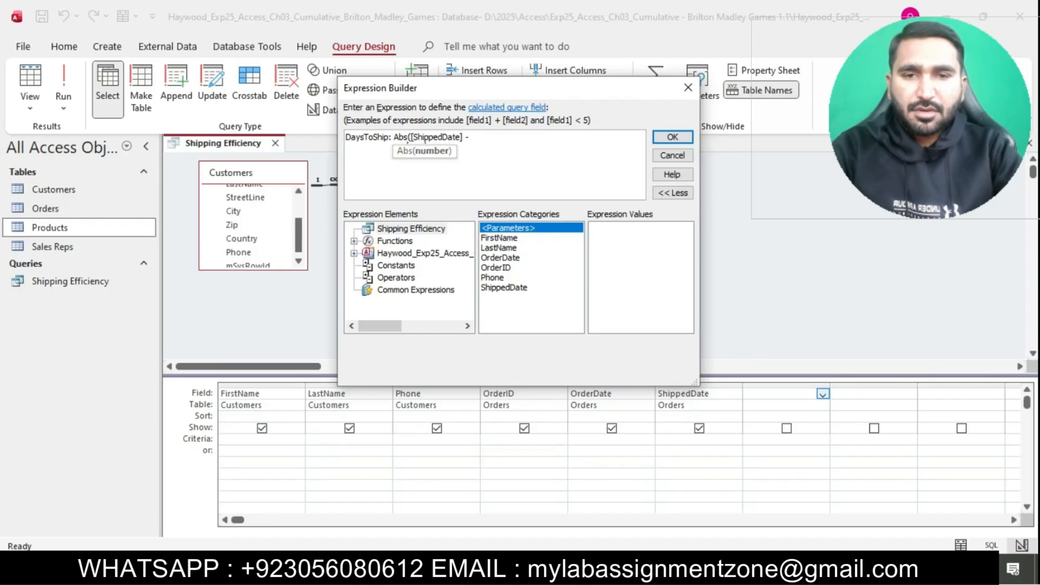
text([)
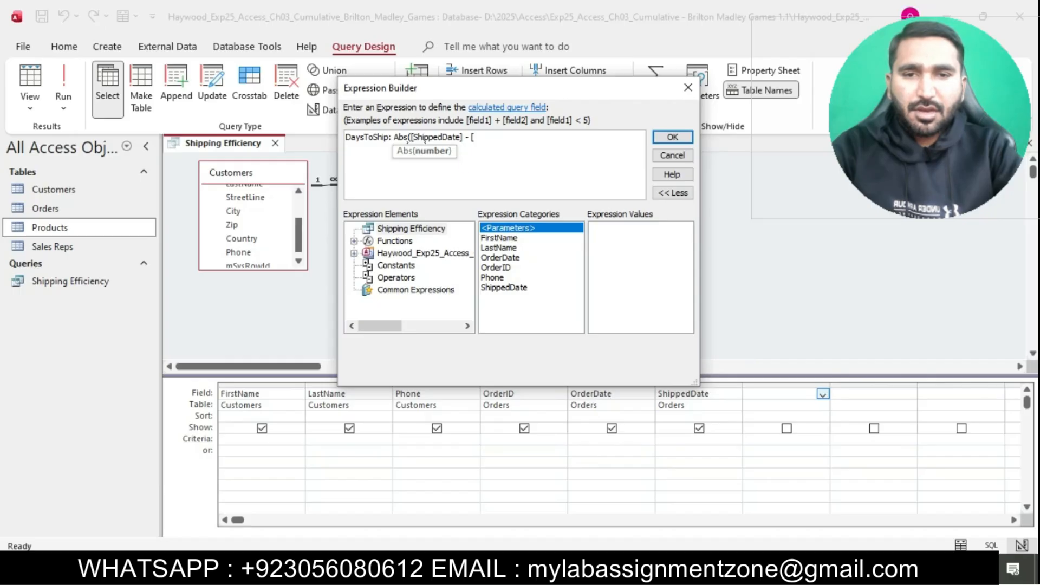
text(o)
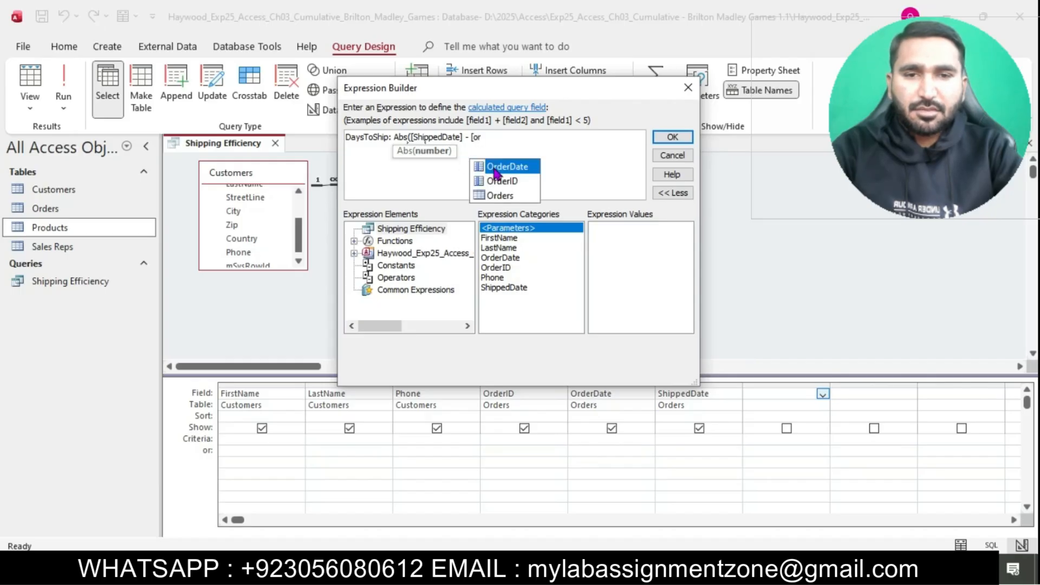
text(r)
double_click(512, 168)
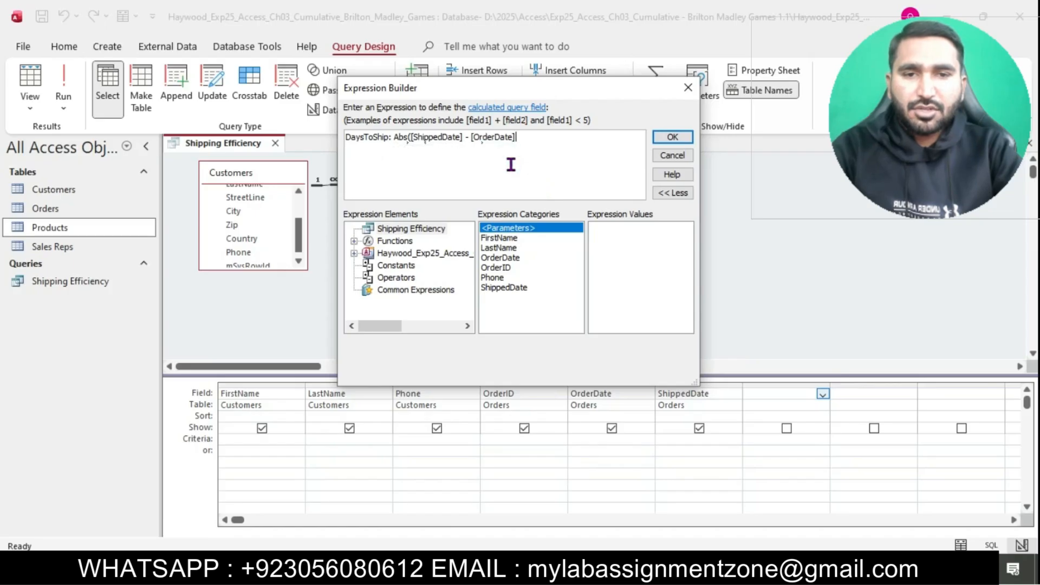
click(677, 137)
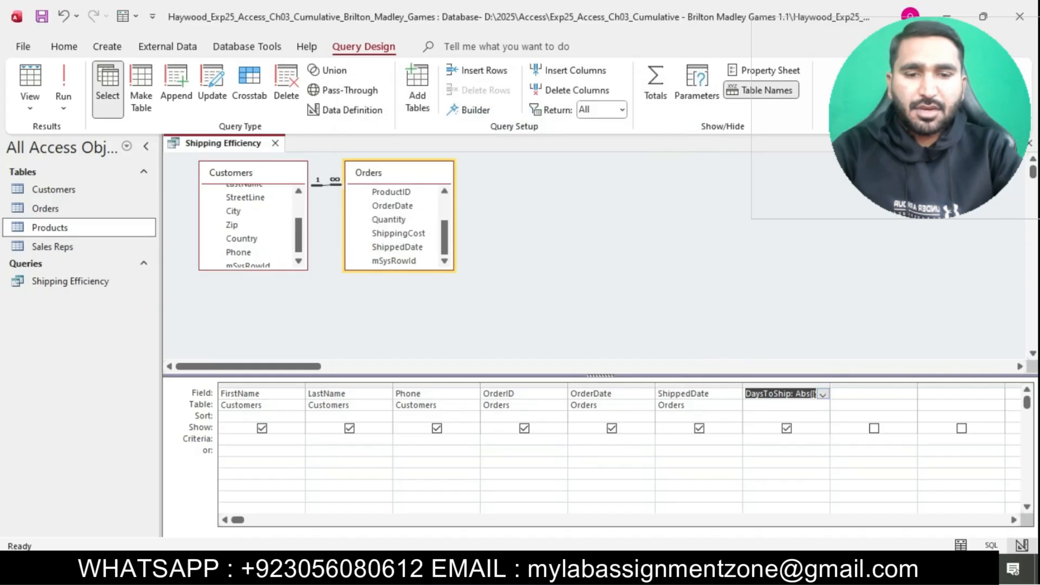
key(alt+Tab)
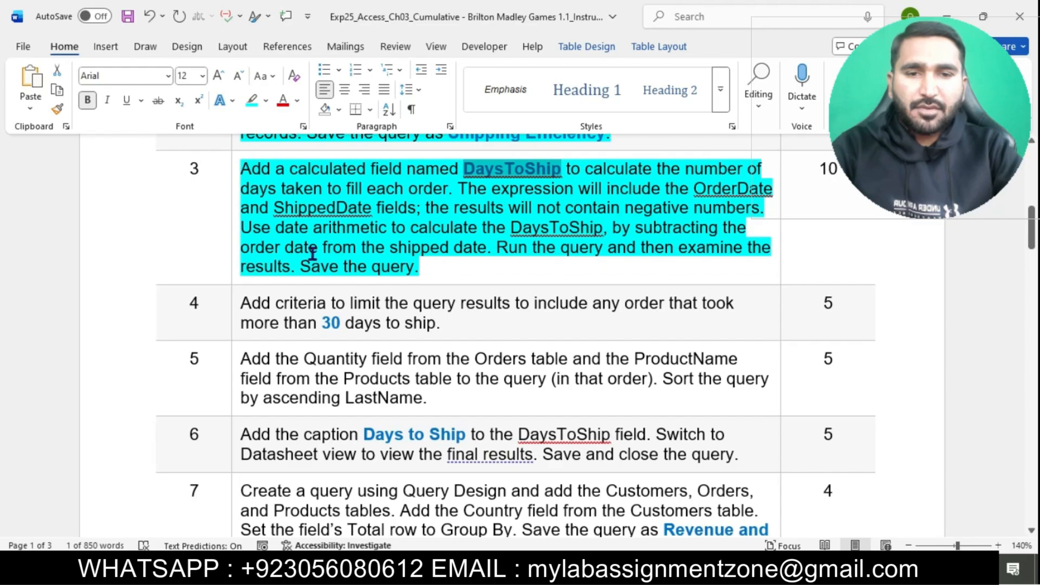
drag(501, 251, 701, 258)
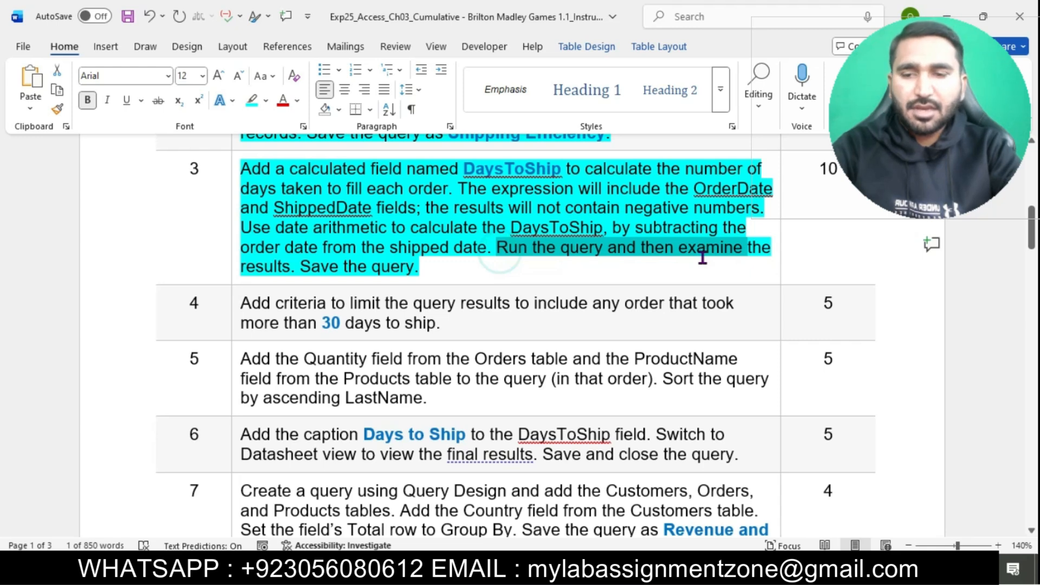
drag(702, 258, 701, 264)
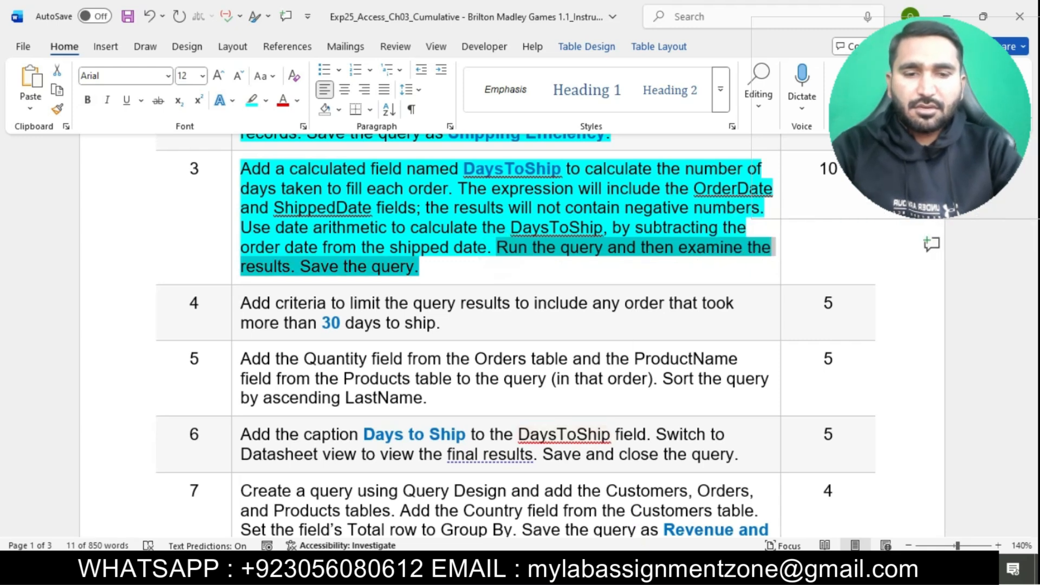
key(alt+Tab)
Step: Run the Shipping Efficiency query to show the DaysToShip day counts, then save it
click(66, 92)
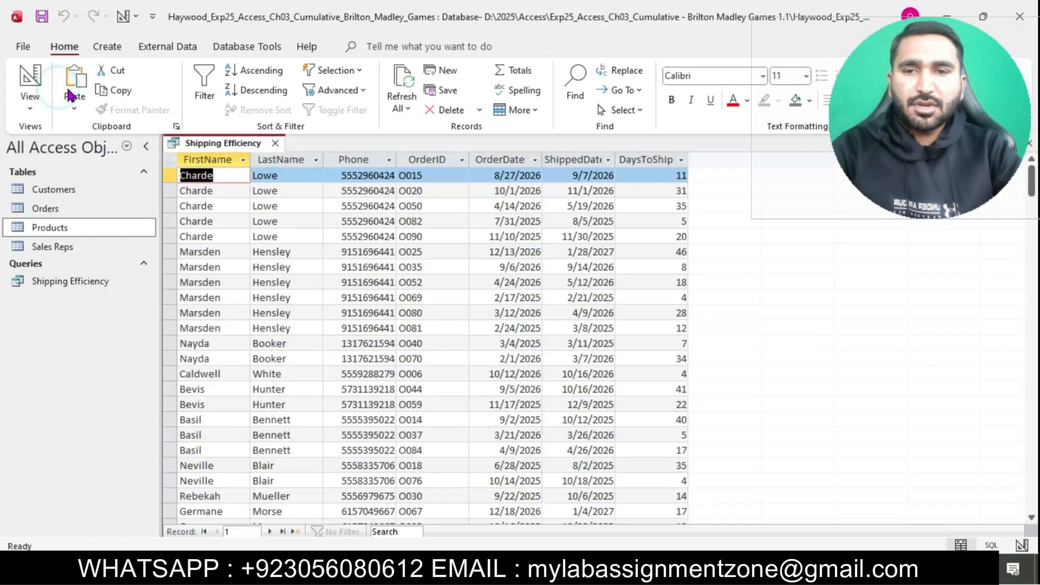
right_click(237, 145)
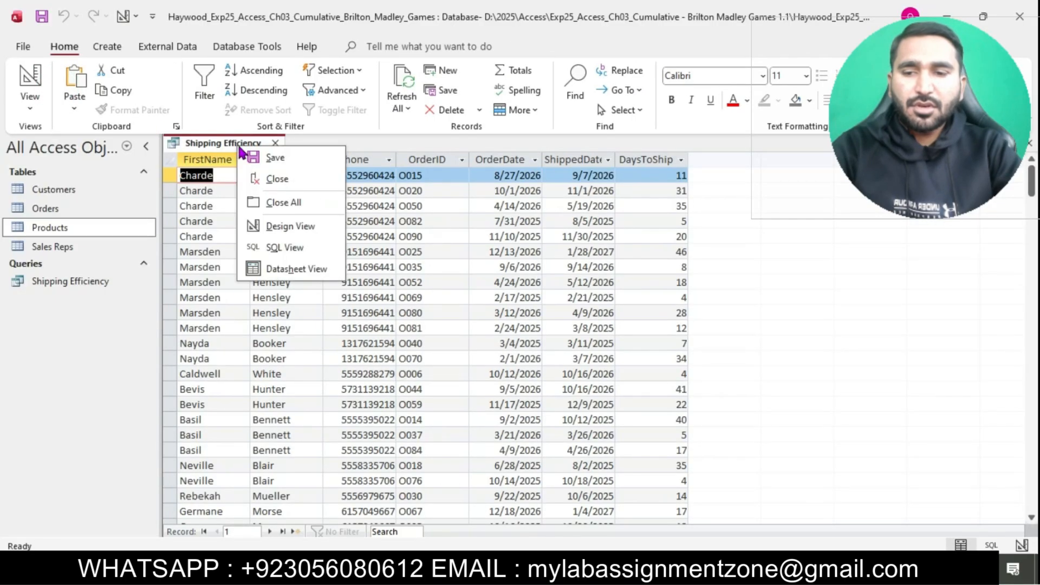
click(281, 155)
key(alt+Tab)
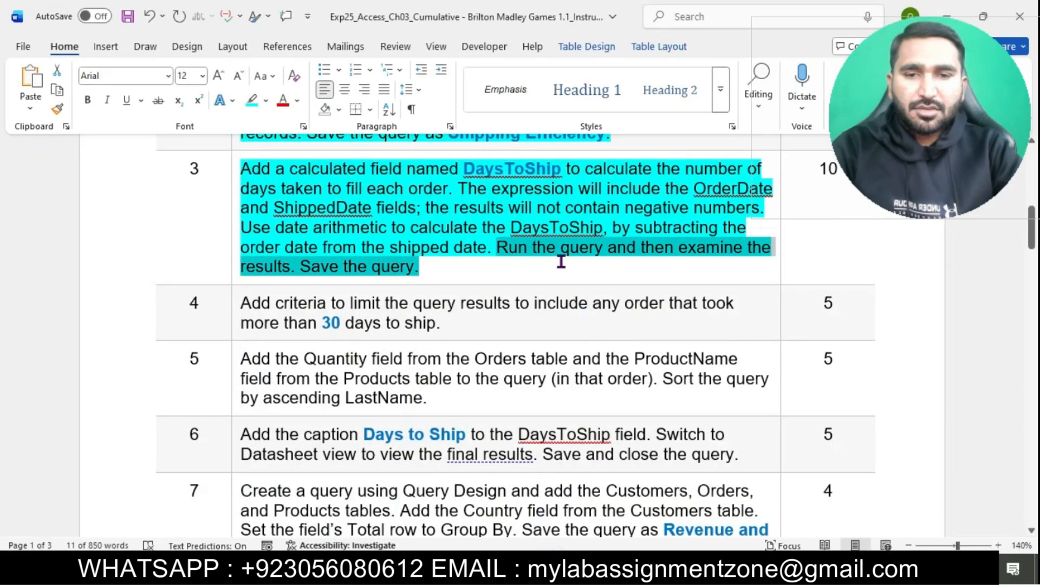
Step: Highlight step 4's instruction about orders taking over 30 days to ship in cyan
scroll(561, 262, down, 2)
click(234, 184)
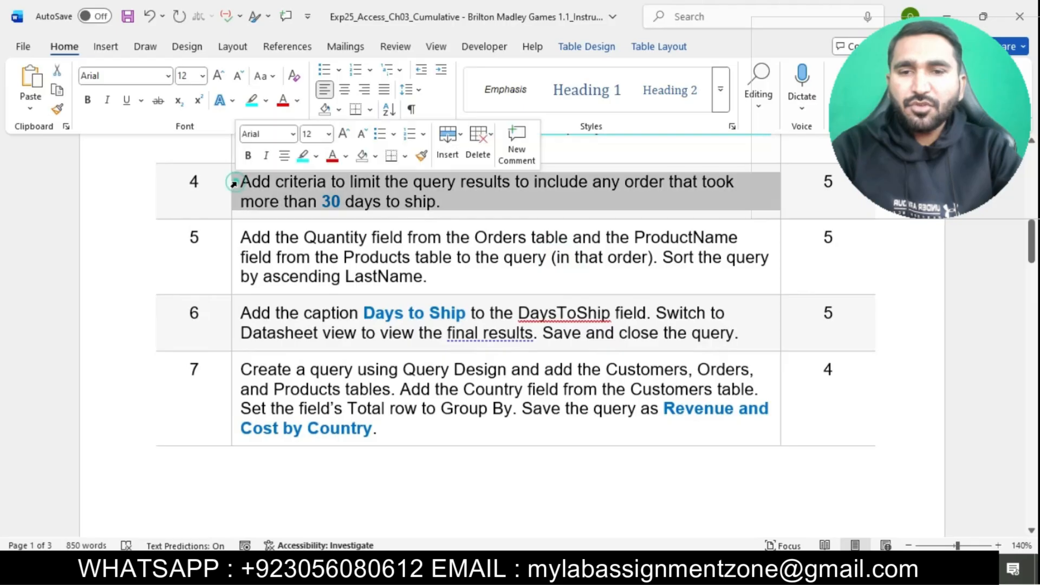
click(303, 156)
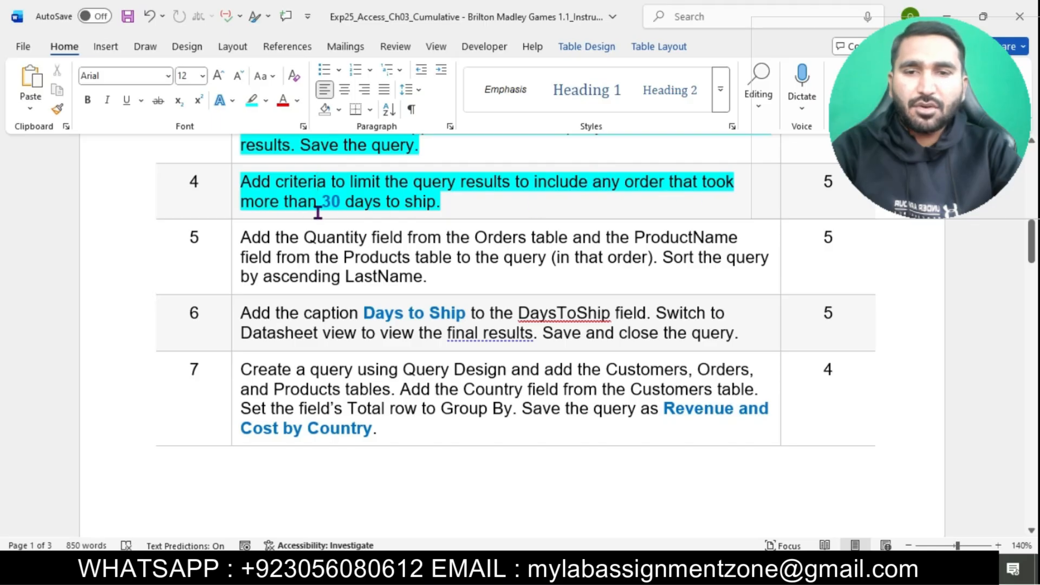
drag(252, 181, 511, 191)
key(alt+Tab)
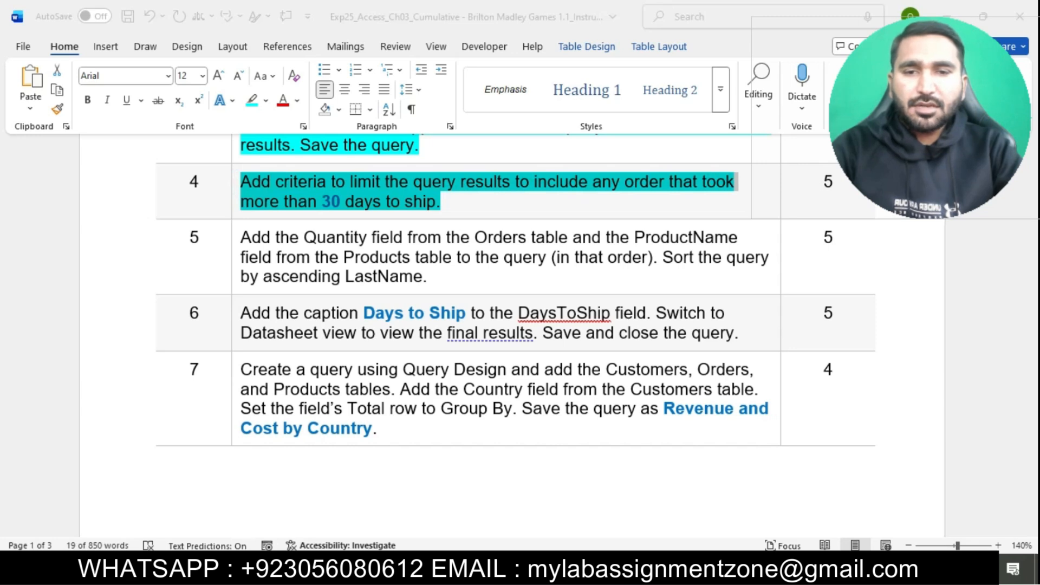
key(alt+Tab)
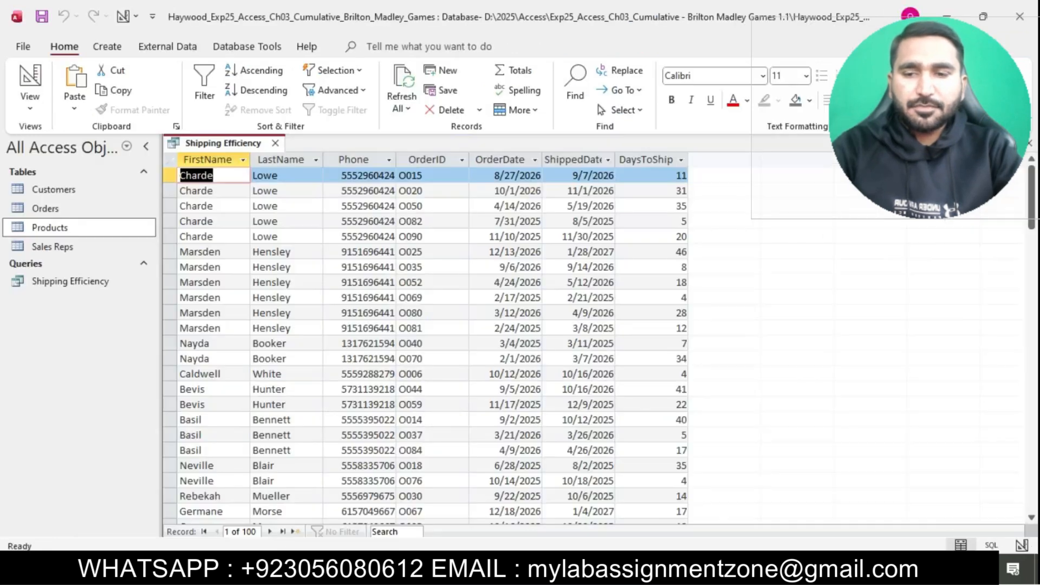
Step: Put the Shipping Efficiency query in Design View and give DaysToShip the criterion >30
click(29, 104)
click(76, 202)
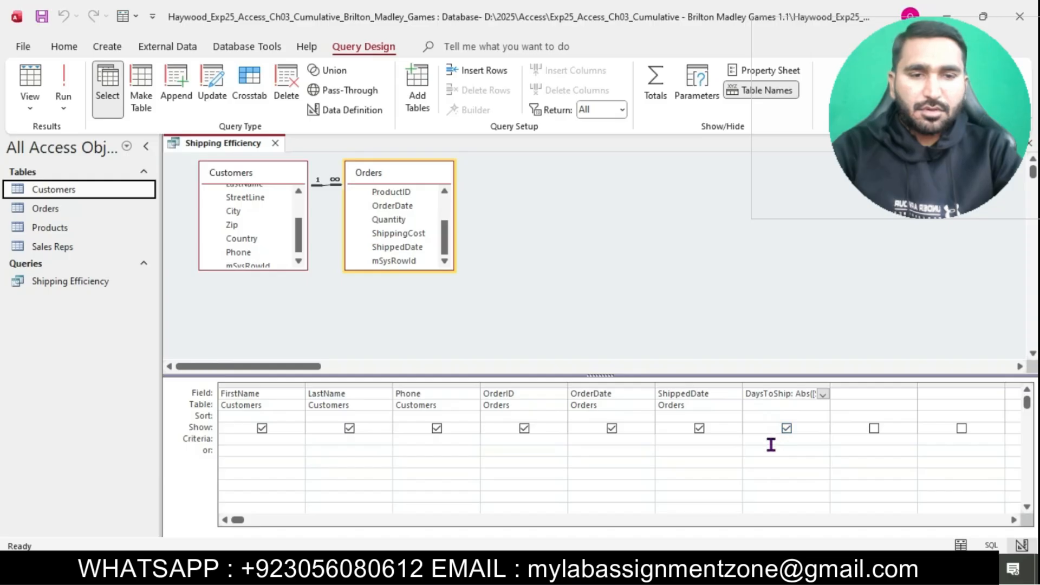
key(alt+Tab)
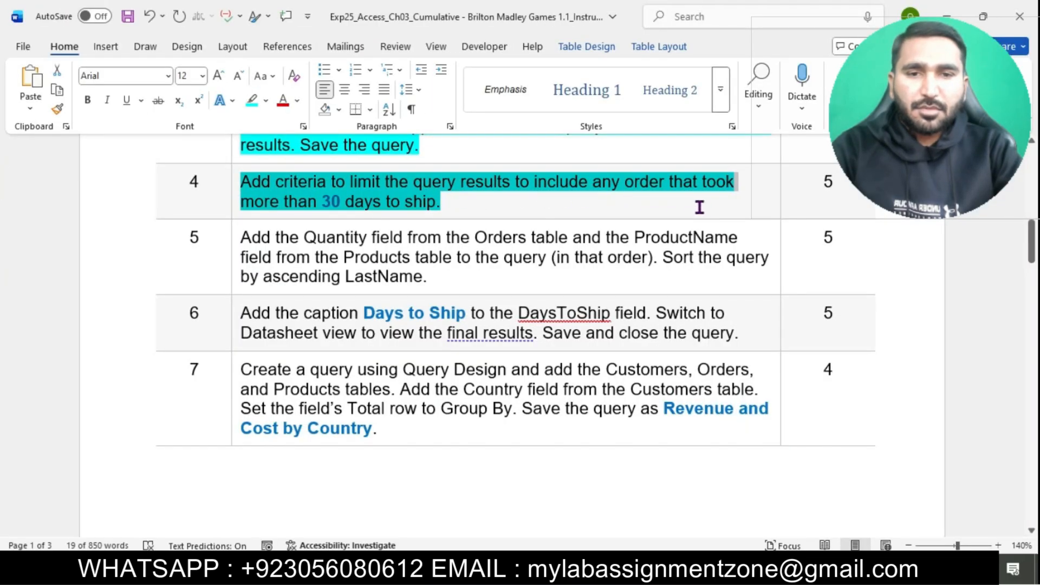
key(alt+Tab)
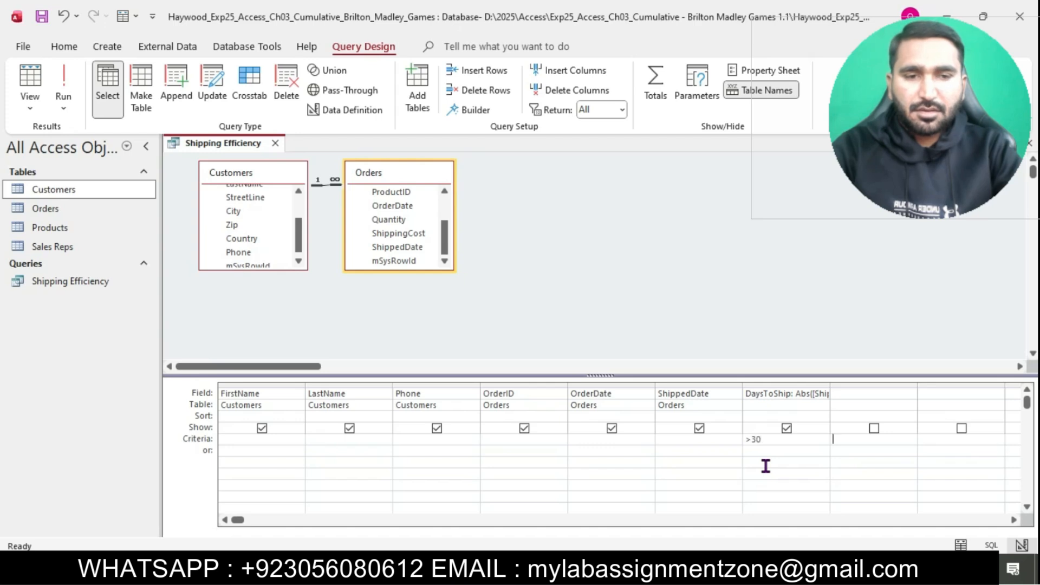
key(alt+Tab)
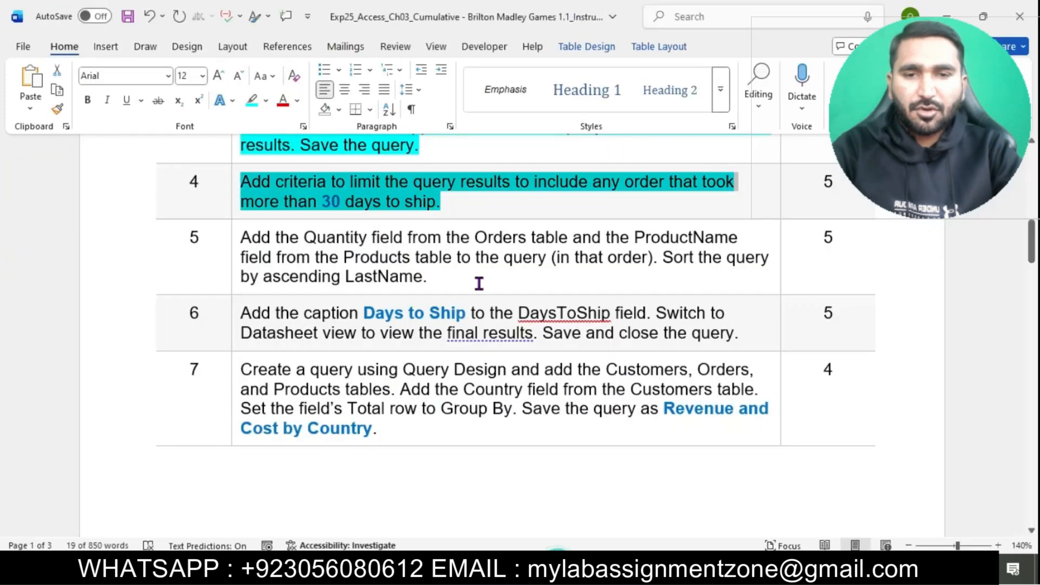
Step: Highlight step 5's instruction about adding Quantity and ProductName in cyan
click(476, 189)
scroll(379, 200, down, 1)
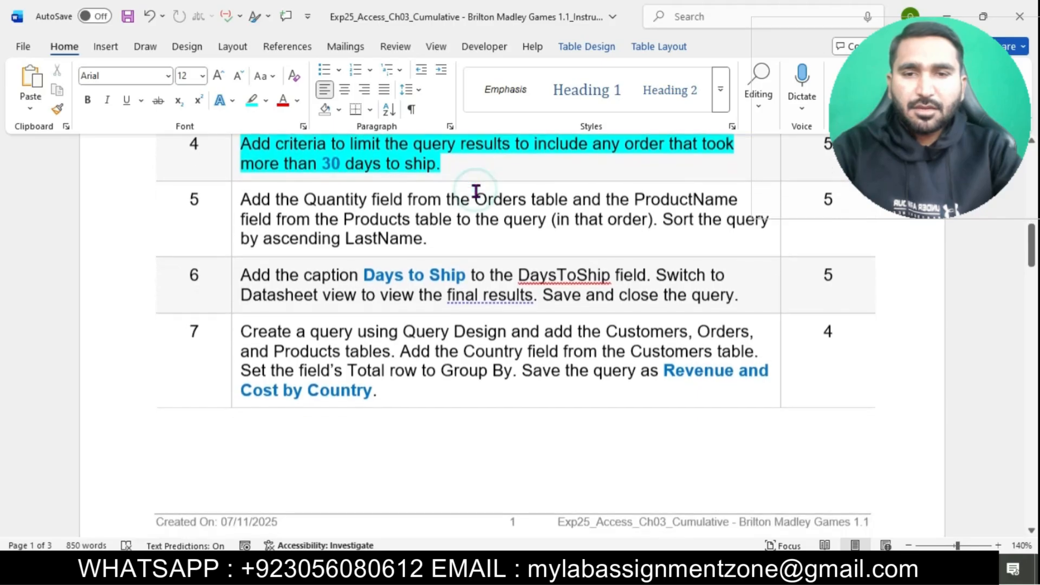
click(233, 204)
click(232, 203)
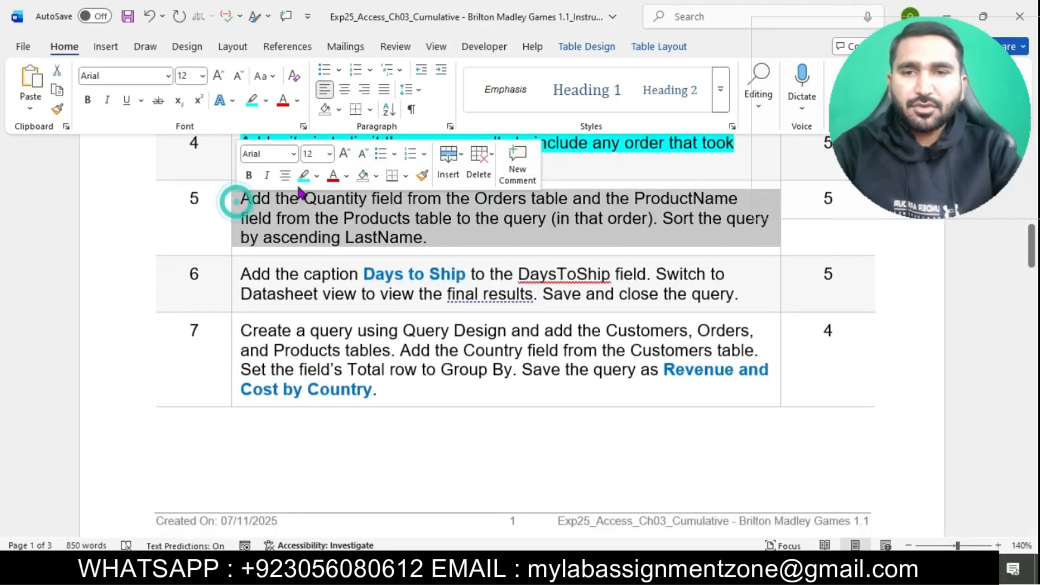
click(300, 180)
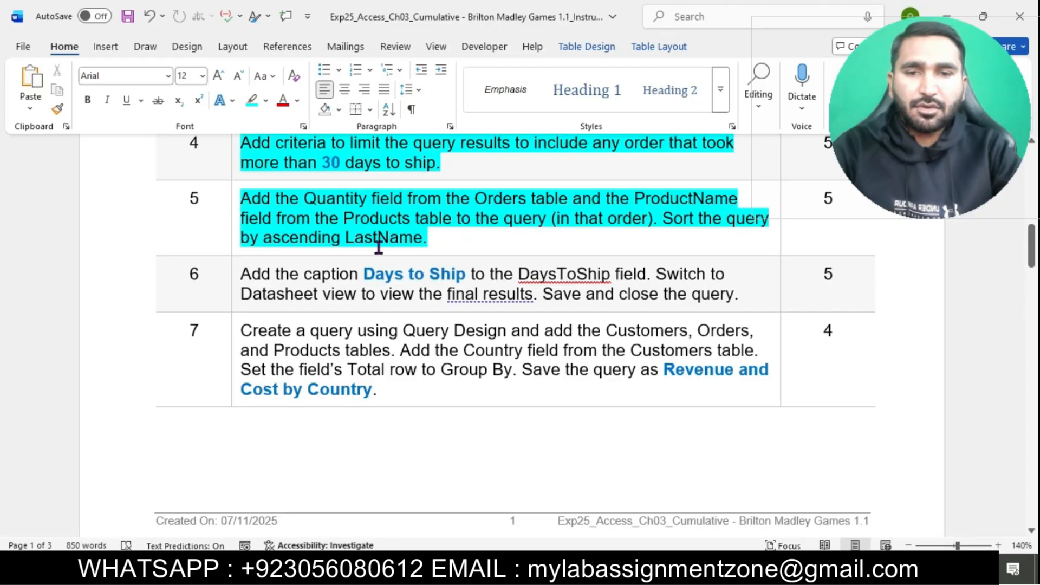
drag(244, 198, 567, 199)
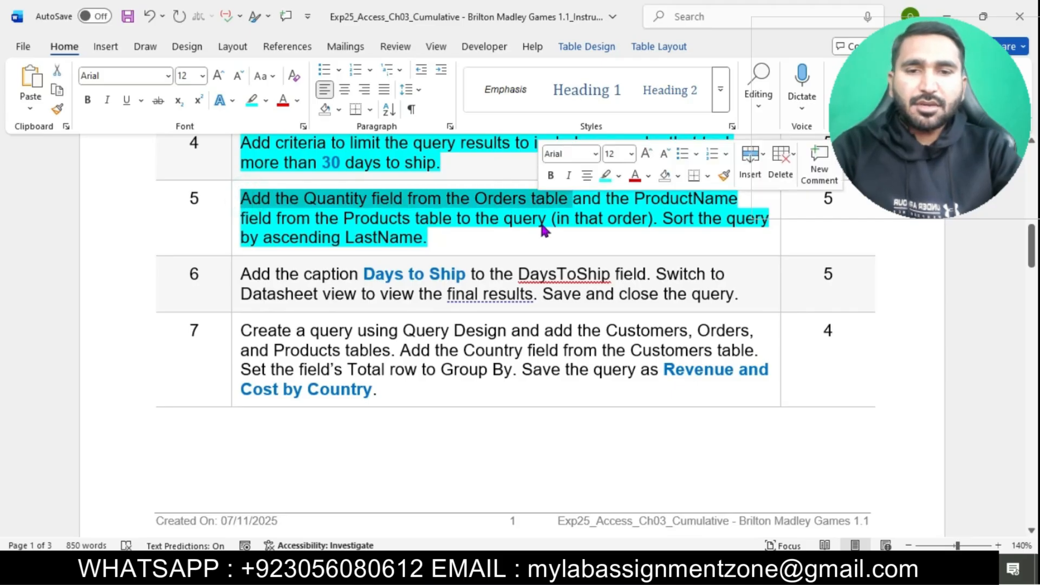
key(alt+Tab)
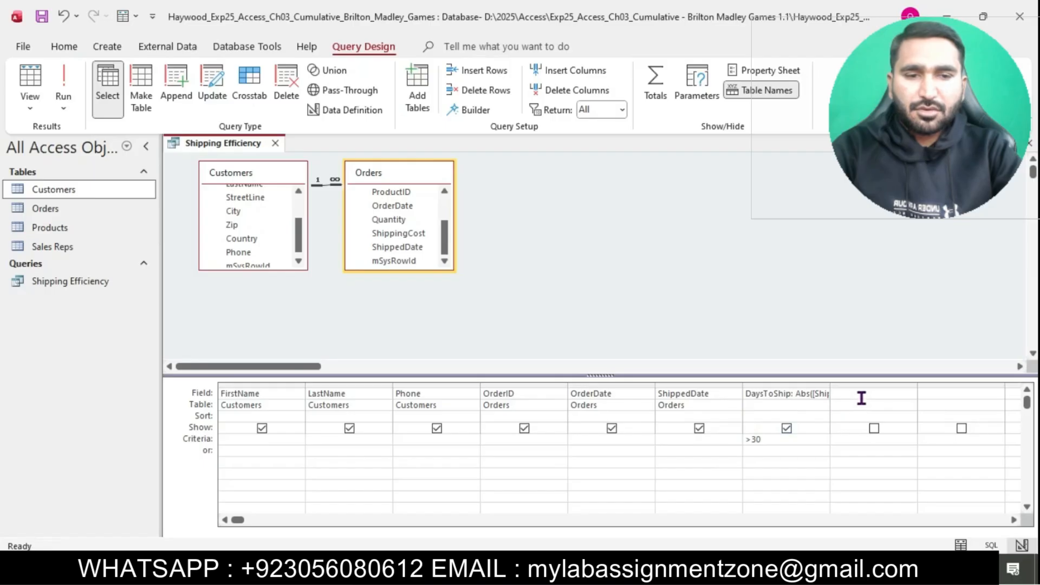
Step: Add the Orders table's Quantity field to the query design grid
click(861, 396)
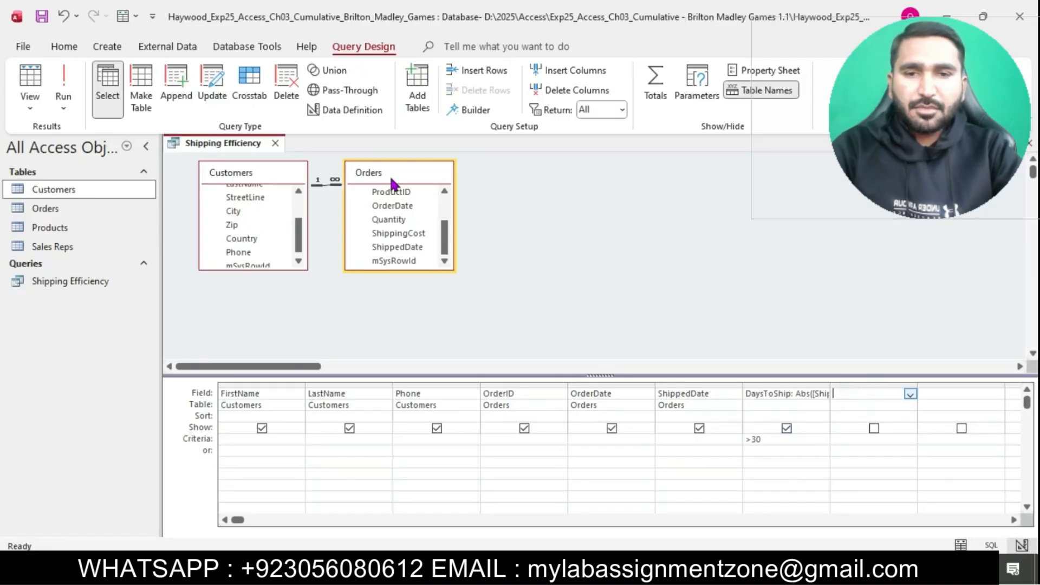
double_click(403, 220)
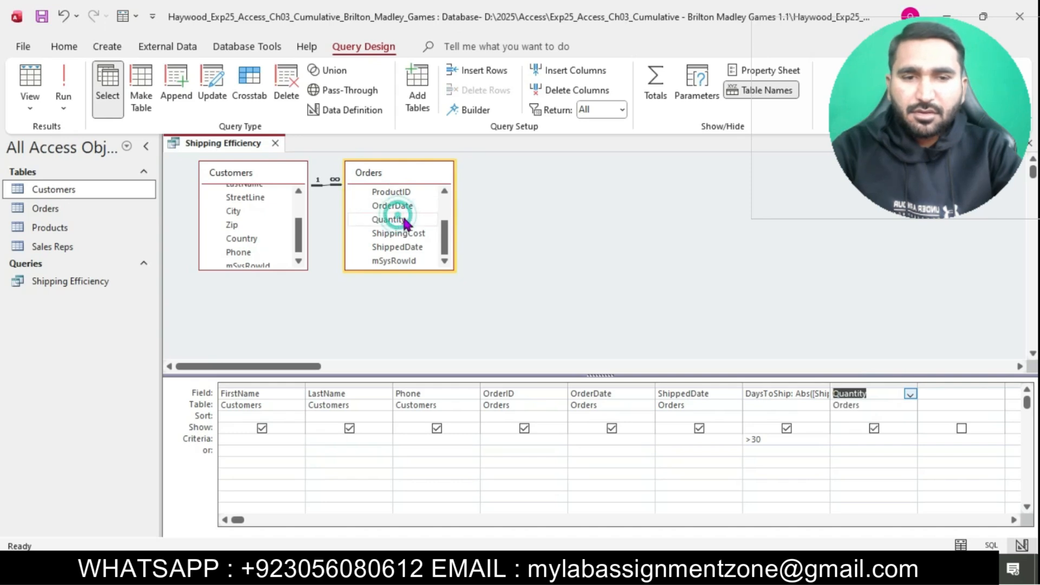
key(alt+Tab)
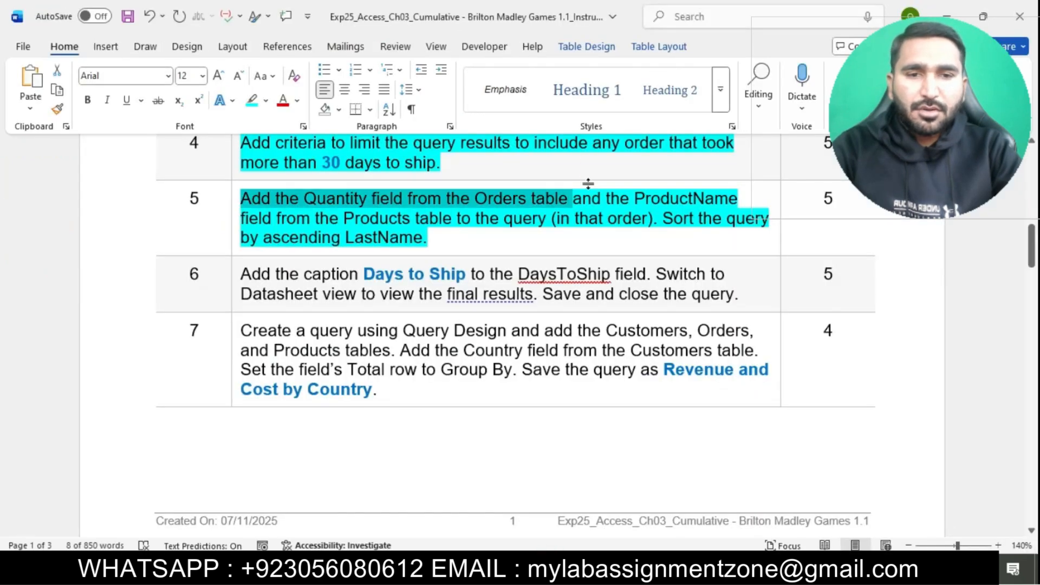
Step: Bring the Products table into the query and add its ProductName field
drag(591, 196, 662, 218)
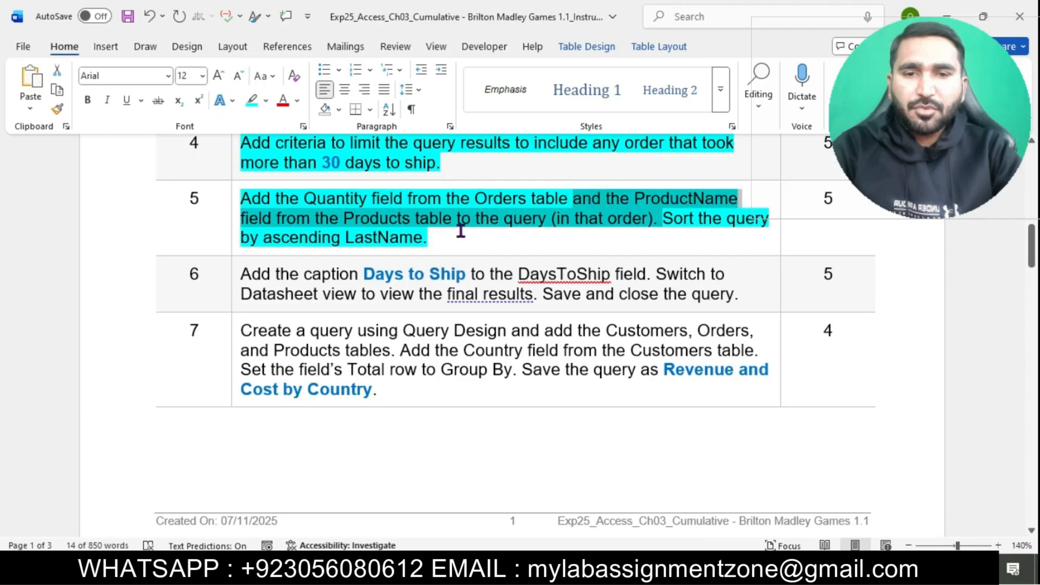
key(alt+Tab)
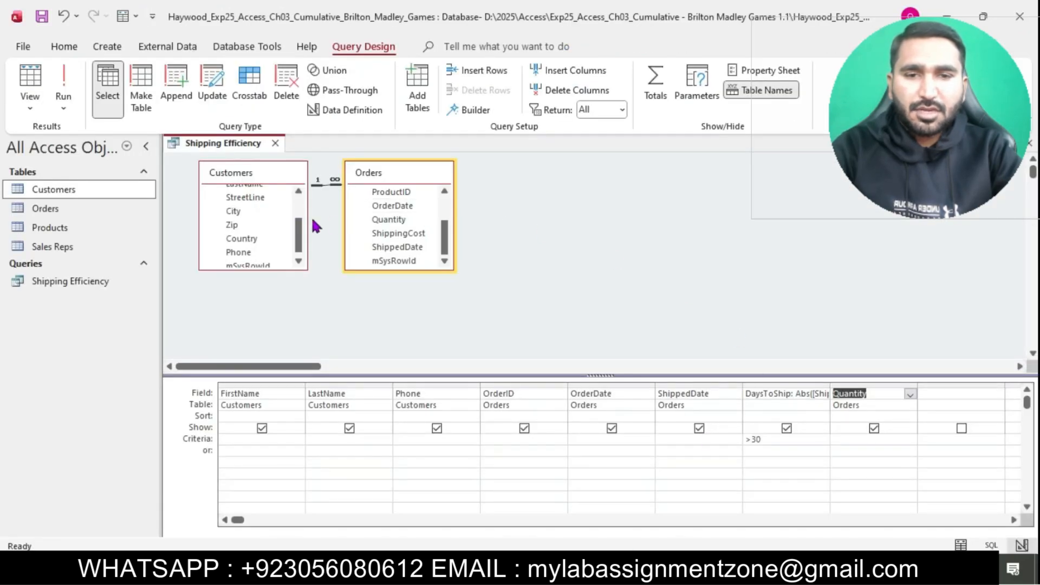
scroll(267, 209, up, 1)
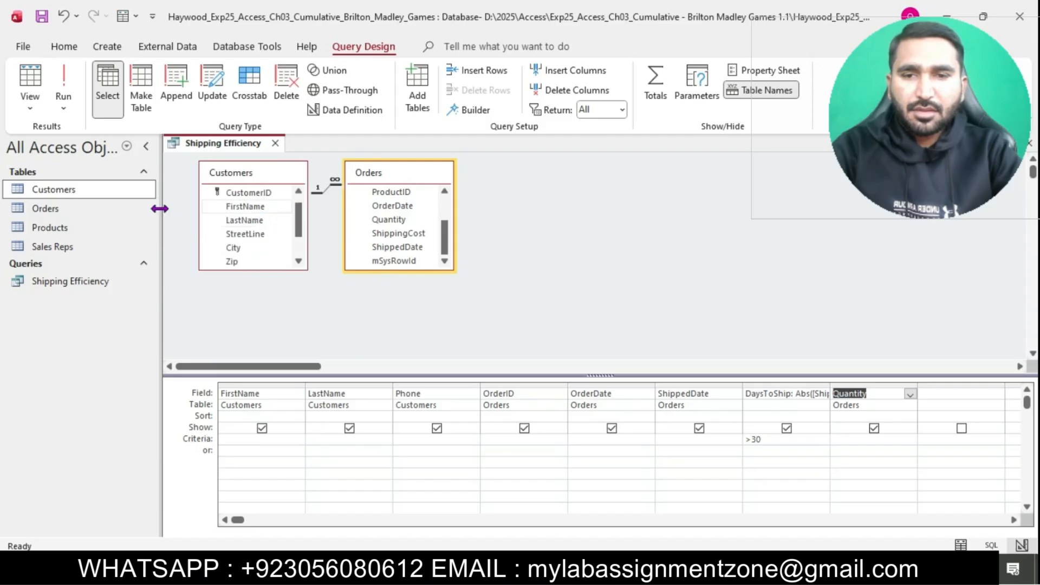
click(81, 227)
drag(81, 227, 542, 174)
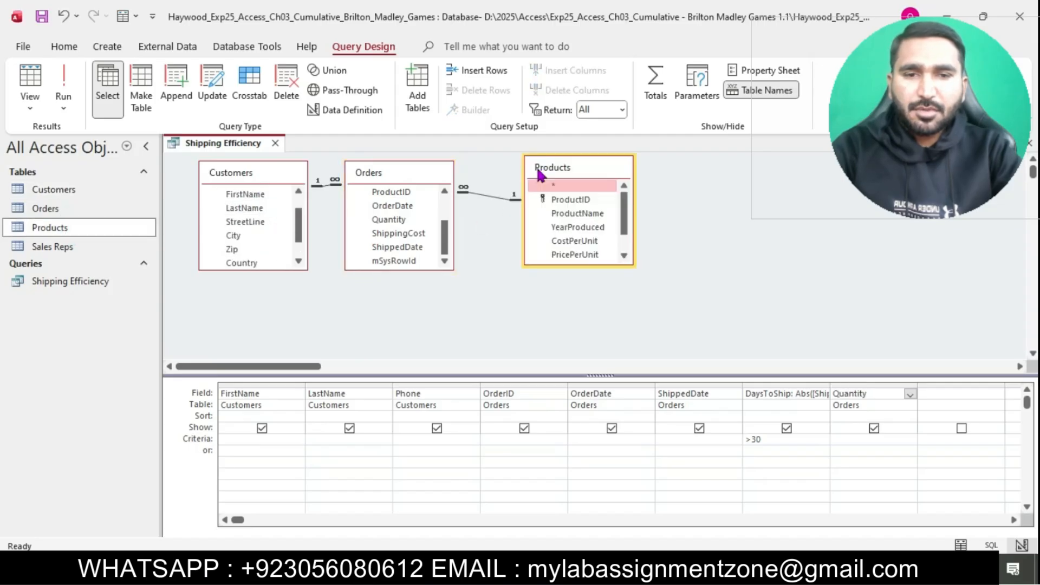
double_click(596, 213)
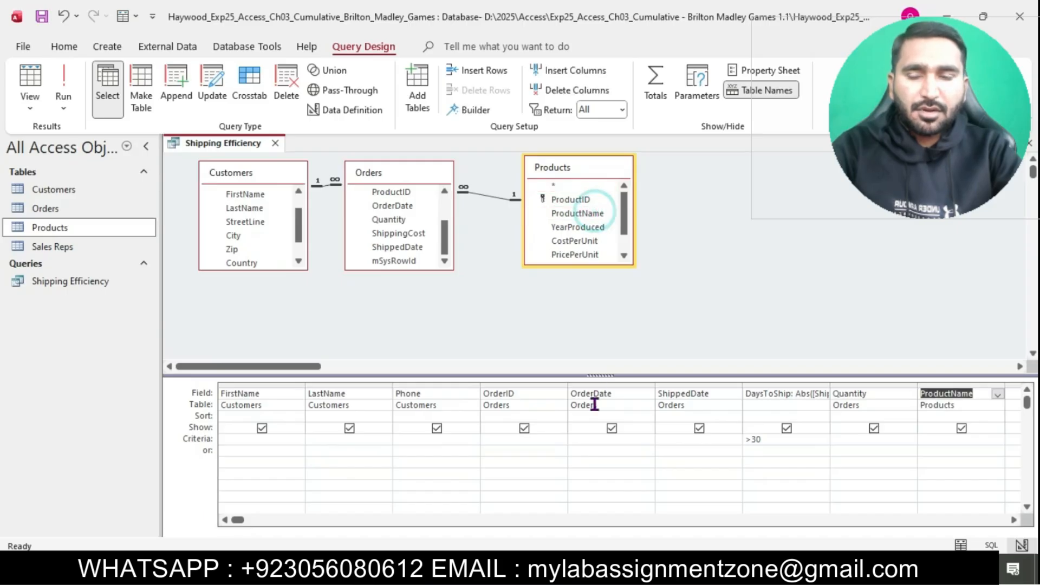
key(alt+Tab)
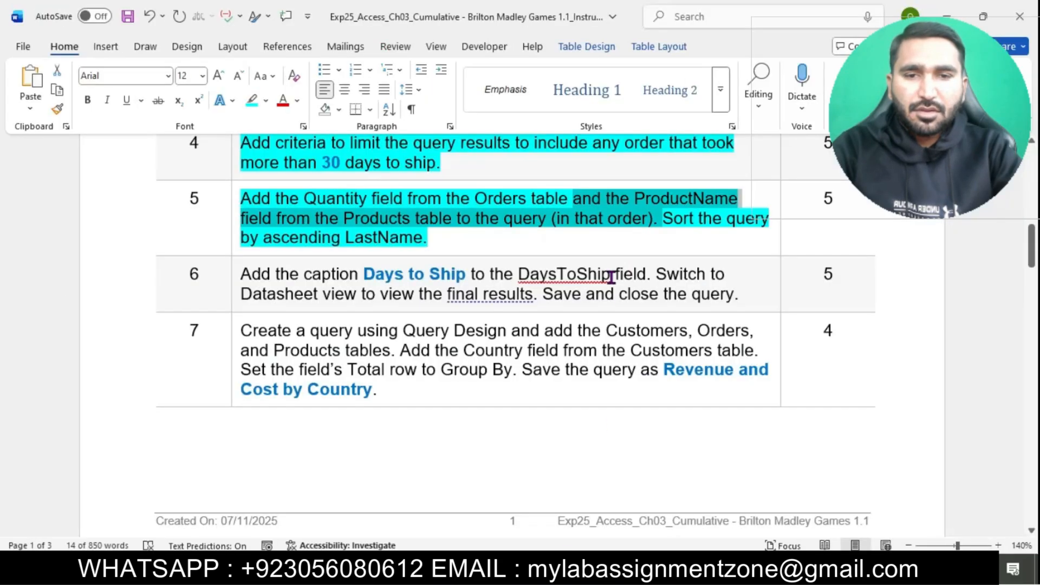
Step: Select step 5's sentence 'Sort the query by ascending LastName.' in Word
double_click(677, 222)
shift+click(375, 250)
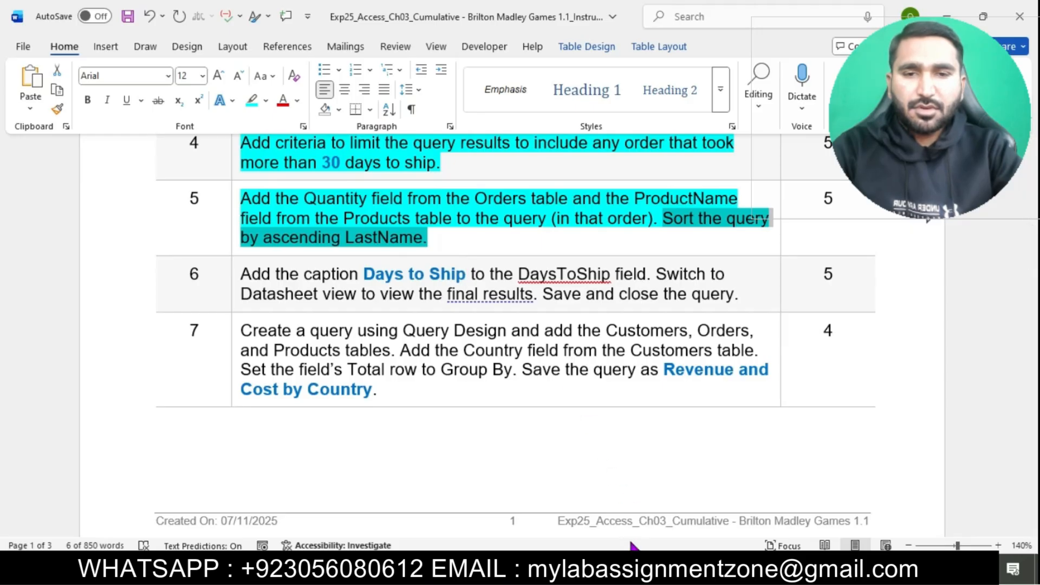
Step: Set the ProductName column to sort in ascending order
click(632, 569)
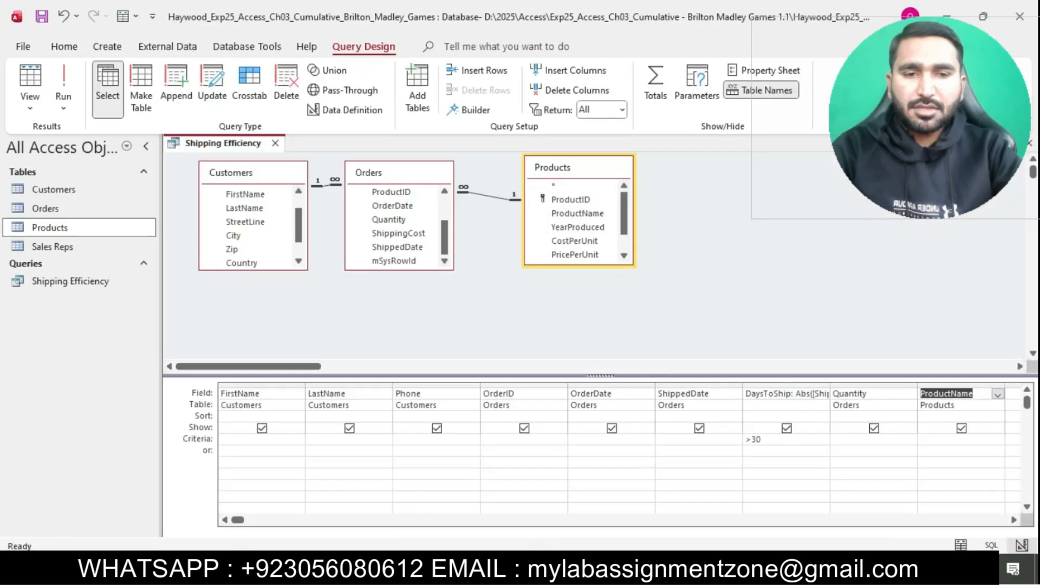
click(937, 415)
click(997, 416)
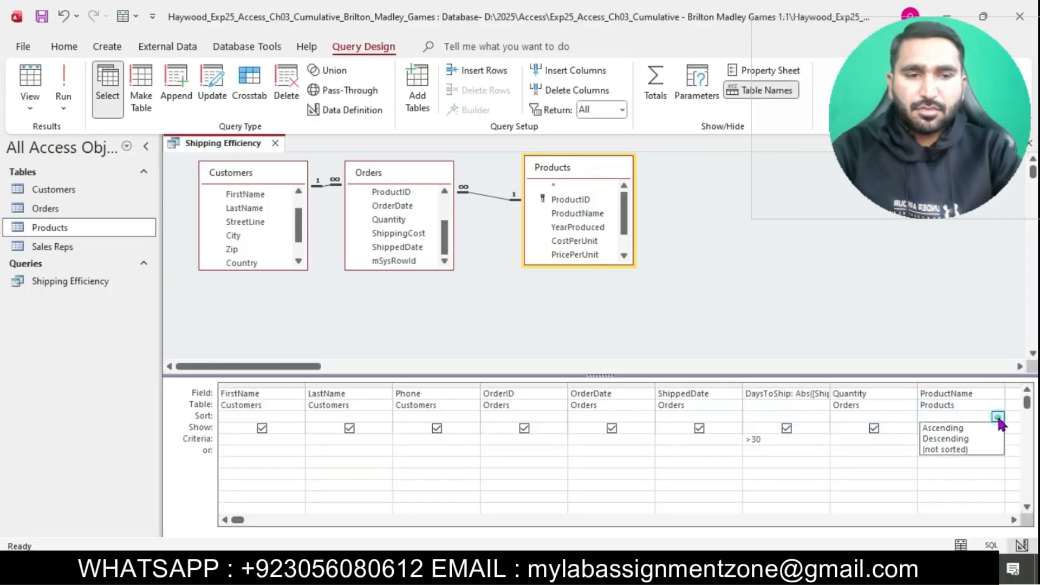
click(967, 430)
click(658, 569)
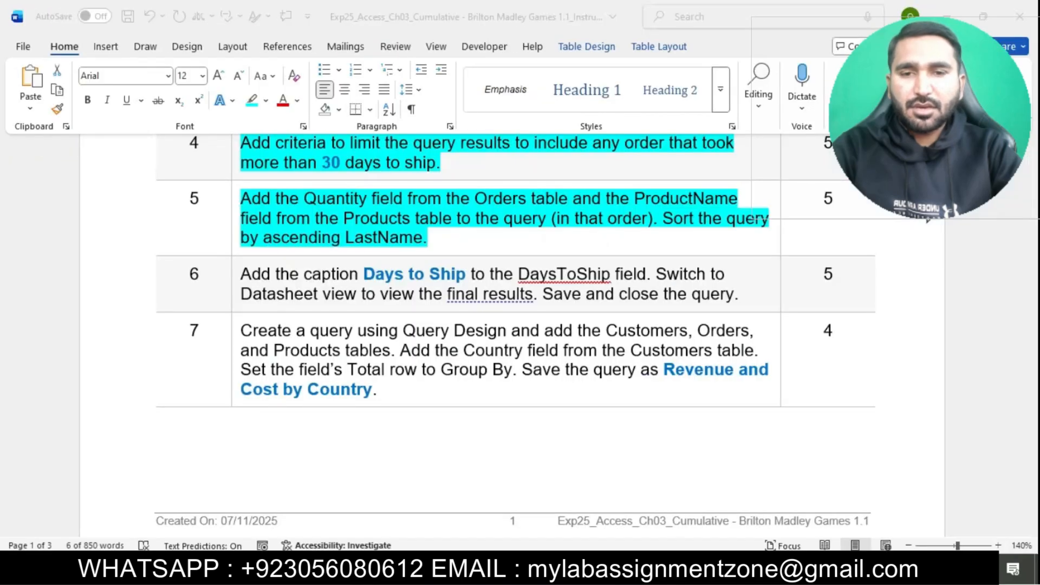
Step: Set the Quantity column to sort in ascending order as well
click(548, 206)
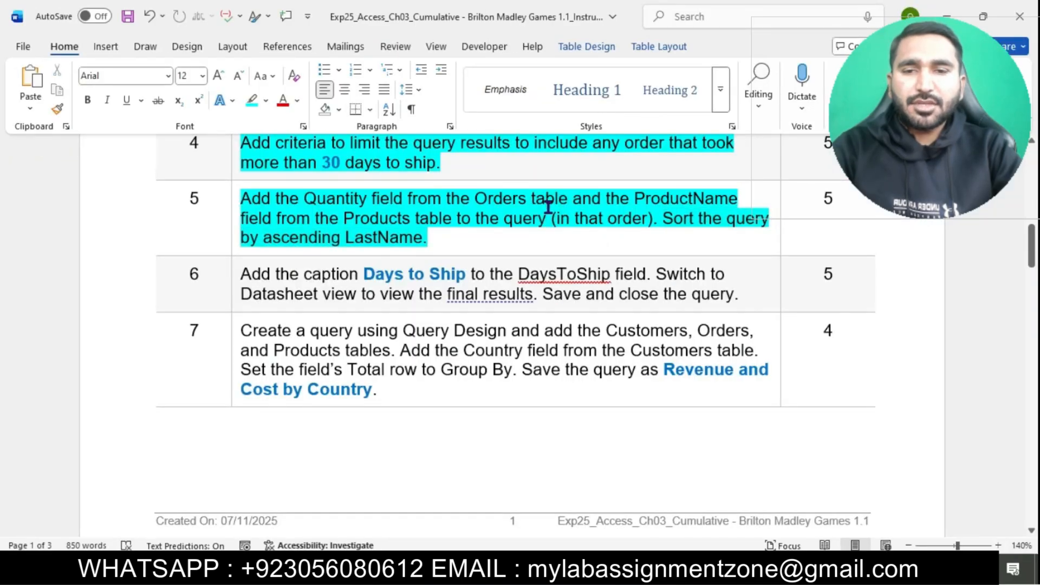
scroll(548, 207, down, 1)
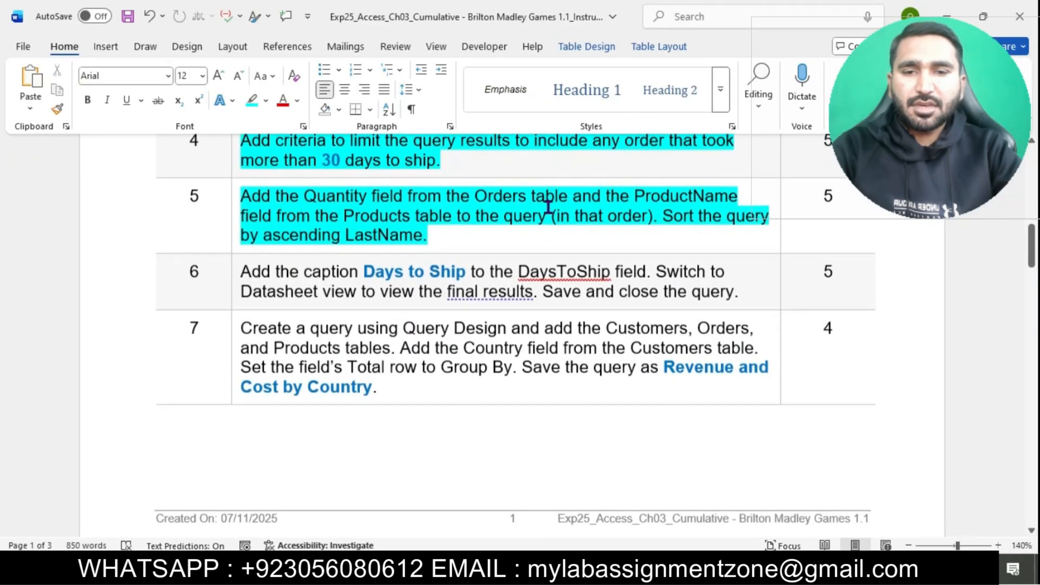
scroll(548, 206, down, 2)
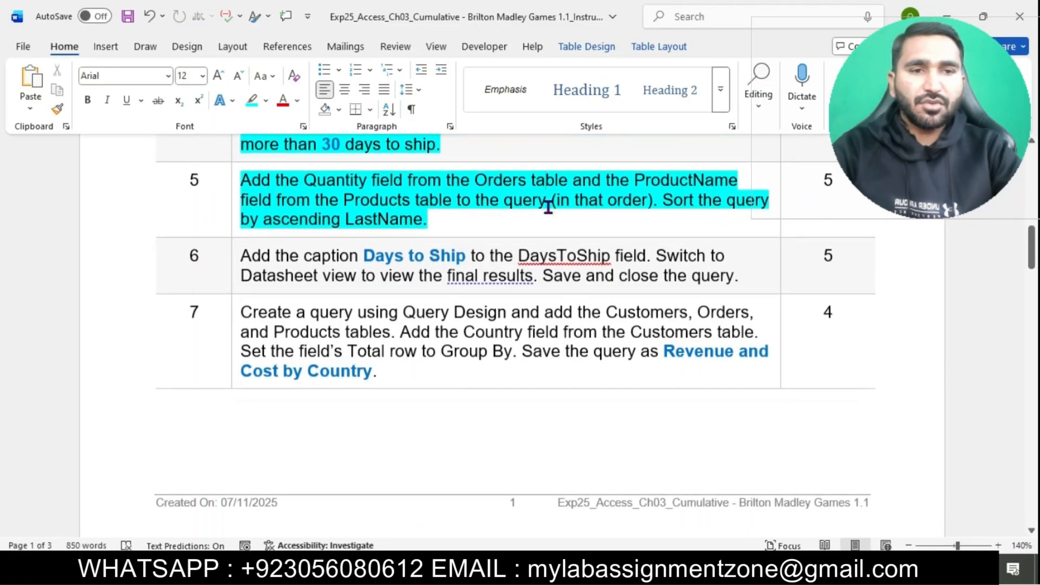
click(629, 568)
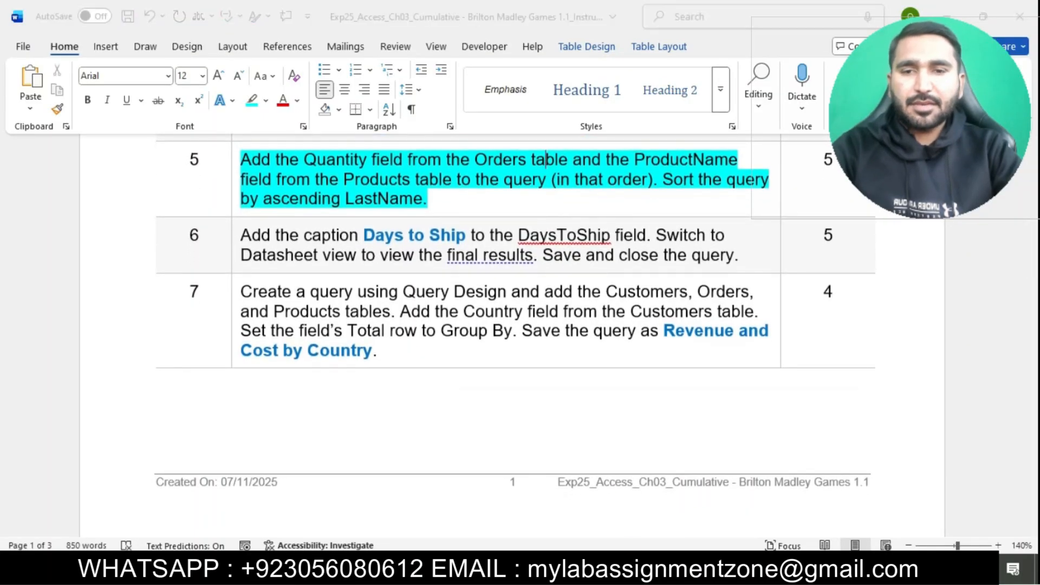
click(874, 415)
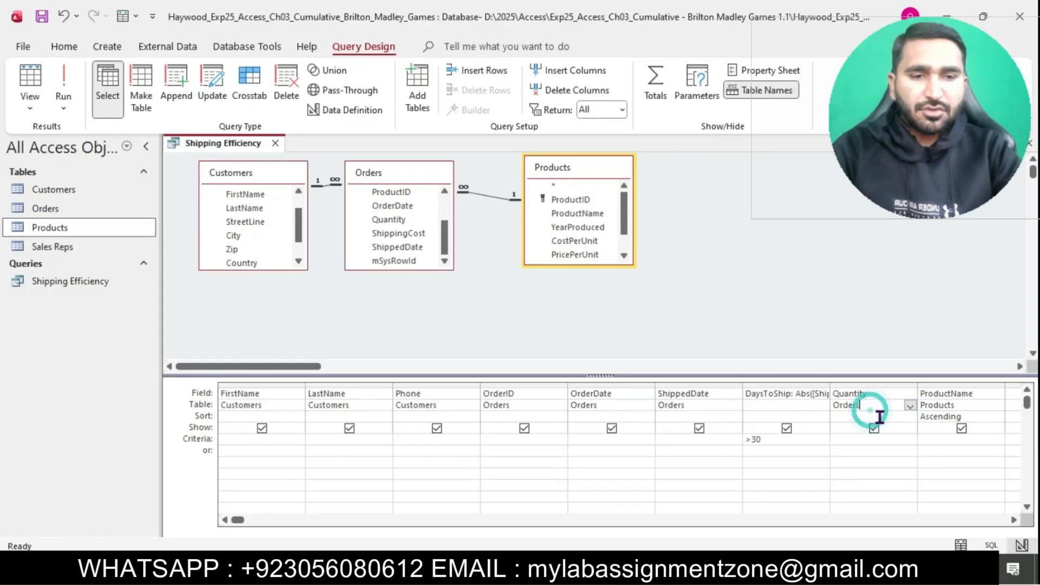
click(910, 417)
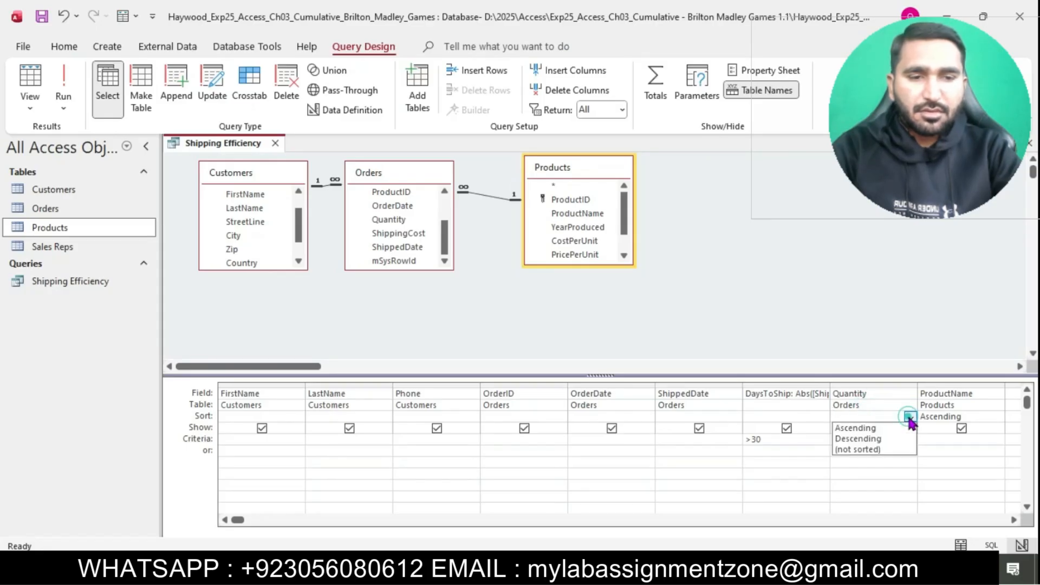
click(878, 427)
click(606, 568)
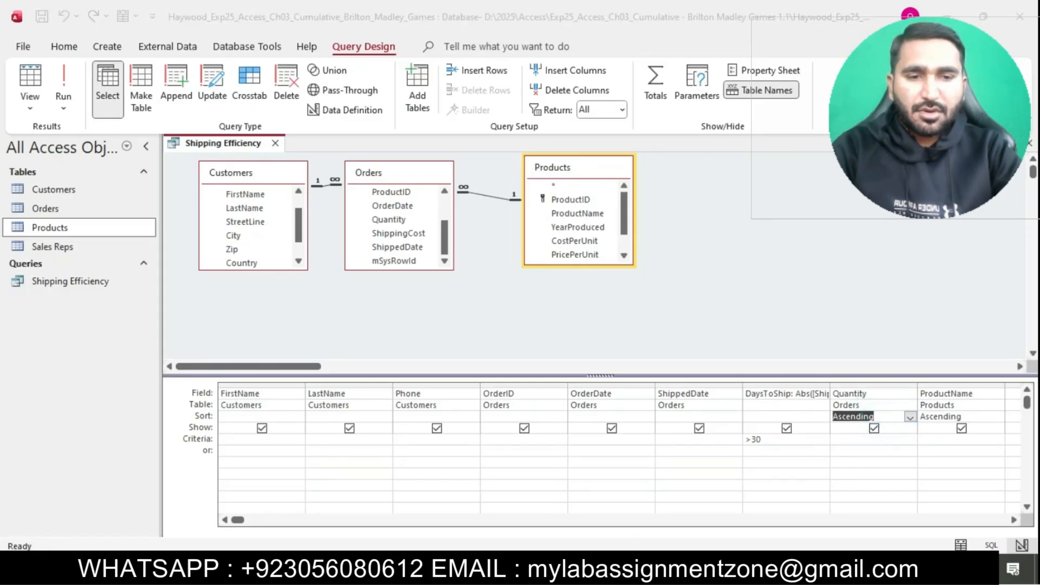
scroll(476, 260, down, 1)
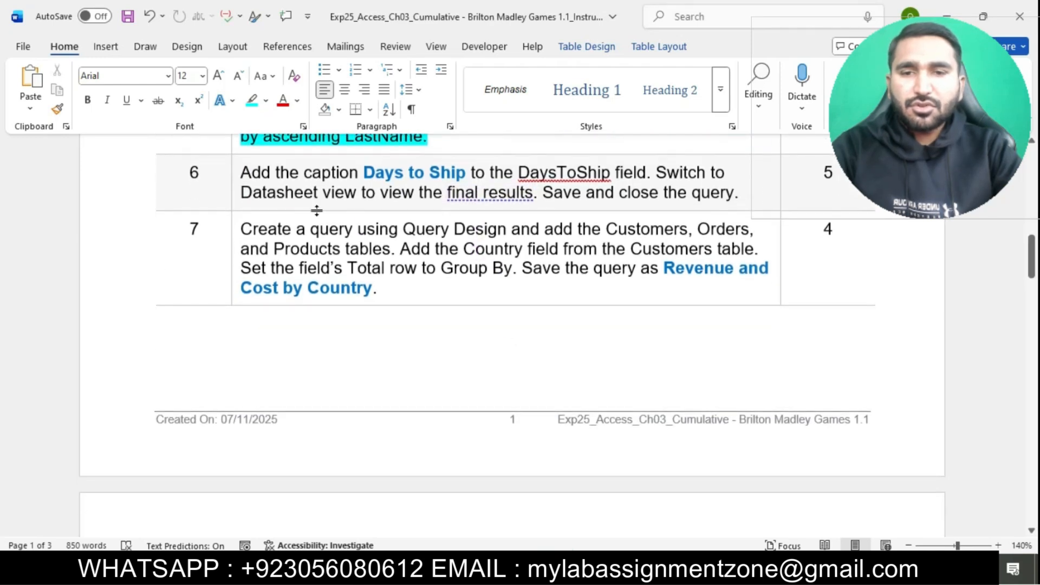
Step: Highlight step 6's Days to Ship caption instruction in cyan
click(237, 178)
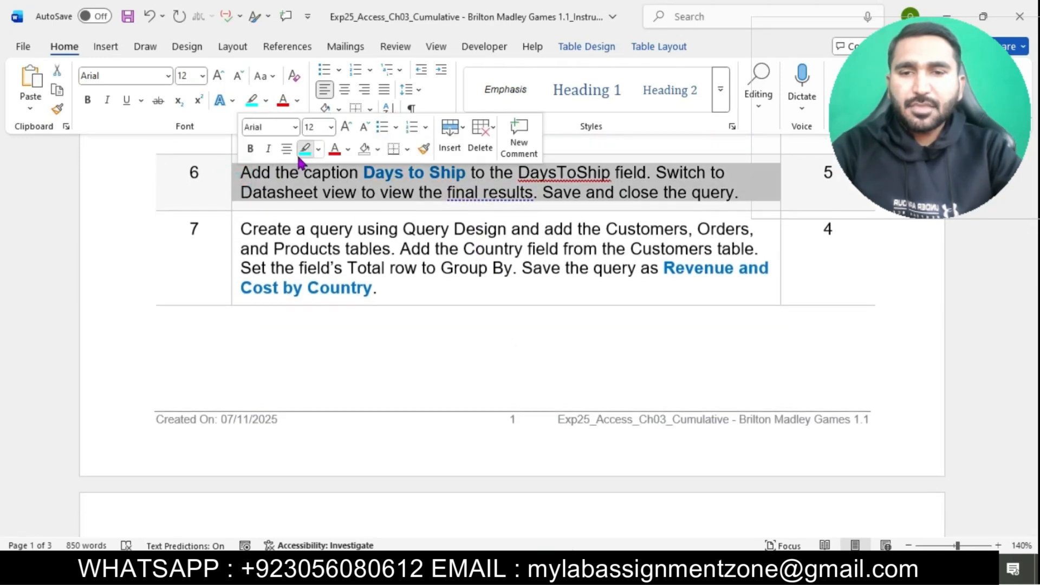
click(303, 149)
click(315, 174)
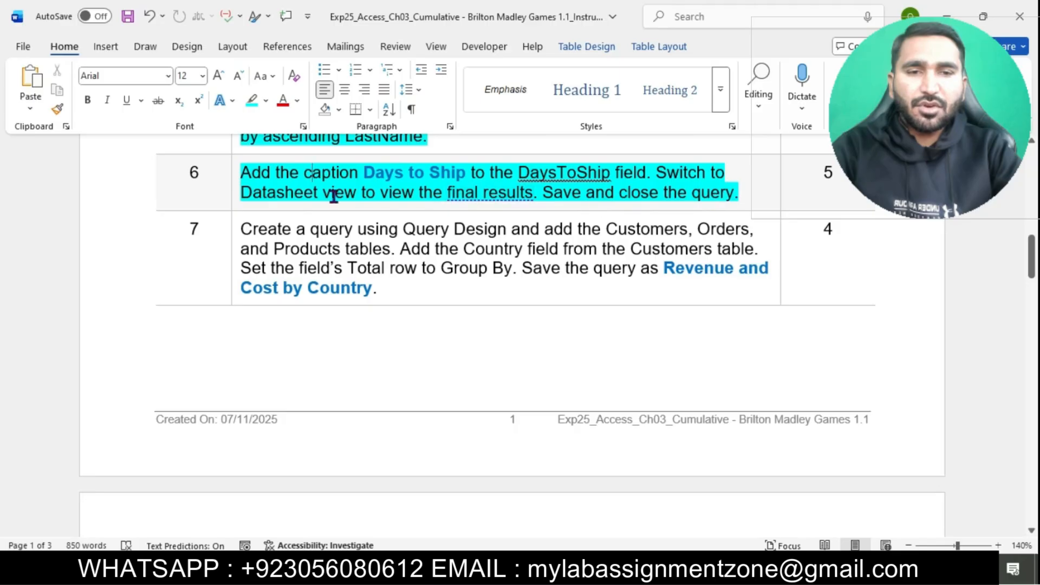
drag(366, 172, 443, 174)
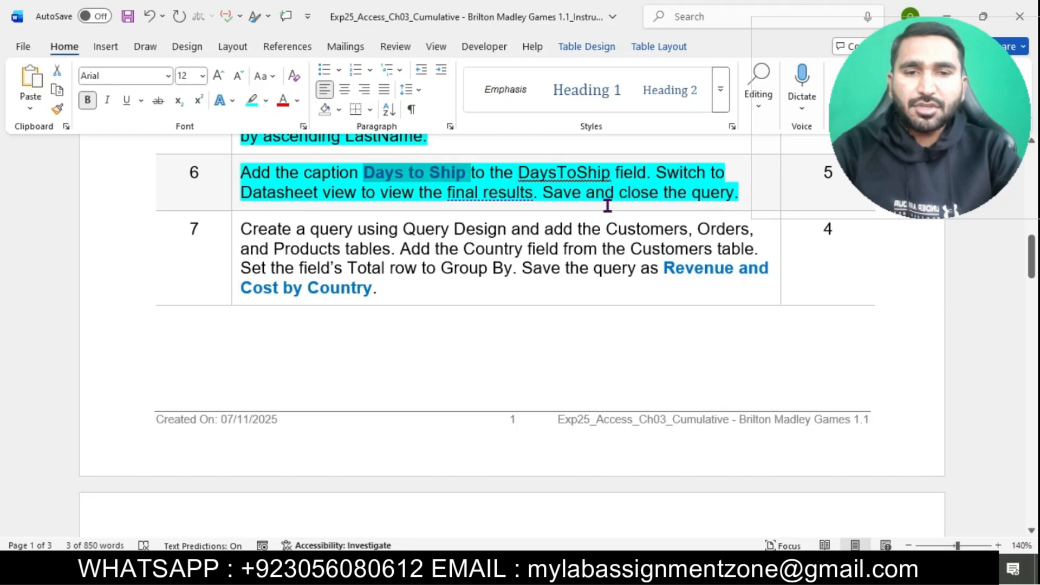
click(621, 568)
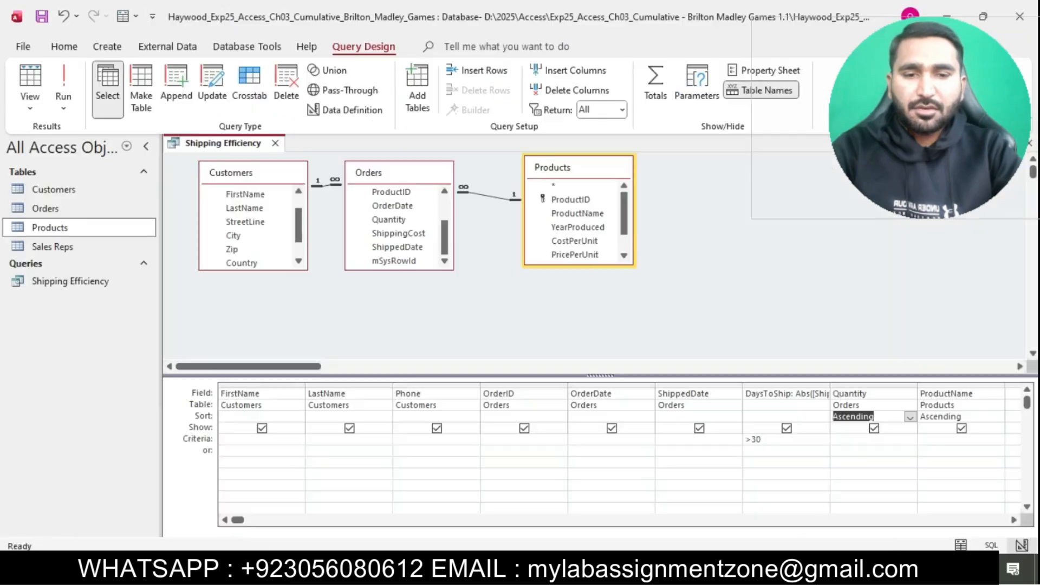
Step: Open the DaysToShip field's Property Sheet and enter the caption 'Days to Ship'
click(783, 395)
right_click(784, 398)
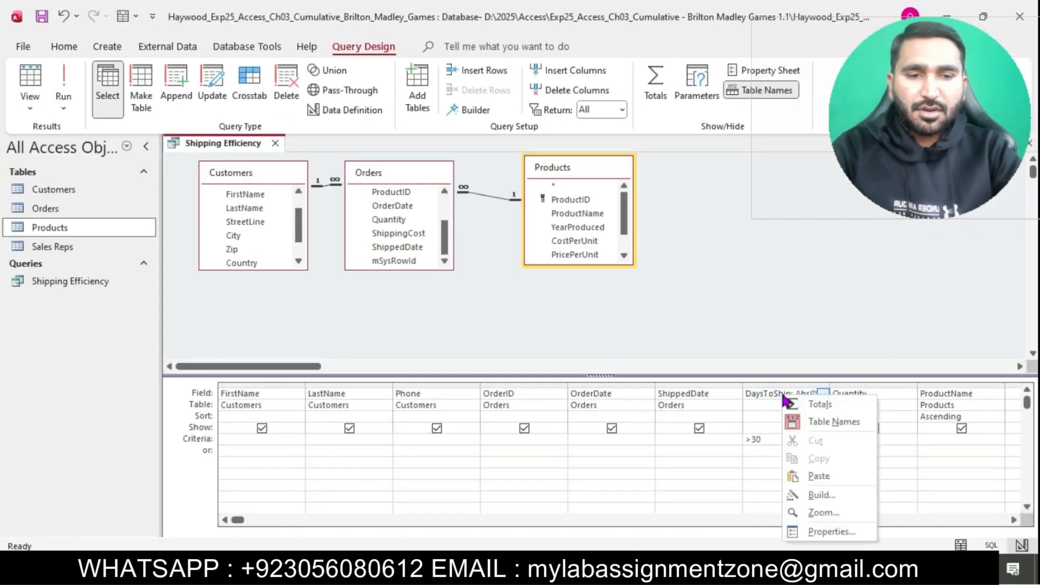
click(770, 70)
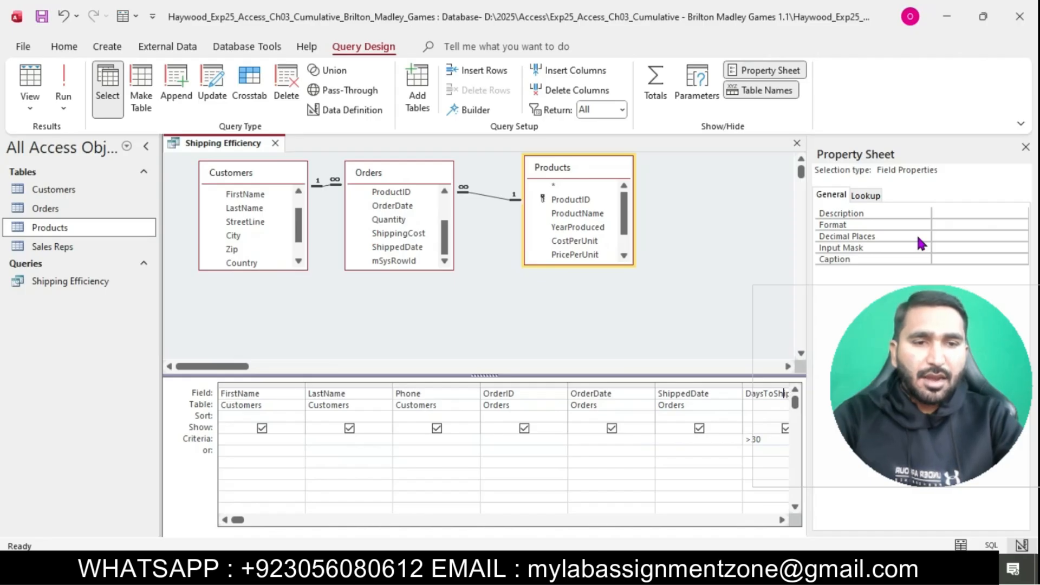
click(951, 260)
text(Days to Ship)
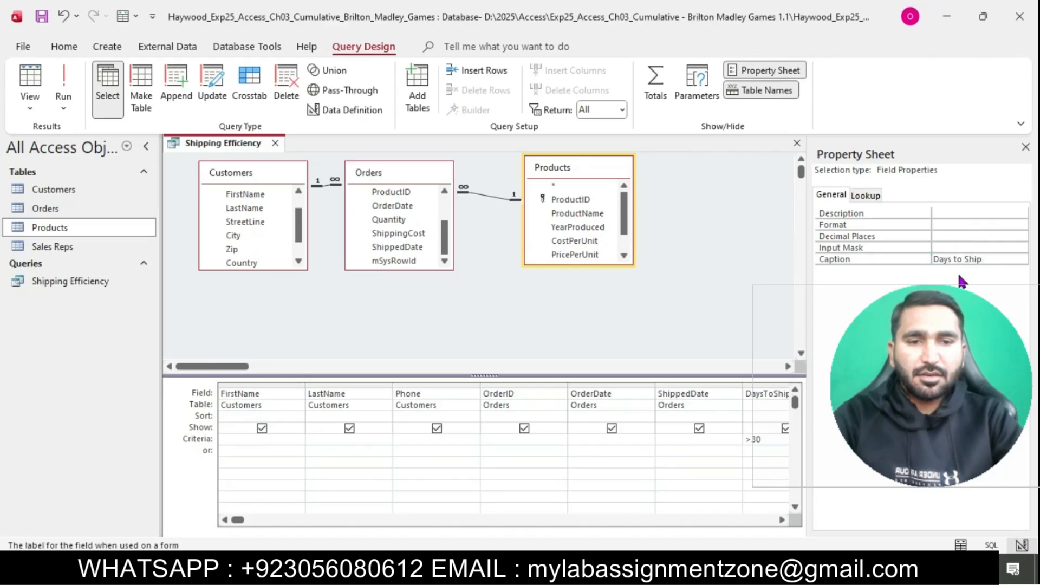
Step: Show the Shipping Efficiency query in Datasheet View, listing 34 records under Days to Ship
key(alt+Tab)
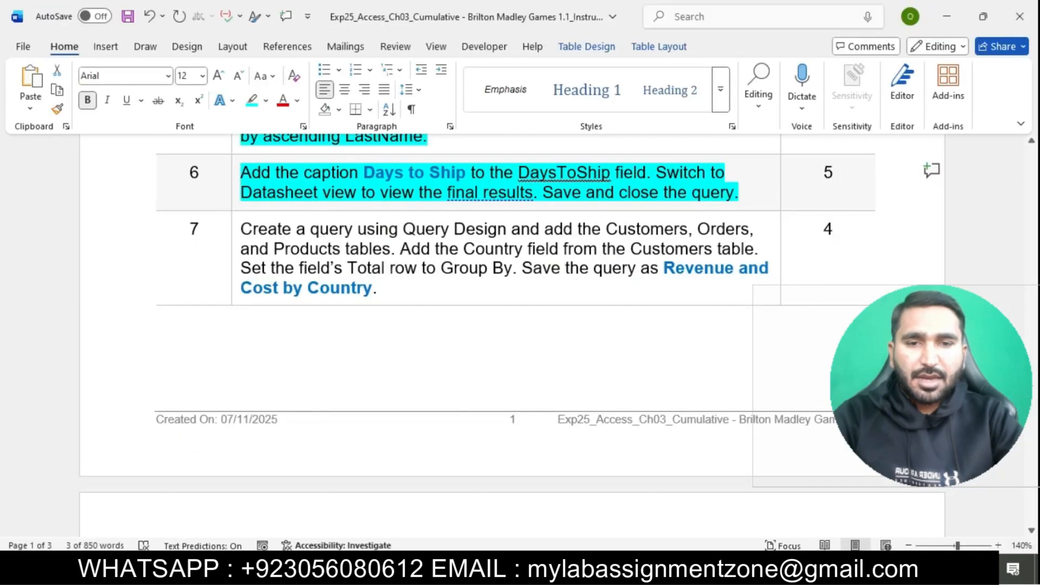
drag(656, 172, 535, 193)
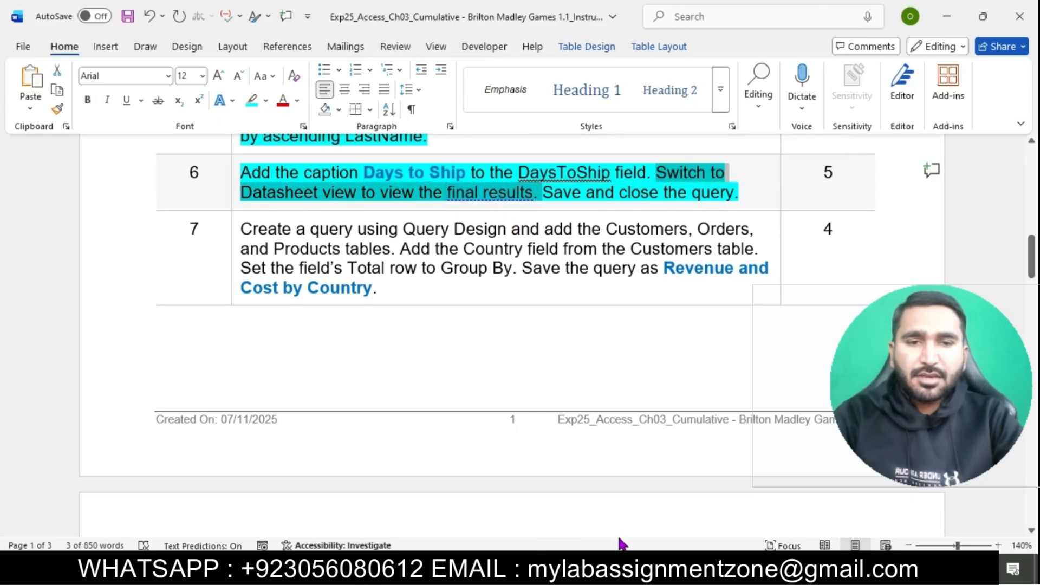
key(alt+Tab)
click(34, 108)
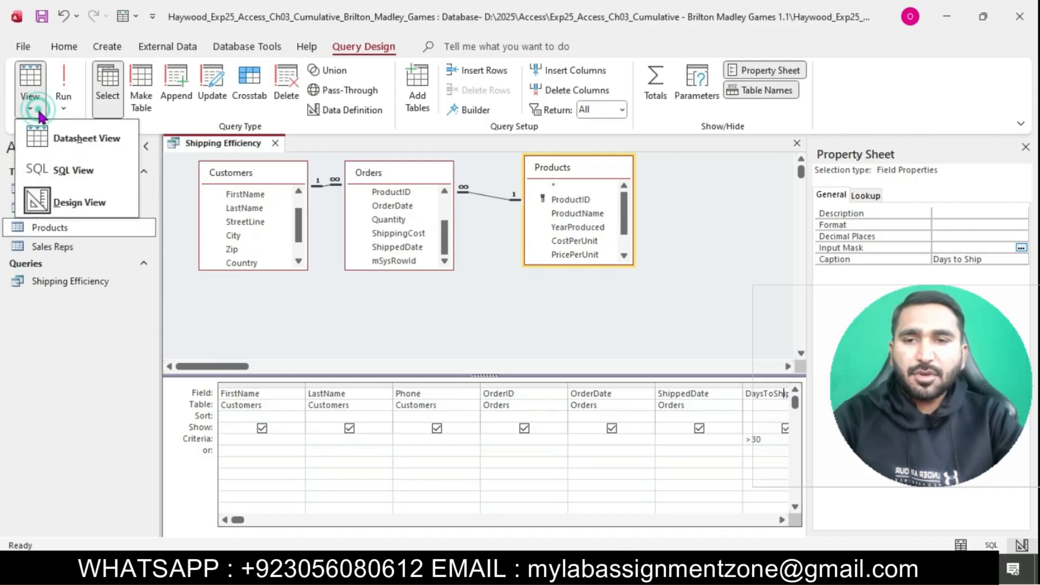
click(81, 139)
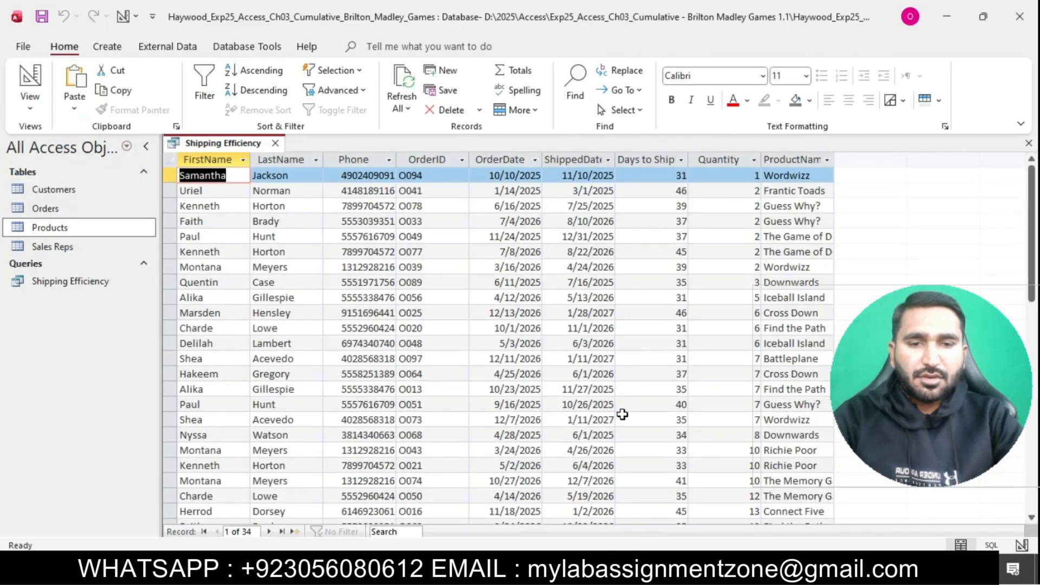
Step: Close the Shipping Efficiency query from its tab's context menu
key(alt+Tab)
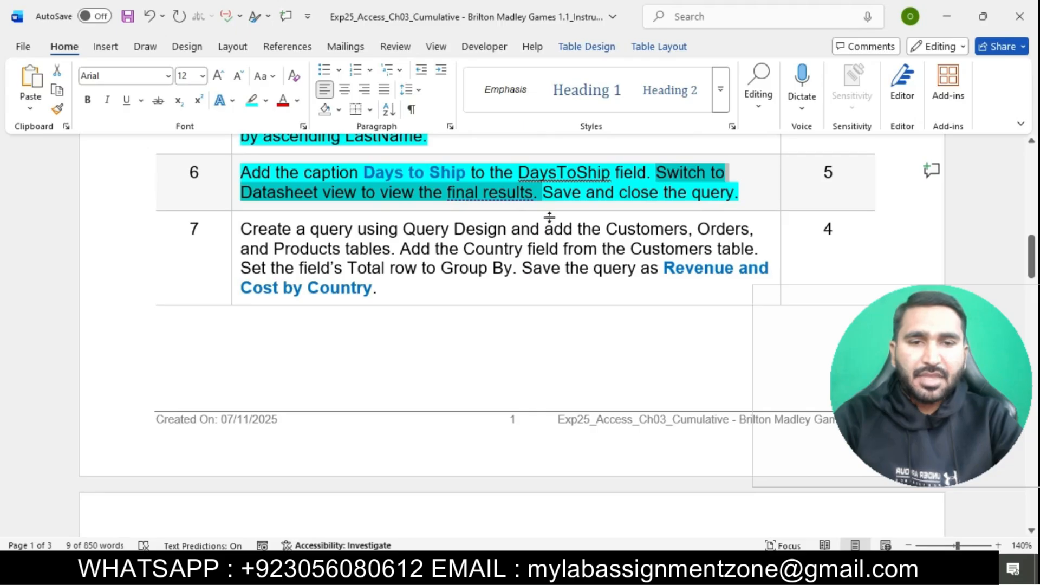
drag(546, 199, 707, 204)
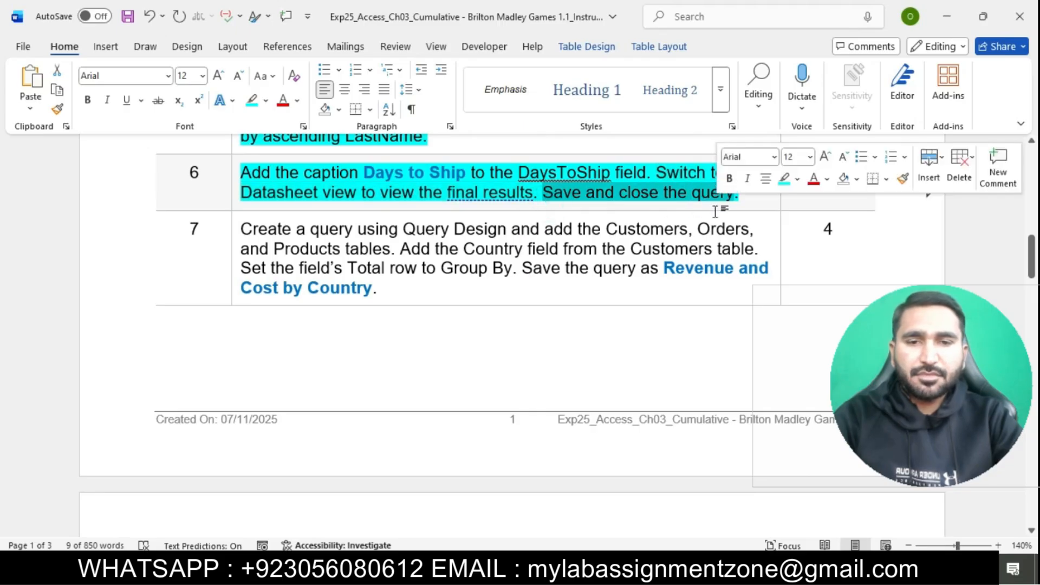
key(alt+Tab)
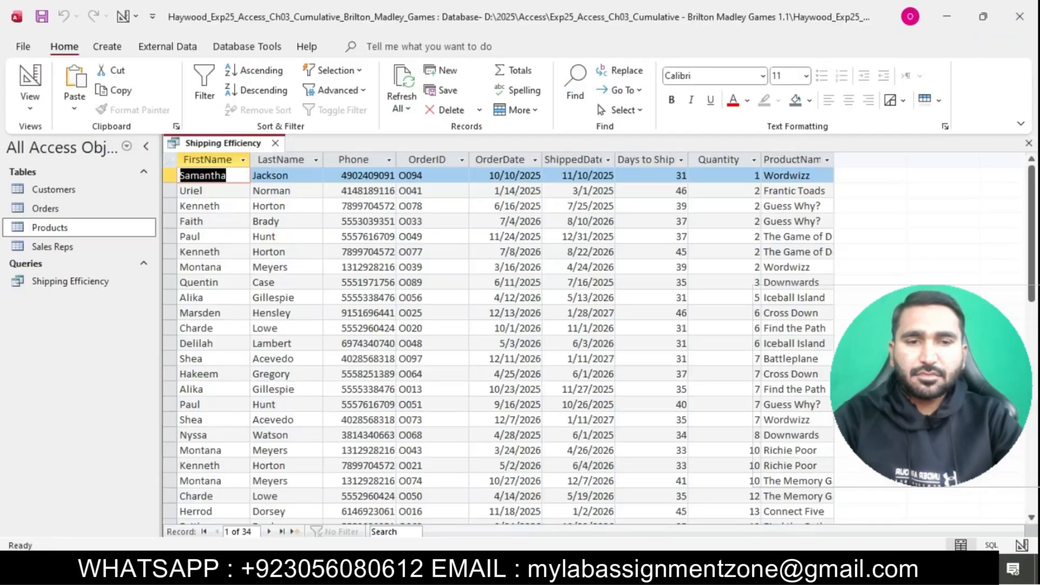
right_click(240, 146)
key(Escape)
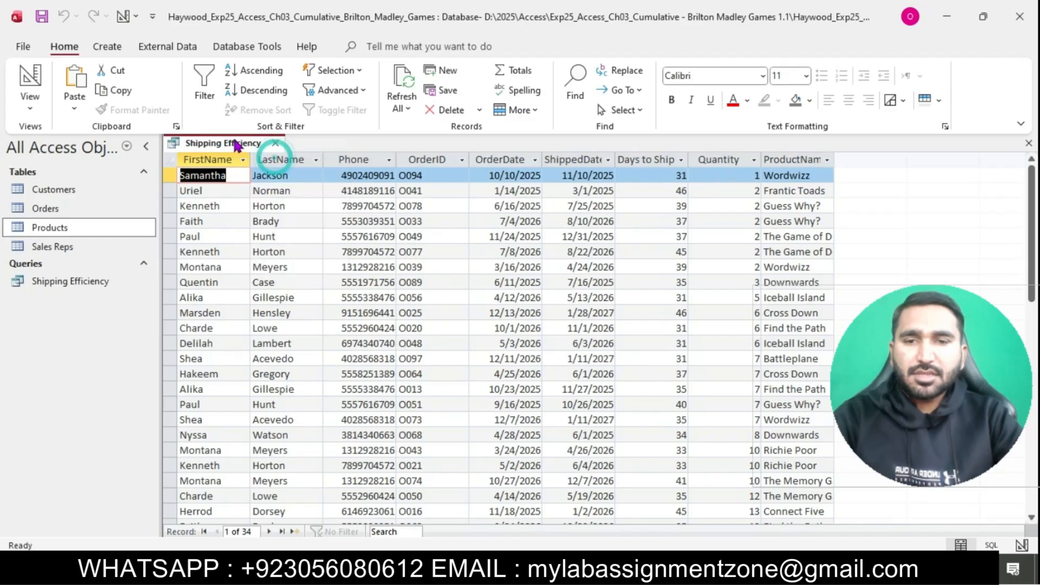
right_click(238, 145)
click(288, 172)
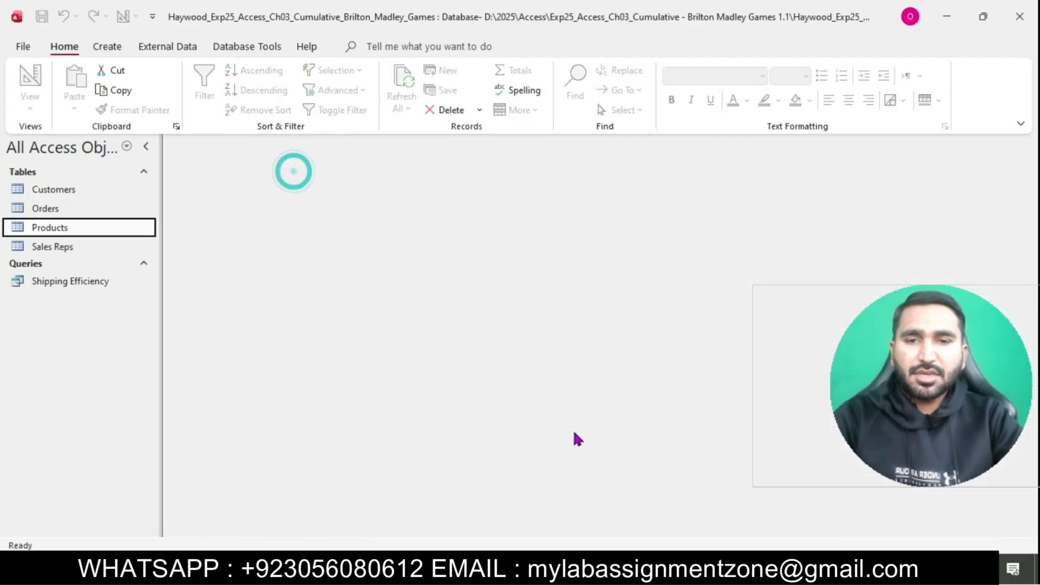
click(567, 568)
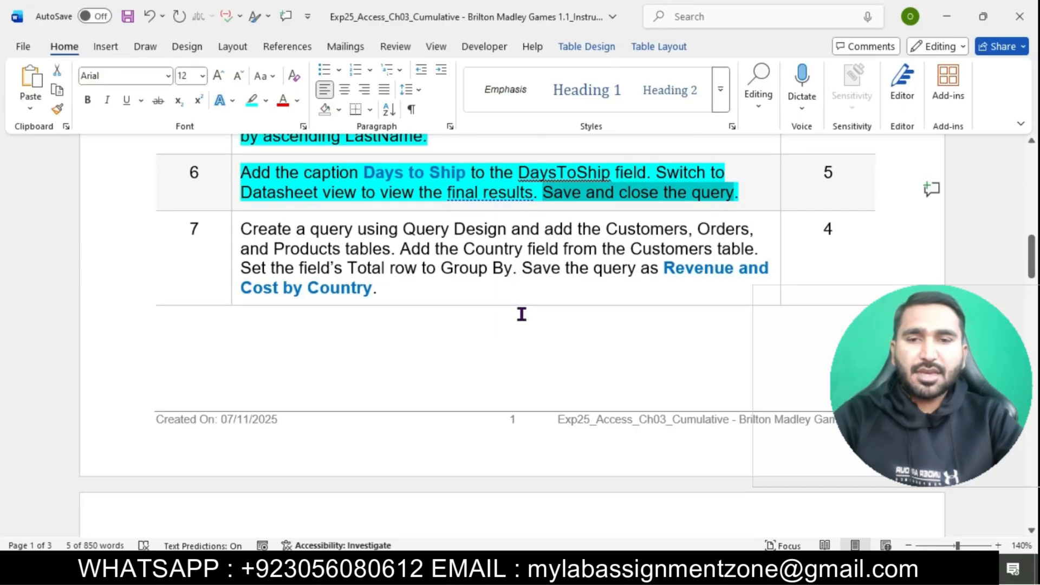
Step: Highlight the step 7 instruction, the Revenue and Cost by Country query, in cyan
click(523, 268)
scroll(525, 269, down, 1)
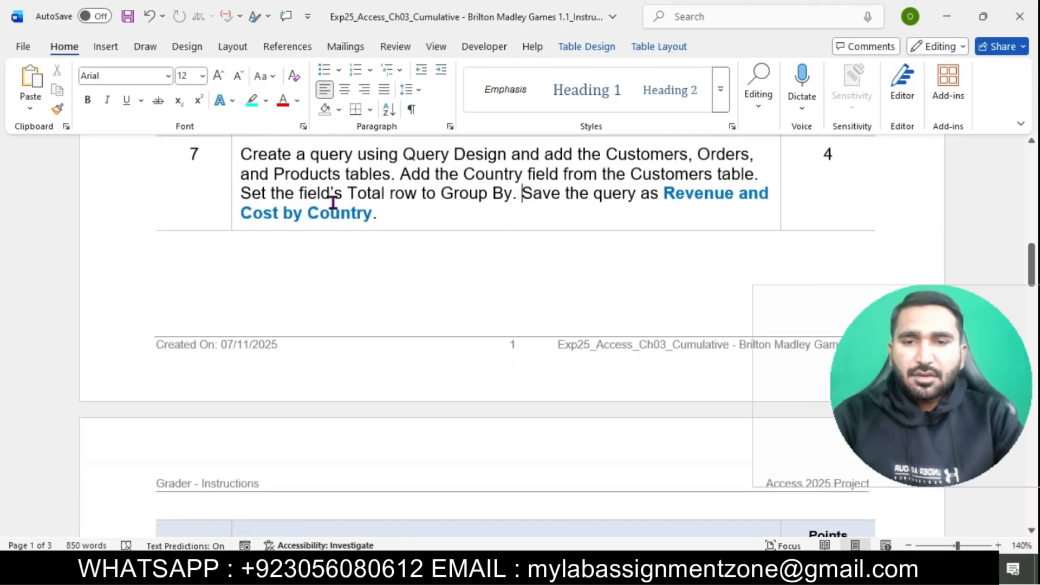
click(233, 157)
click(300, 132)
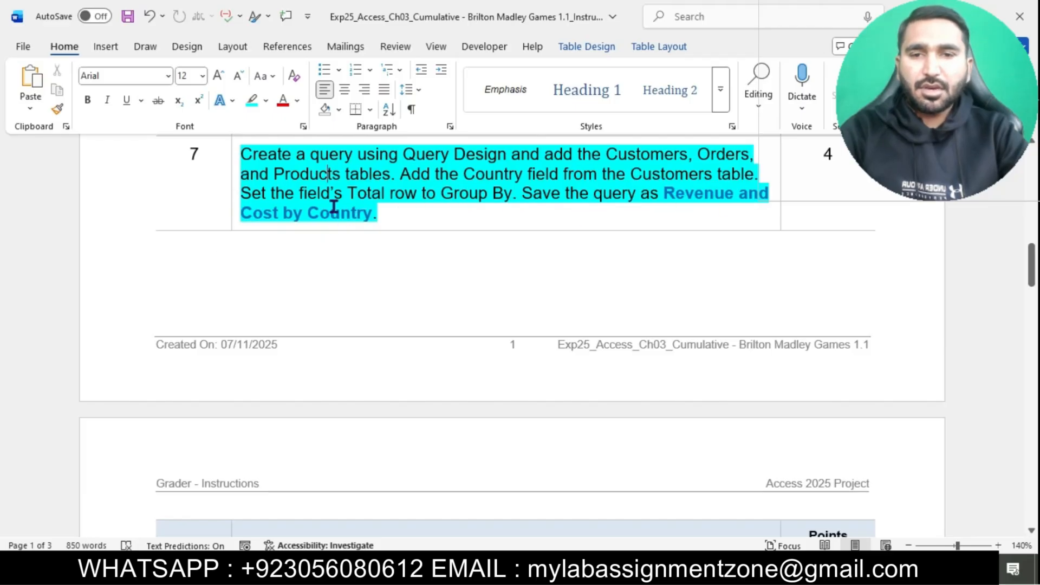
drag(242, 155, 511, 156)
key(alt+Tab)
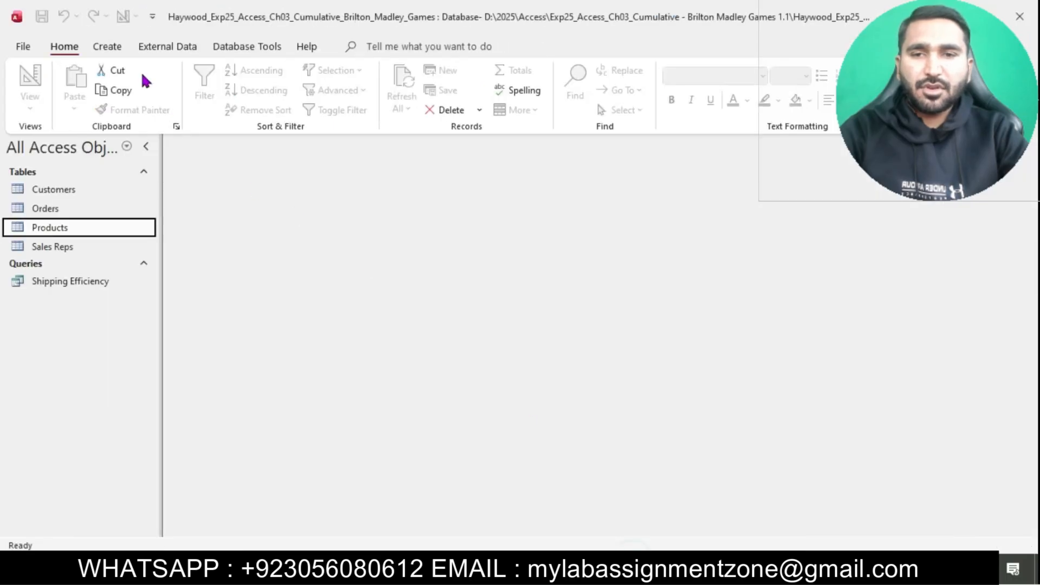
Step: Start a new query in Query Design view
click(108, 46)
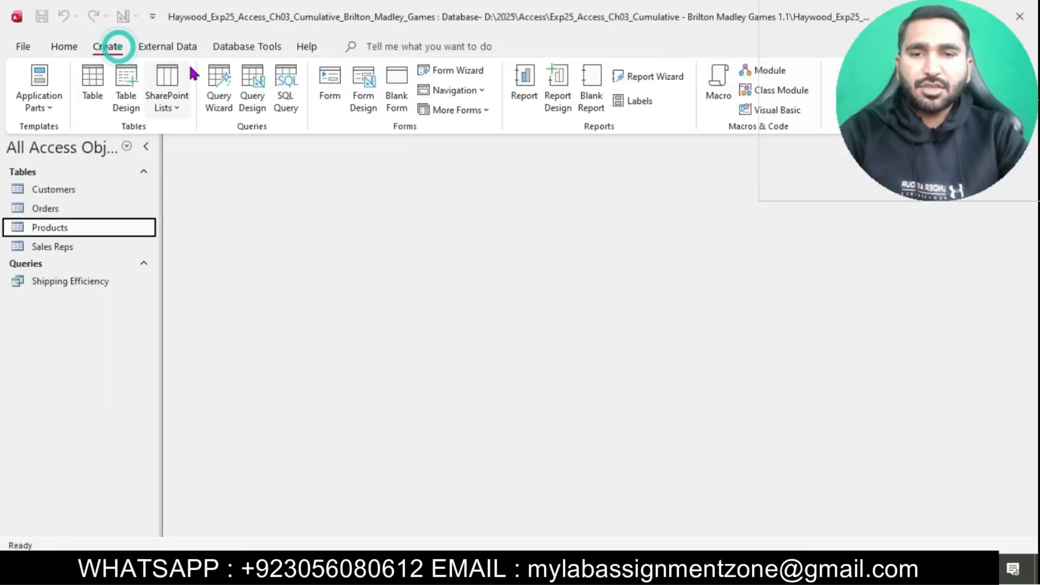
click(253, 87)
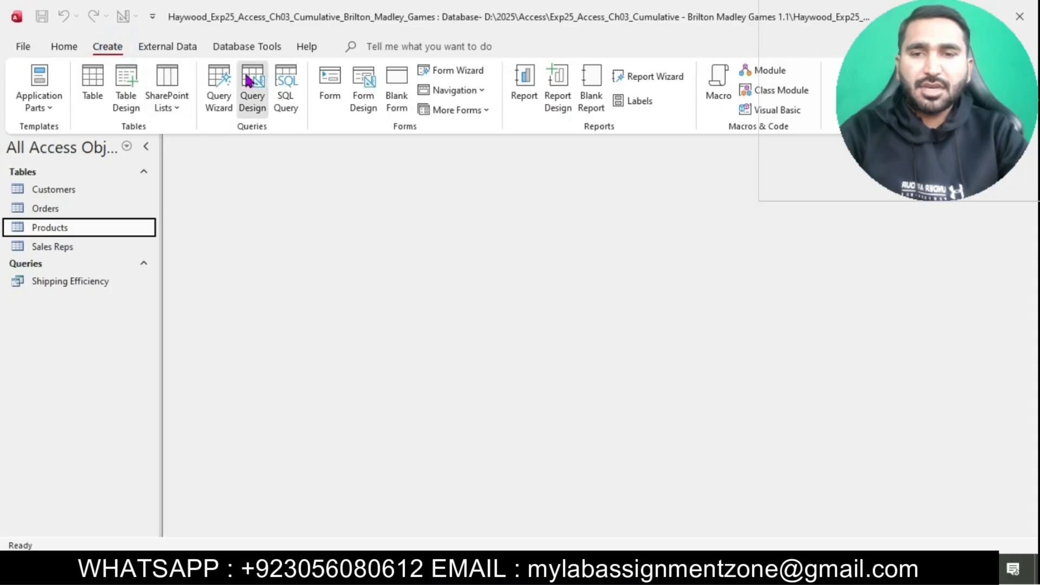
key(alt+Tab)
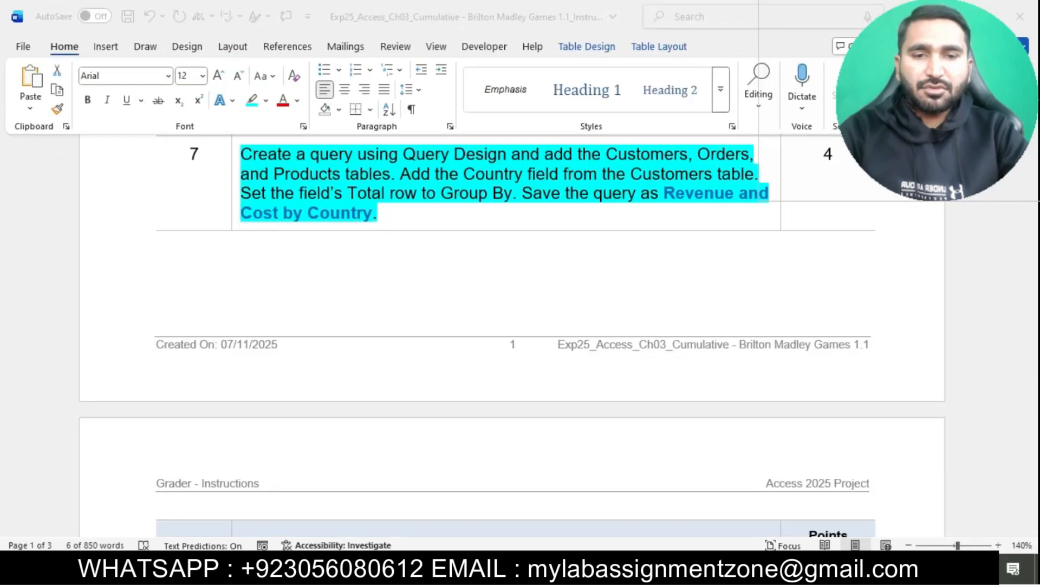
drag(550, 158, 396, 175)
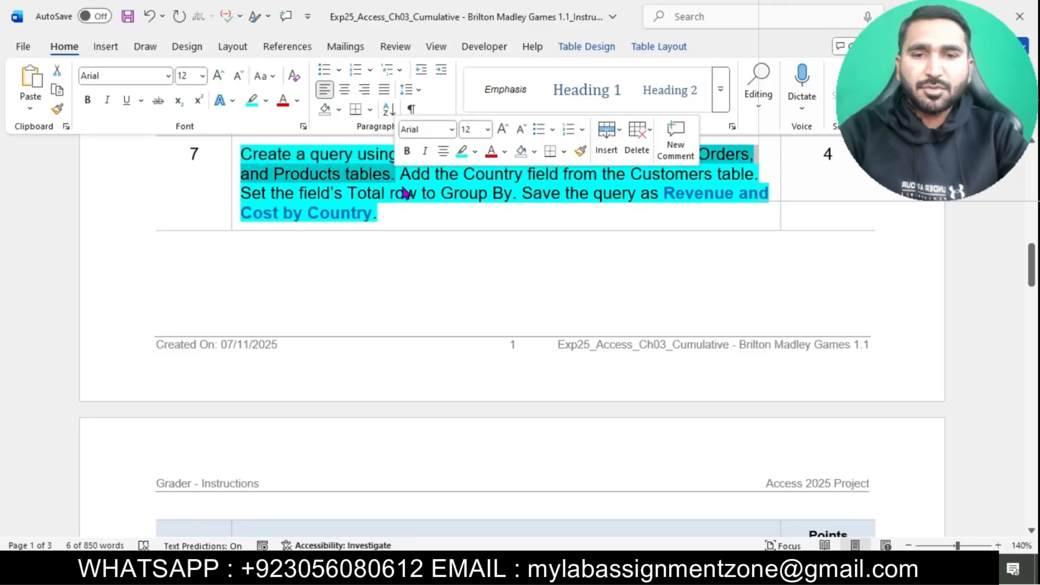
key(alt+Tab)
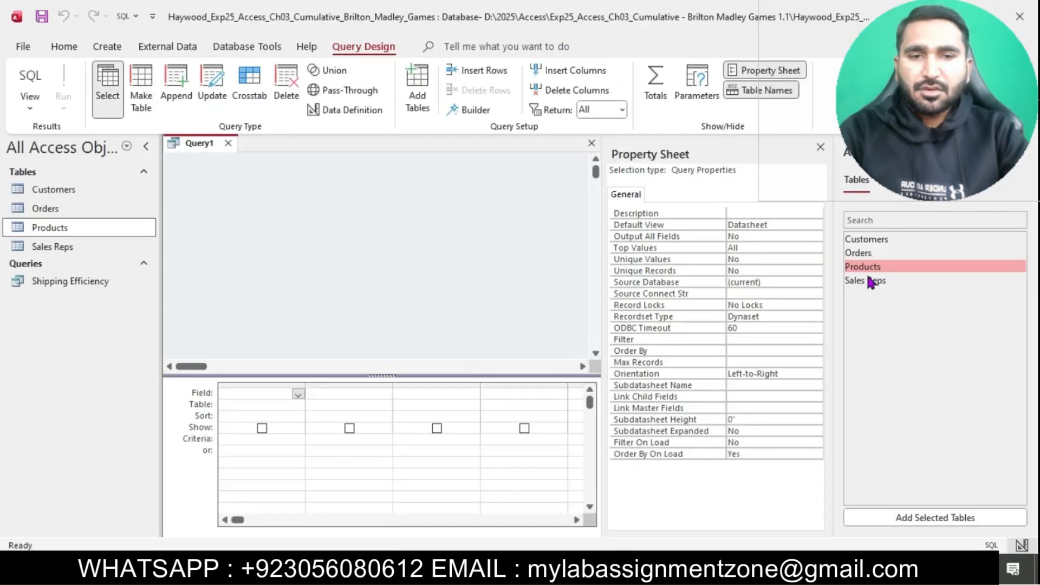
Step: Add the Customers, Orders and Products tables, then close the Property Sheet and Add Tables pane
double_click(869, 241)
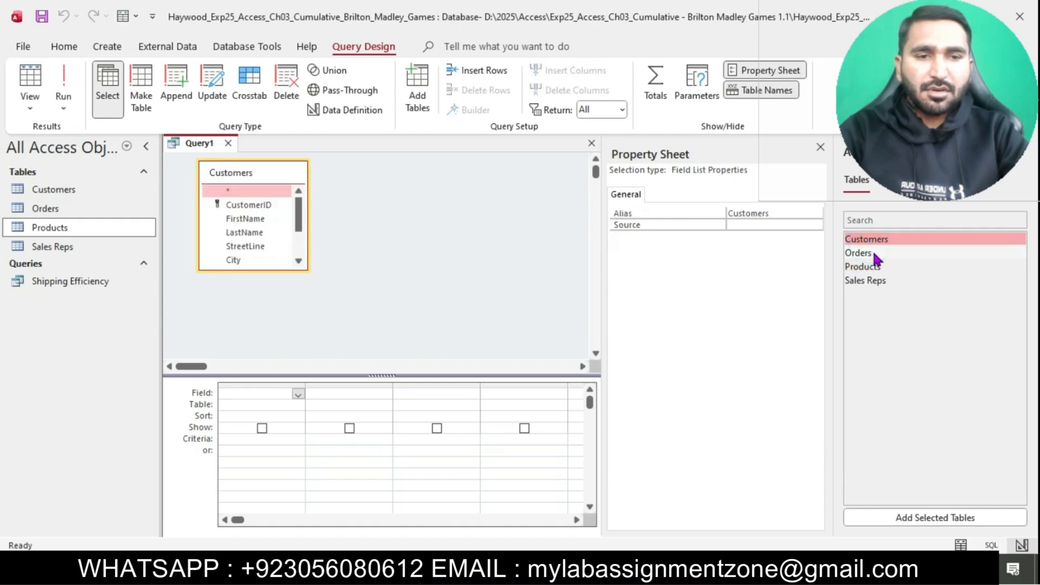
double_click(870, 253)
double_click(889, 266)
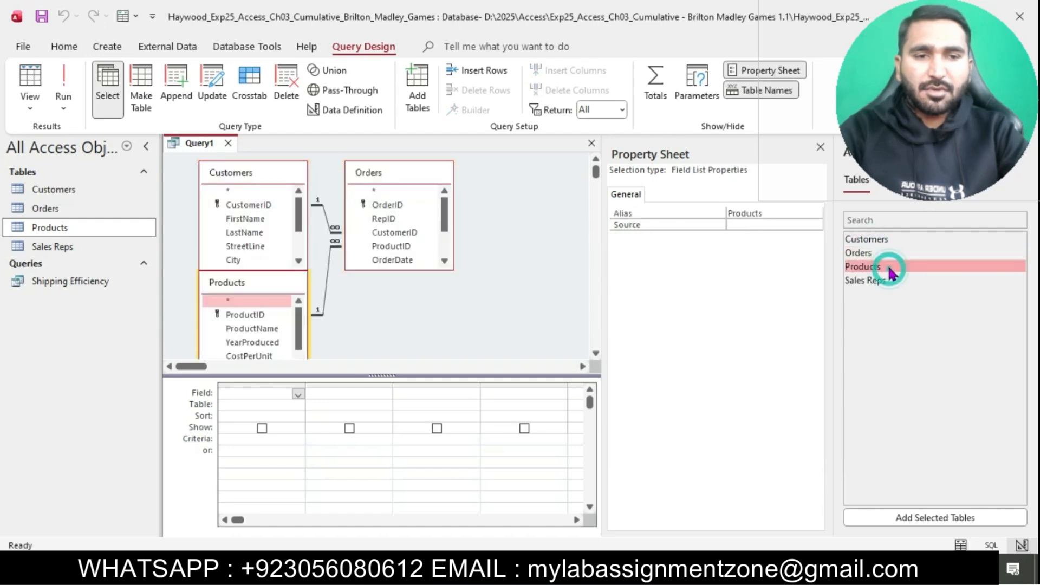
click(820, 147)
click(1022, 166)
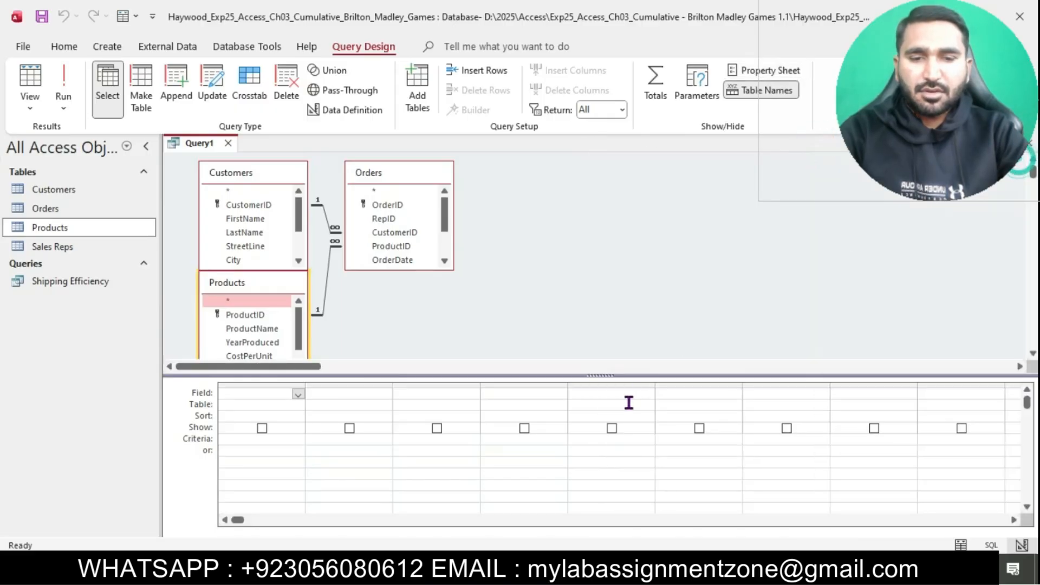
key(alt+Tab)
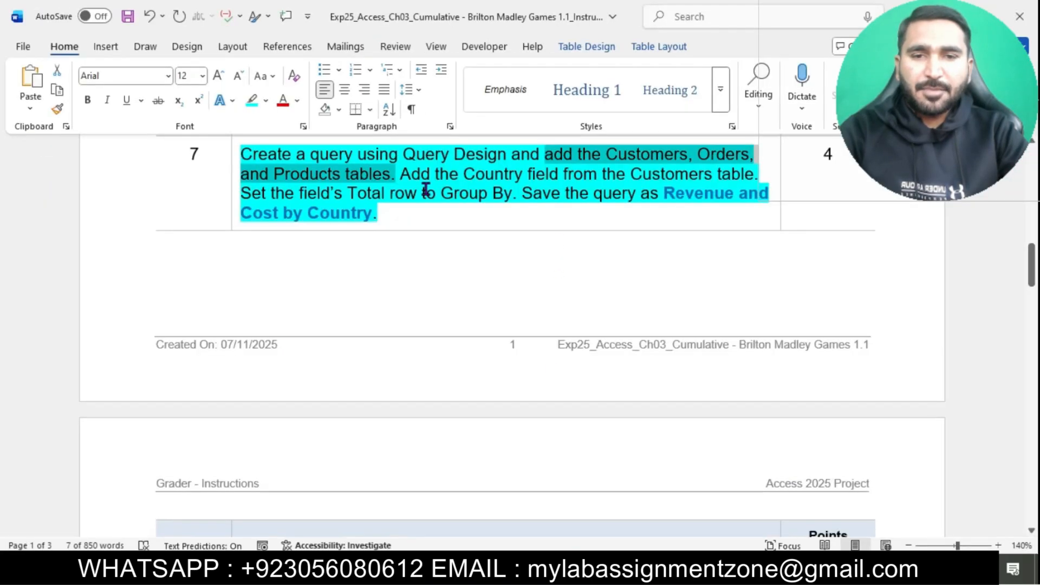
drag(401, 173, 711, 172)
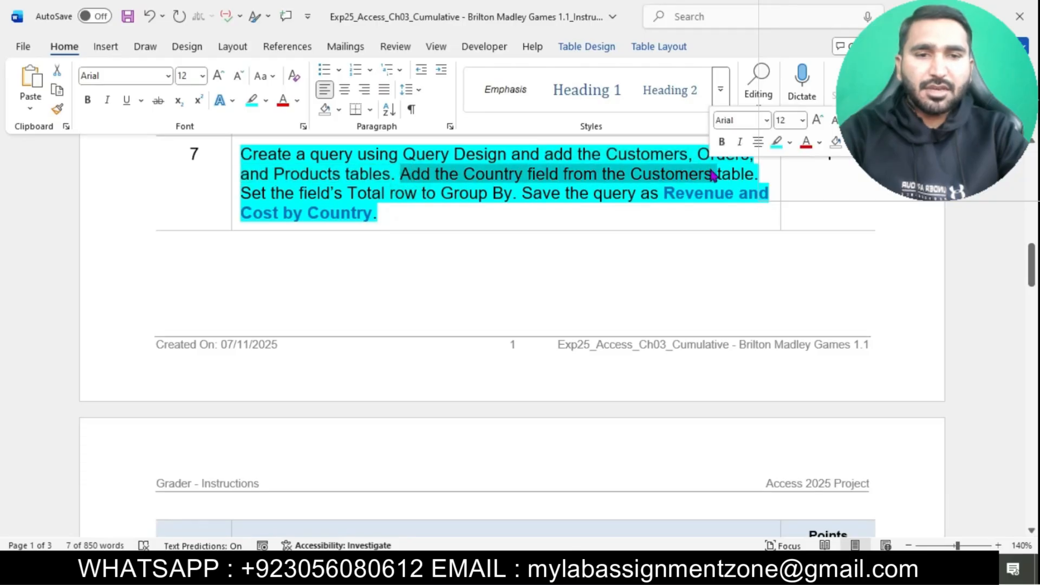
key(alt+Tab)
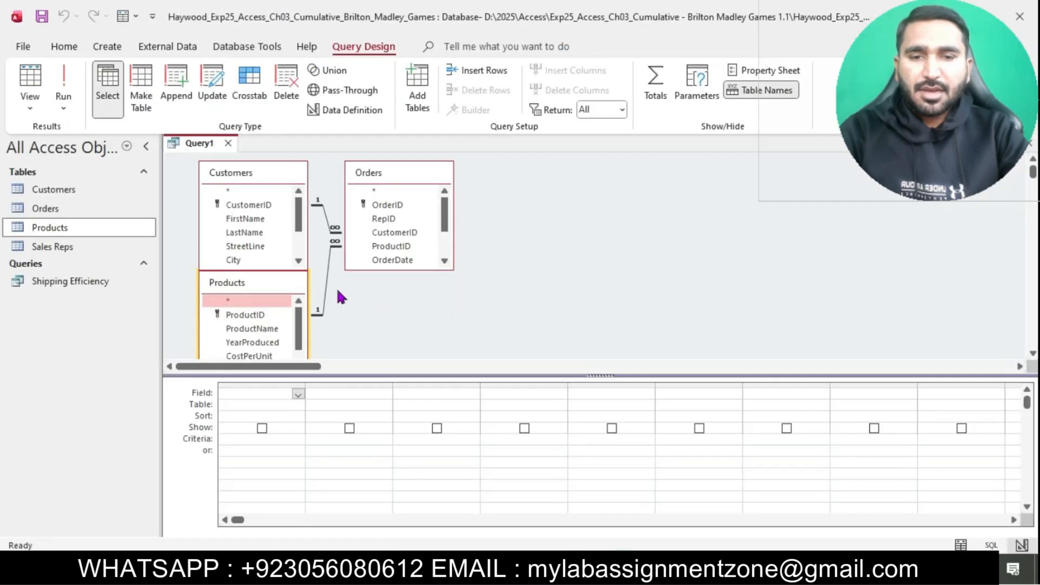
Step: Add Customers' Country field to the grid and turn on Totals so it's grouped
drag(299, 260, 298, 262)
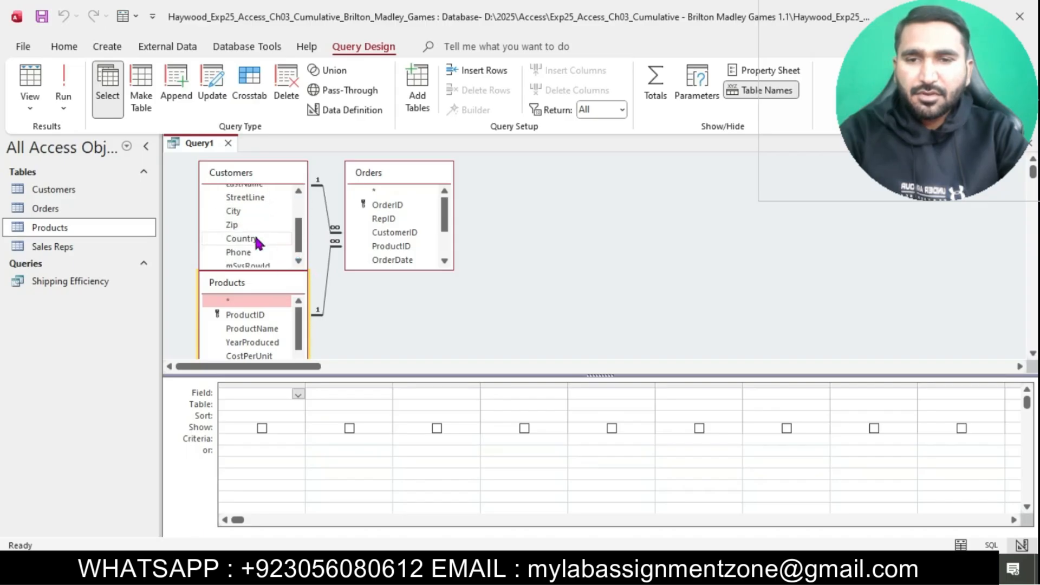
click(249, 239)
double_click(249, 239)
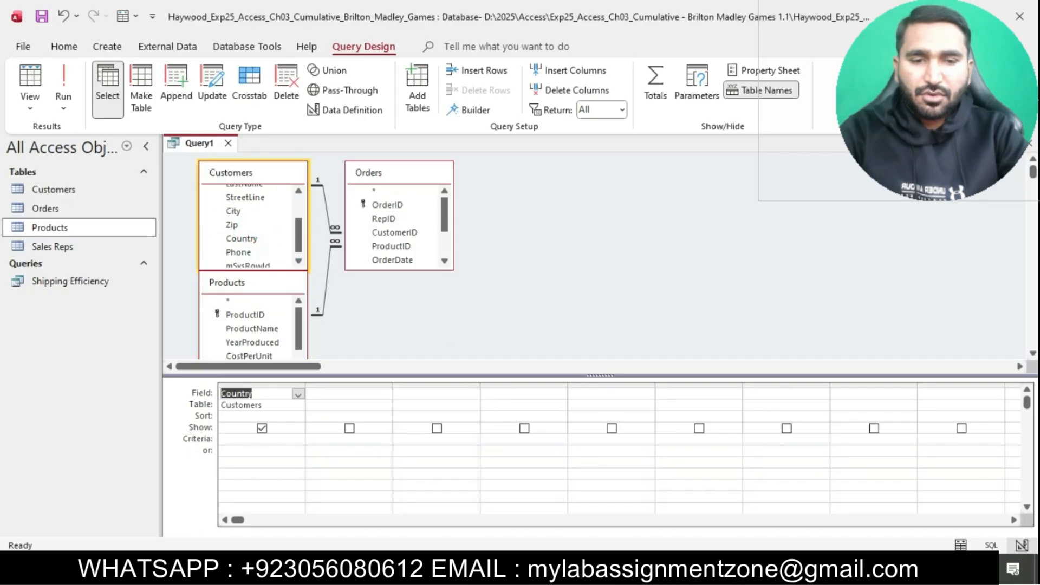
key(alt+Tab)
drag(259, 200, 506, 205)
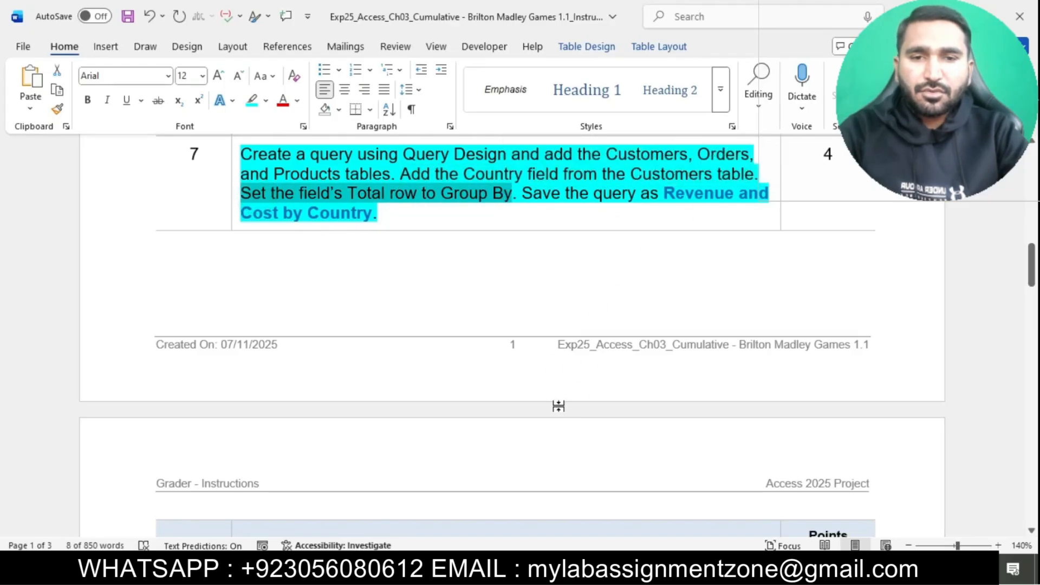
key(alt+Tab)
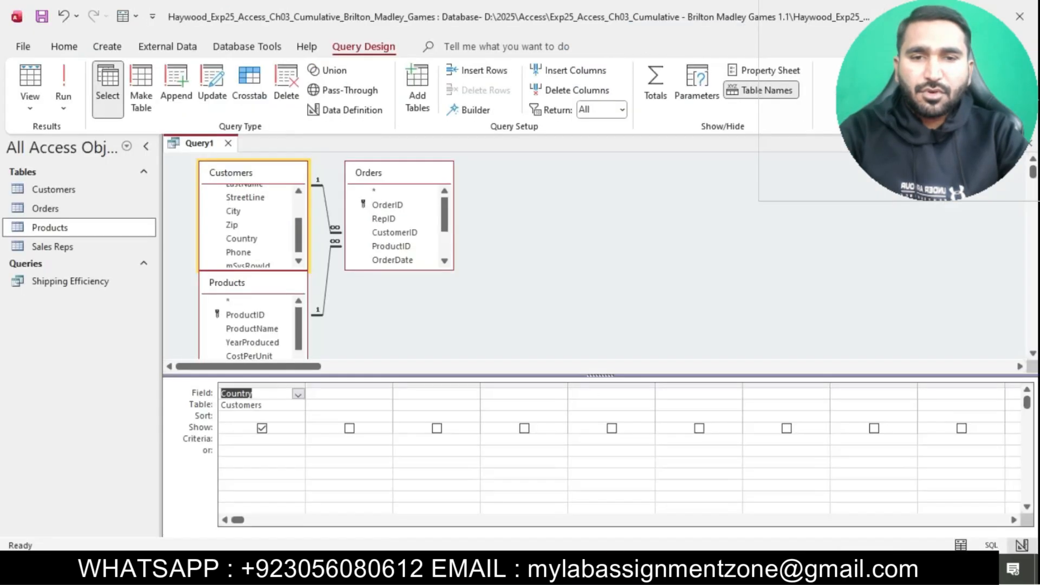
click(269, 392)
click(650, 97)
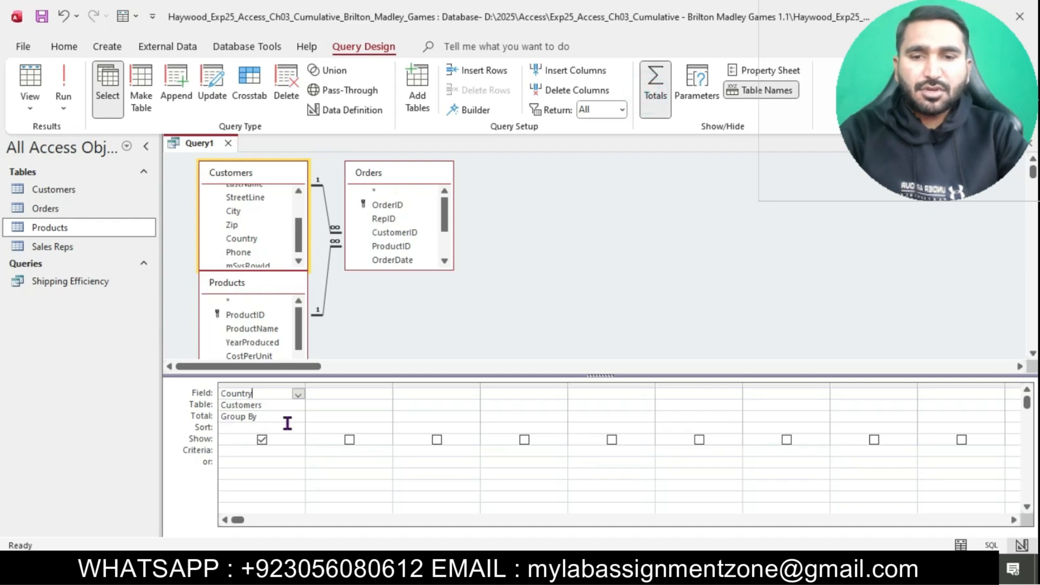
Step: Save the query as 'Revenue and Cost by Country'
key(alt+Tab)
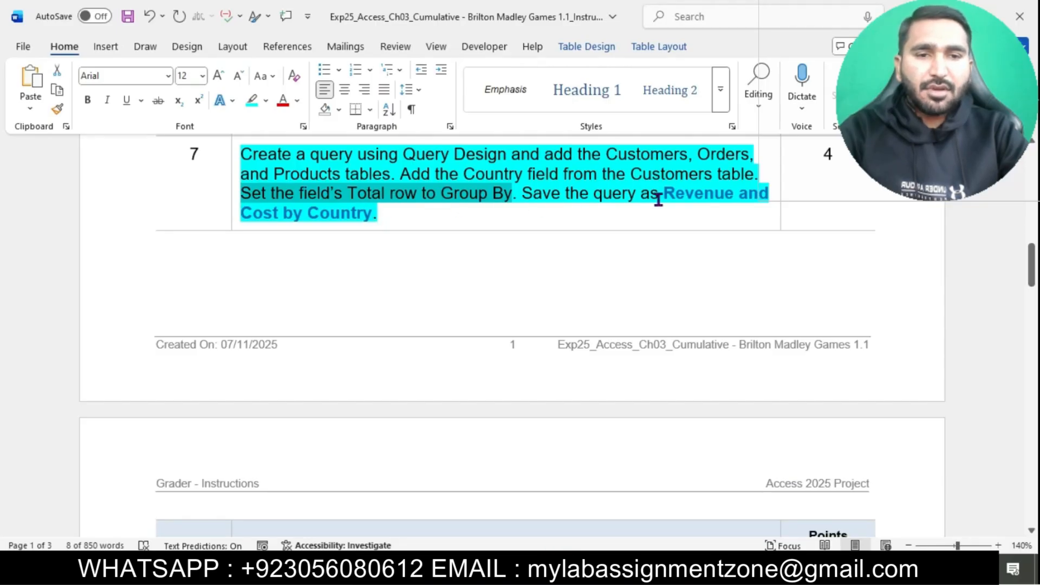
drag(666, 194, 372, 210)
key(ctrl+c)
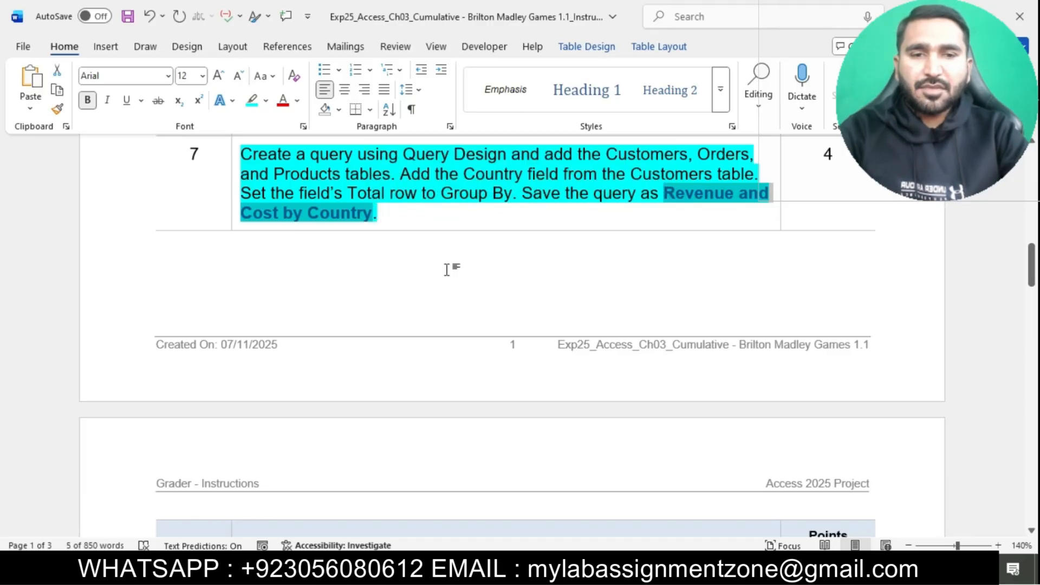
click(632, 568)
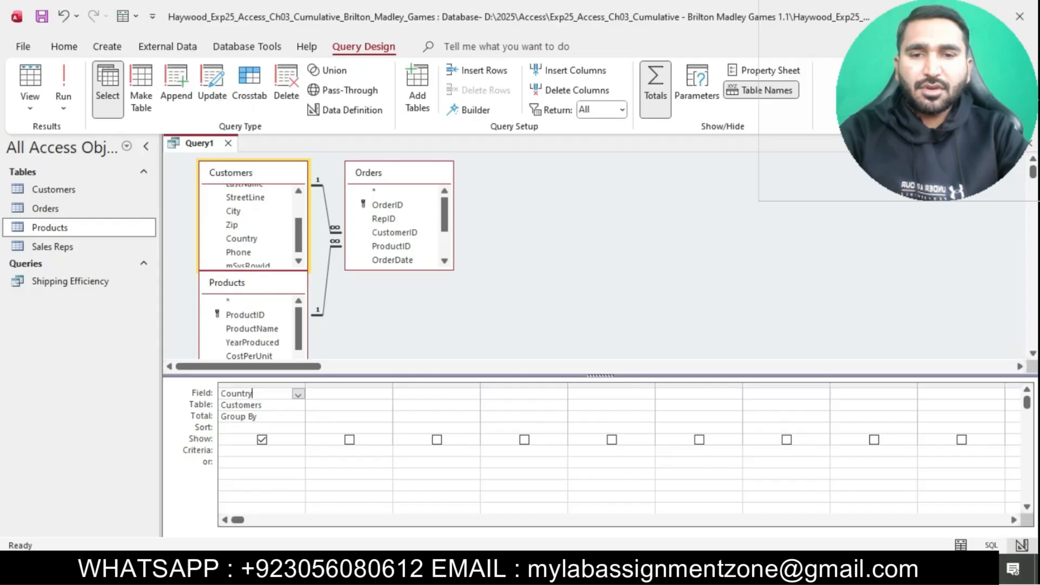
right_click(209, 146)
click(276, 162)
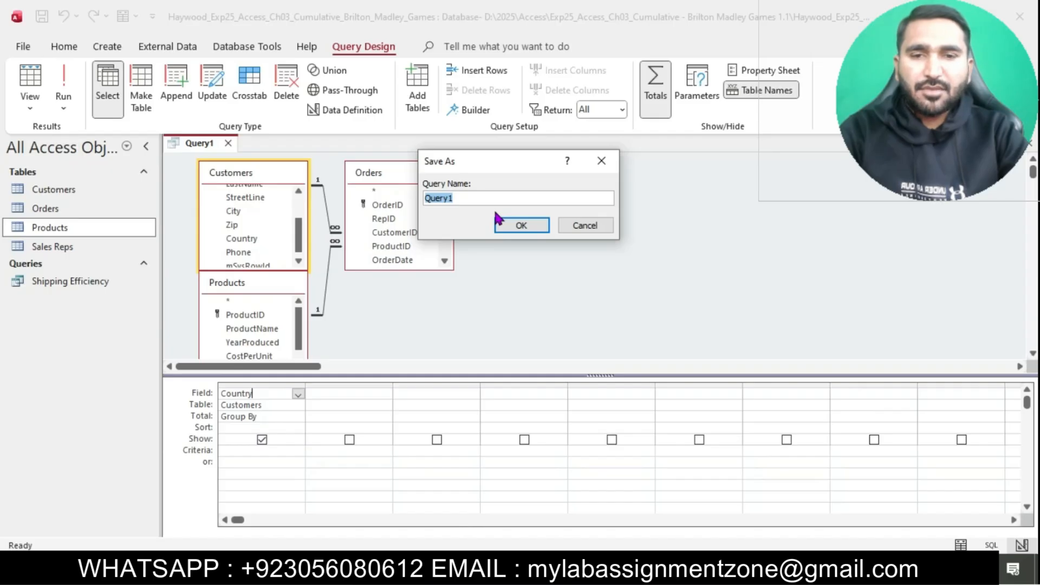
key(ctrl+v)
click(519, 225)
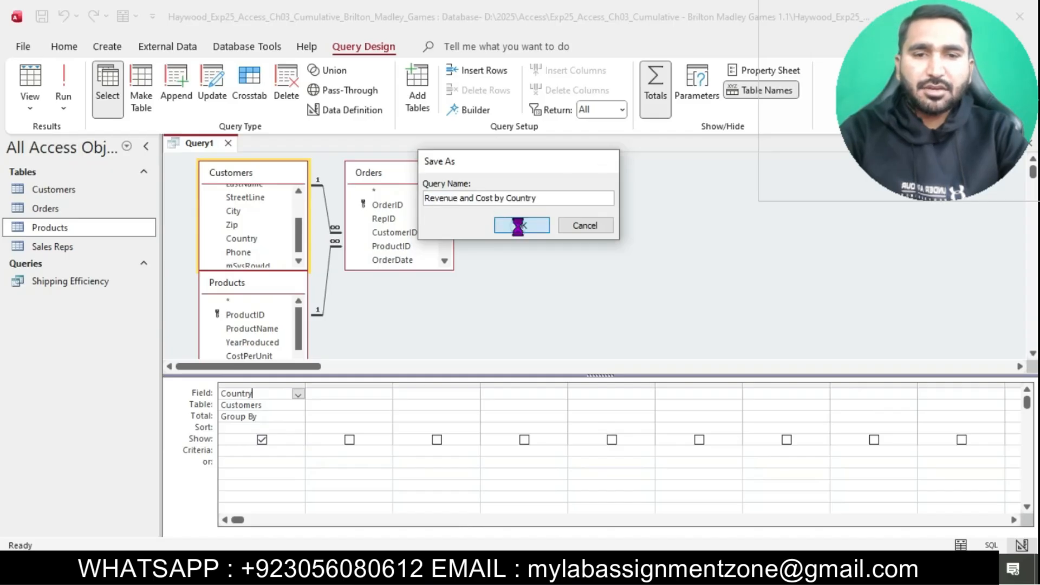
key(alt+Tab)
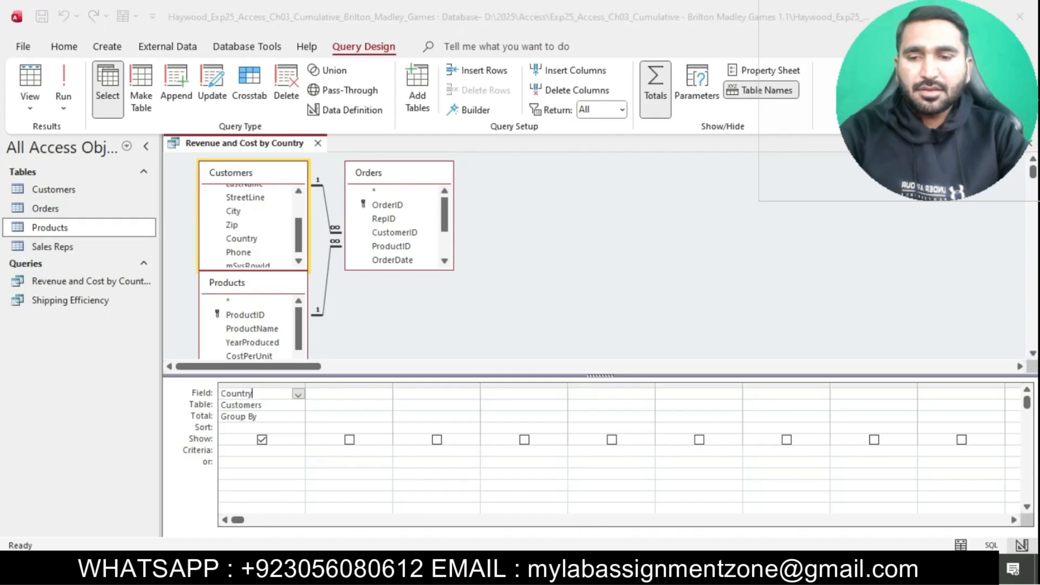
click(538, 269)
scroll(539, 270, down, 3)
Step: Highlight instruction steps 8 through 16 in cyan and scroll back to the top
scroll(539, 274, down, 1)
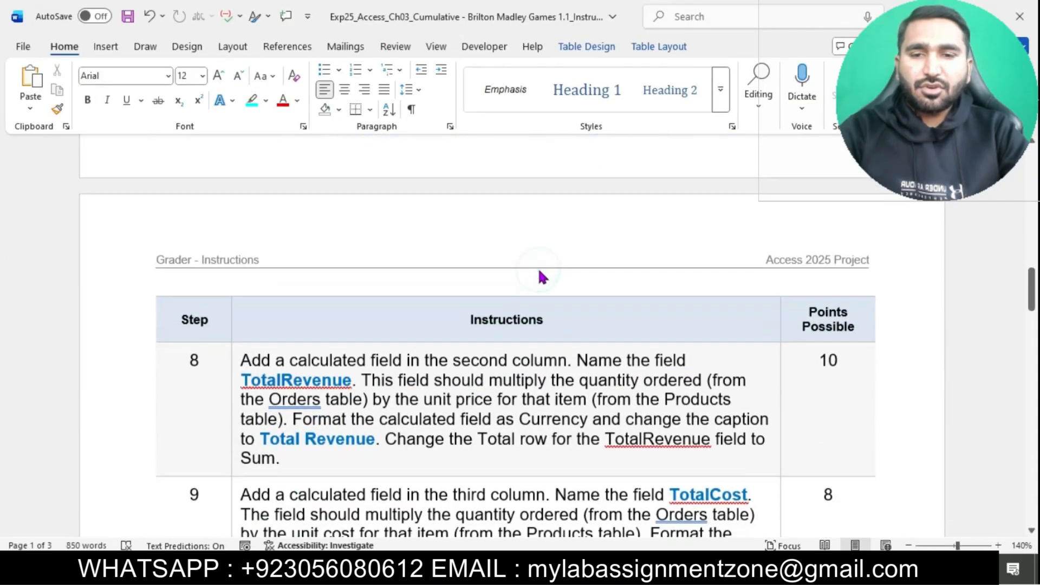
scroll(539, 271, down, 2)
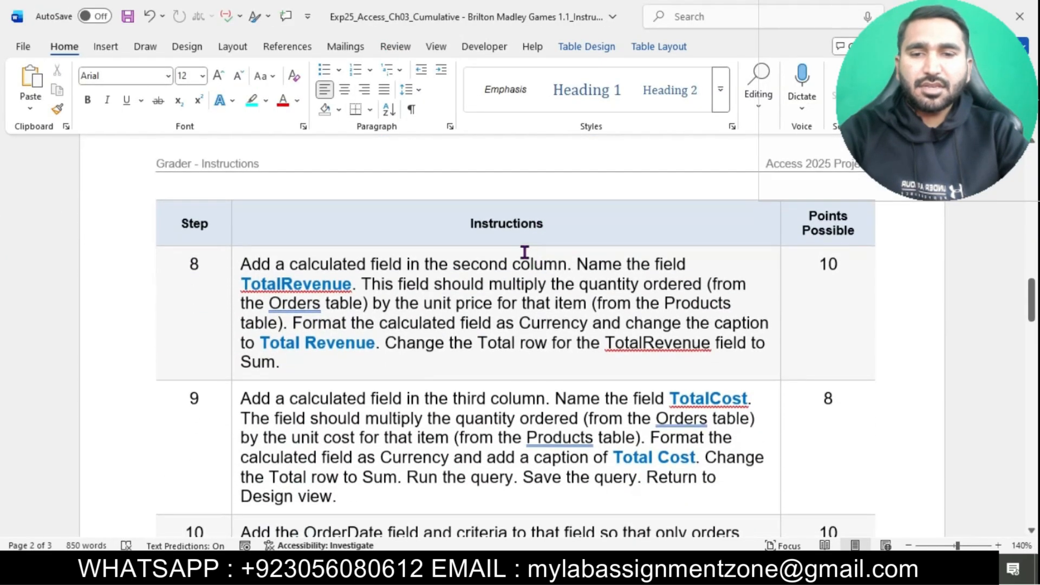
drag(235, 262, 273, 539)
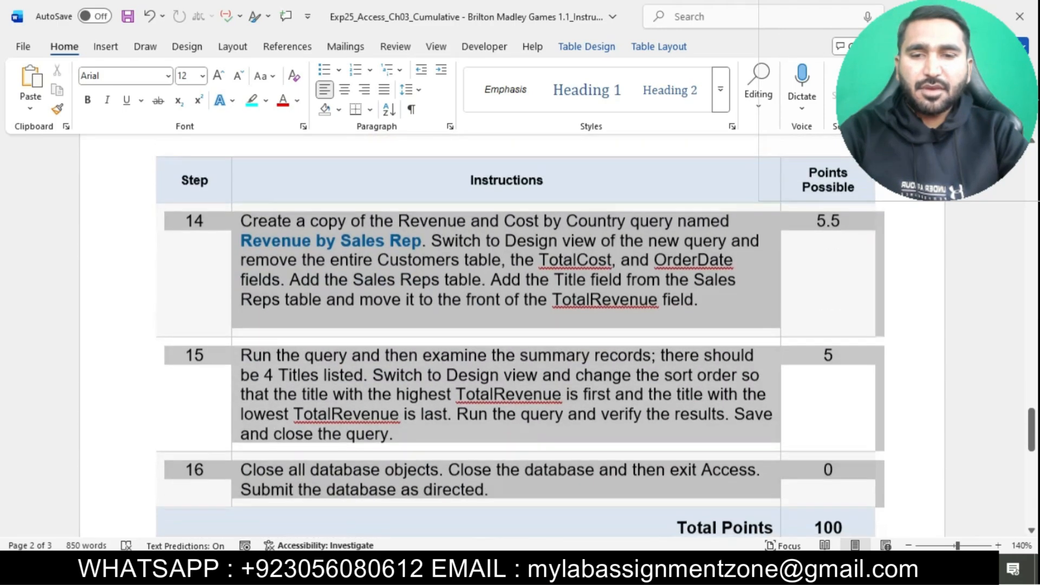
click(370, 536)
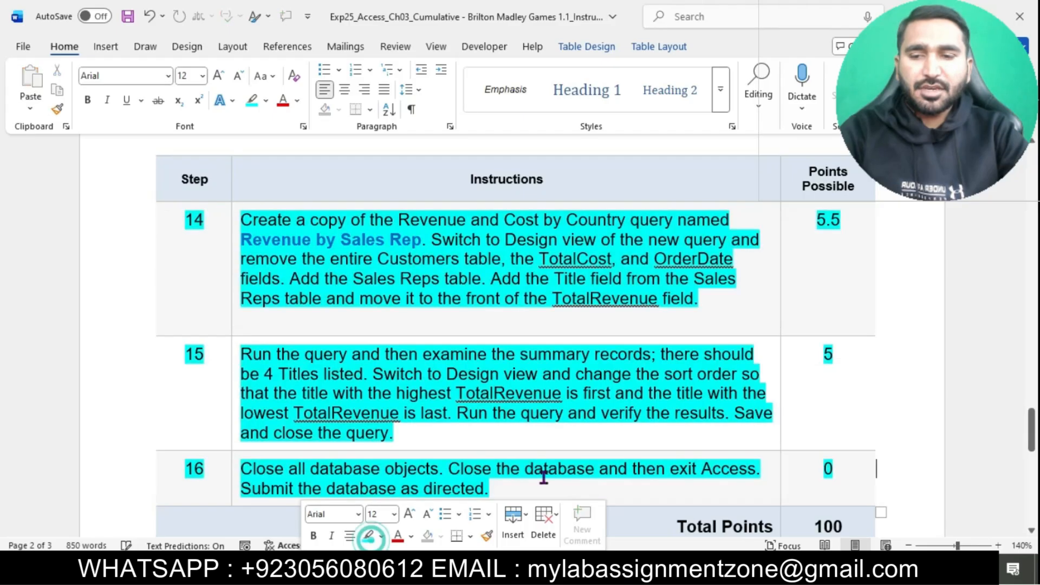
scroll(541, 478, down, 3)
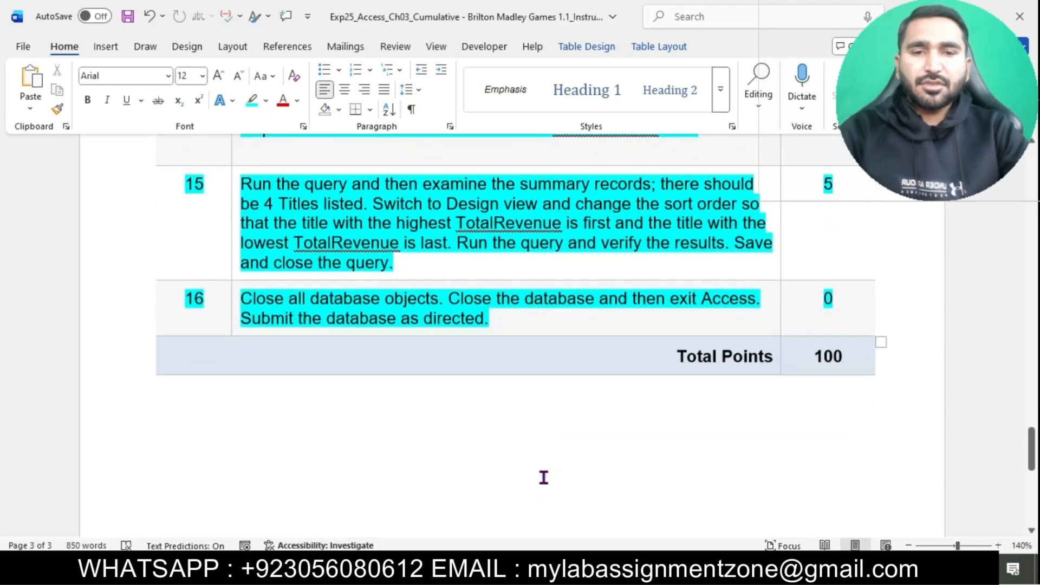
scroll(544, 477, up, 10)
scroll(544, 482, up, 20)
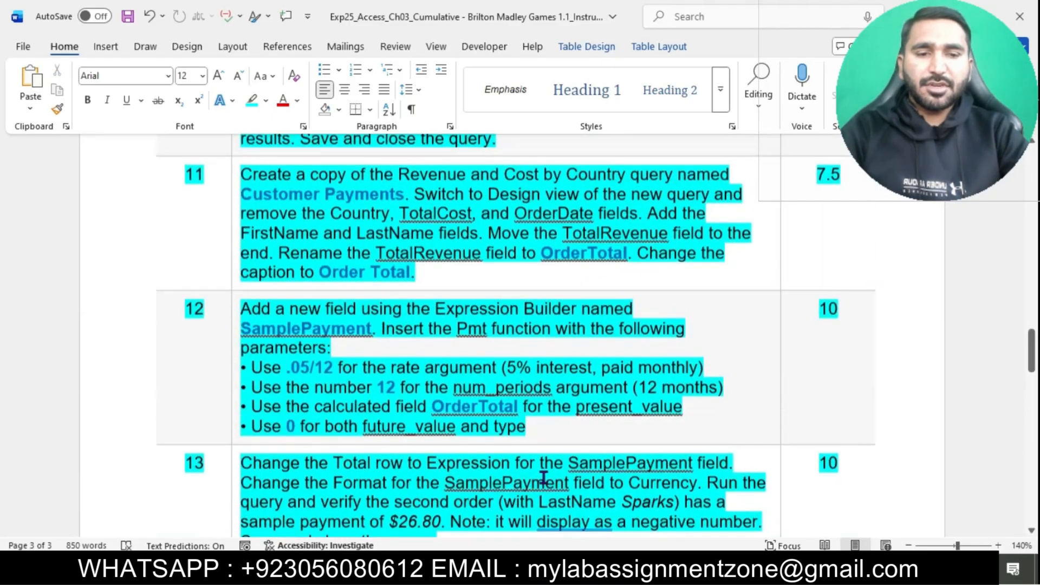
scroll(543, 478, up, 10)
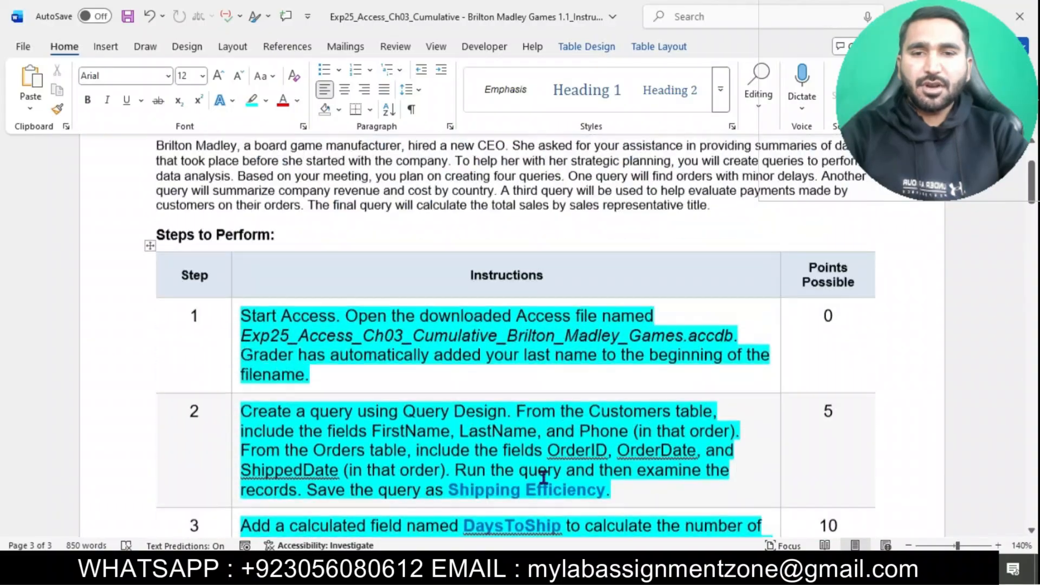